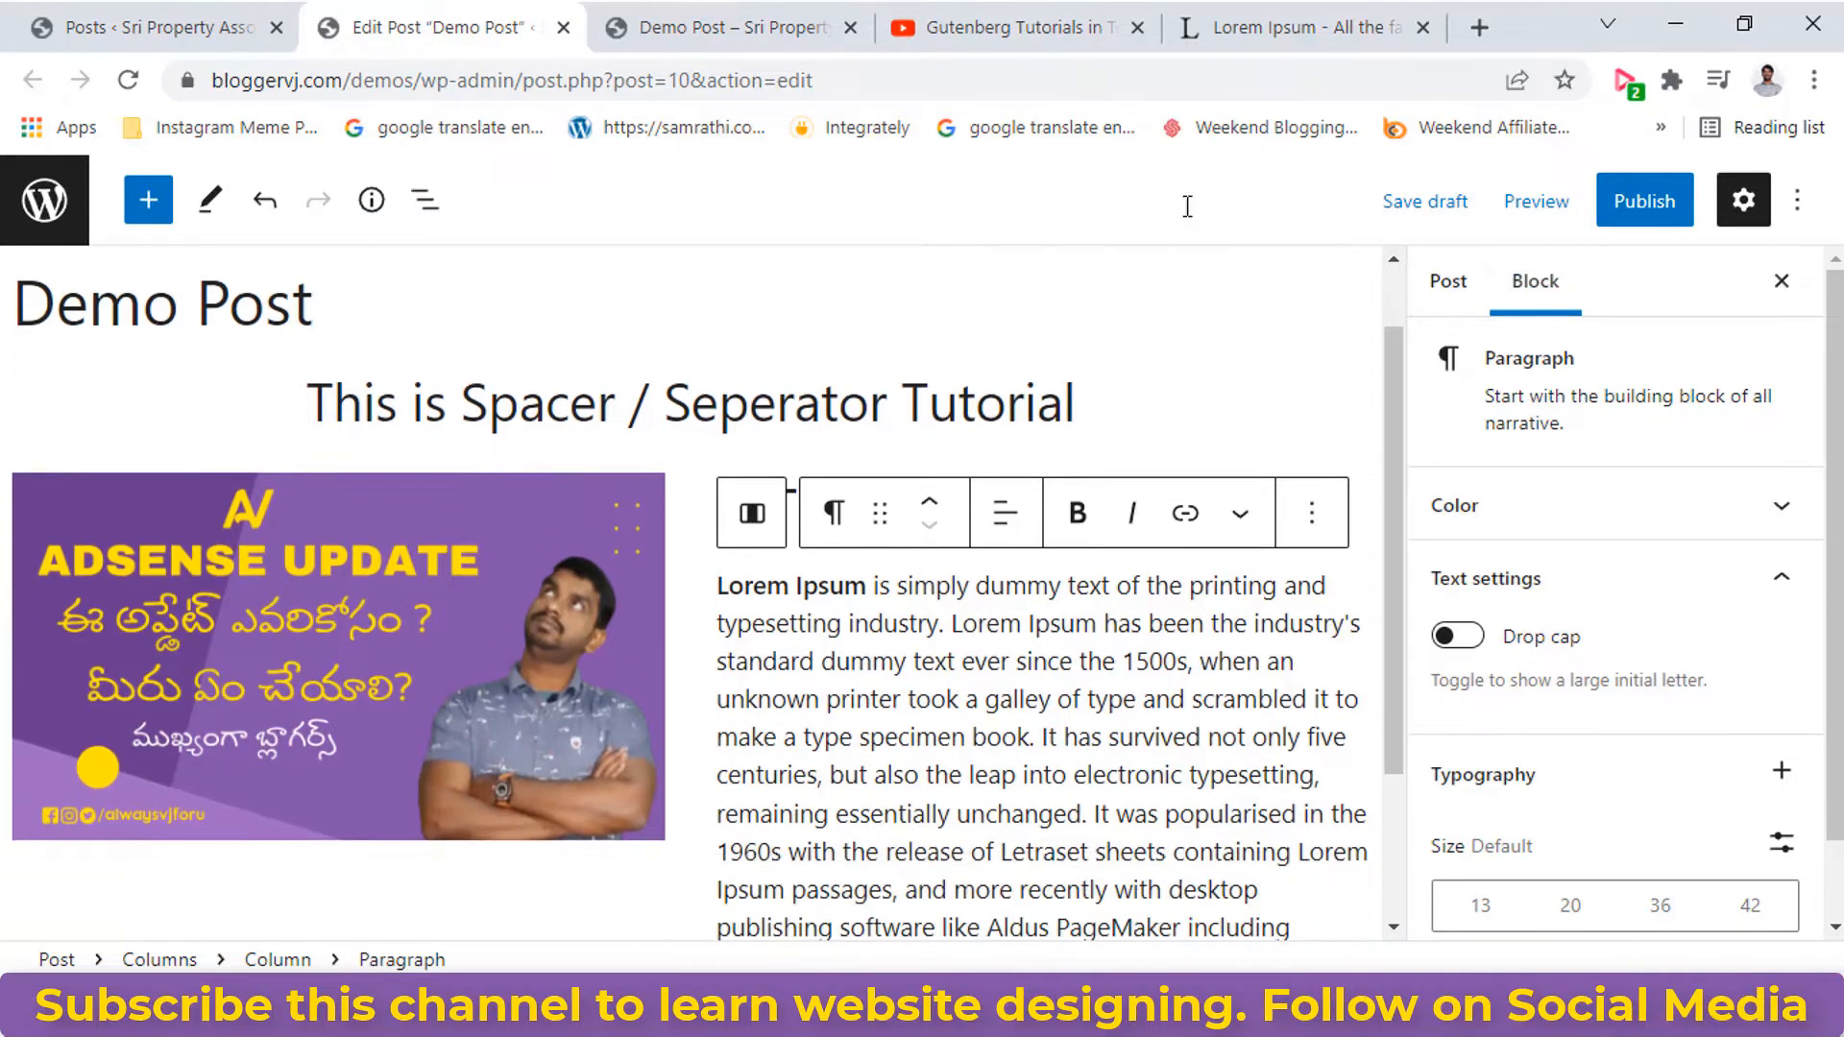
Review the existing preview of the demo post down to the comment section, and return to the post editor.
click(818, 8)
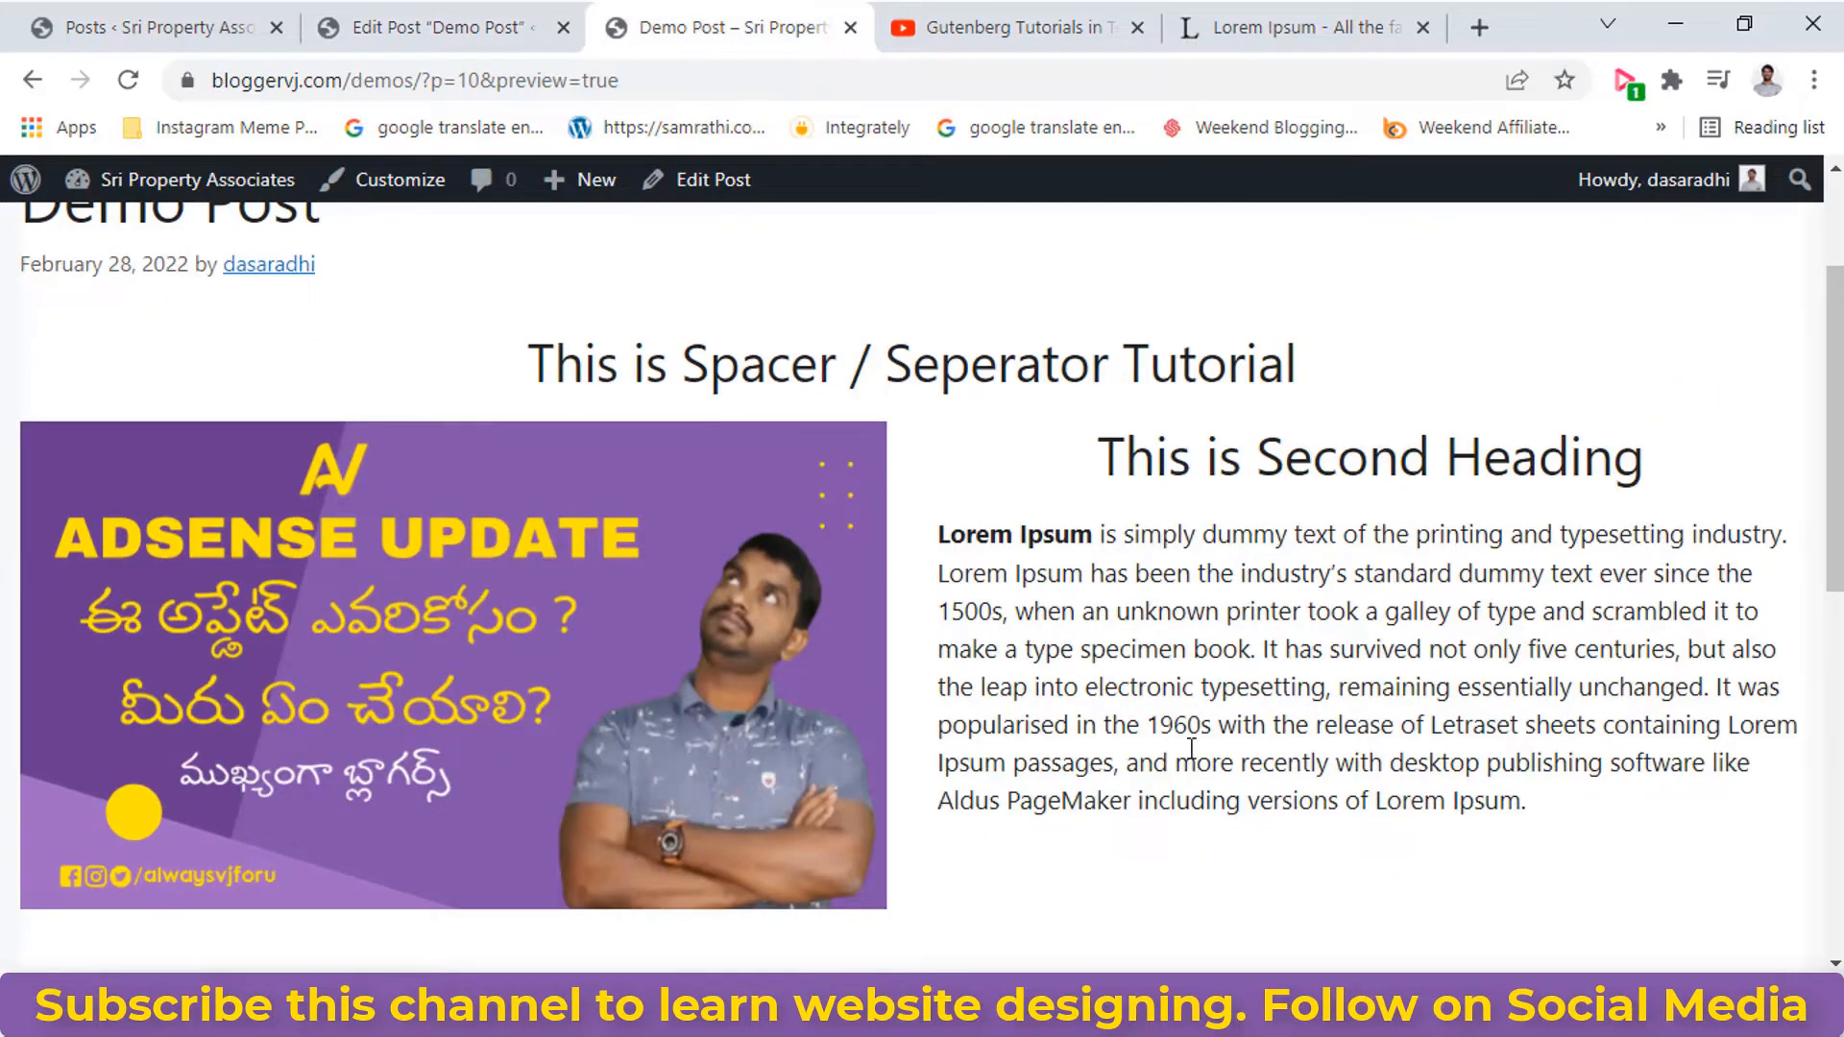
drag(1839, 389, 1836, 509)
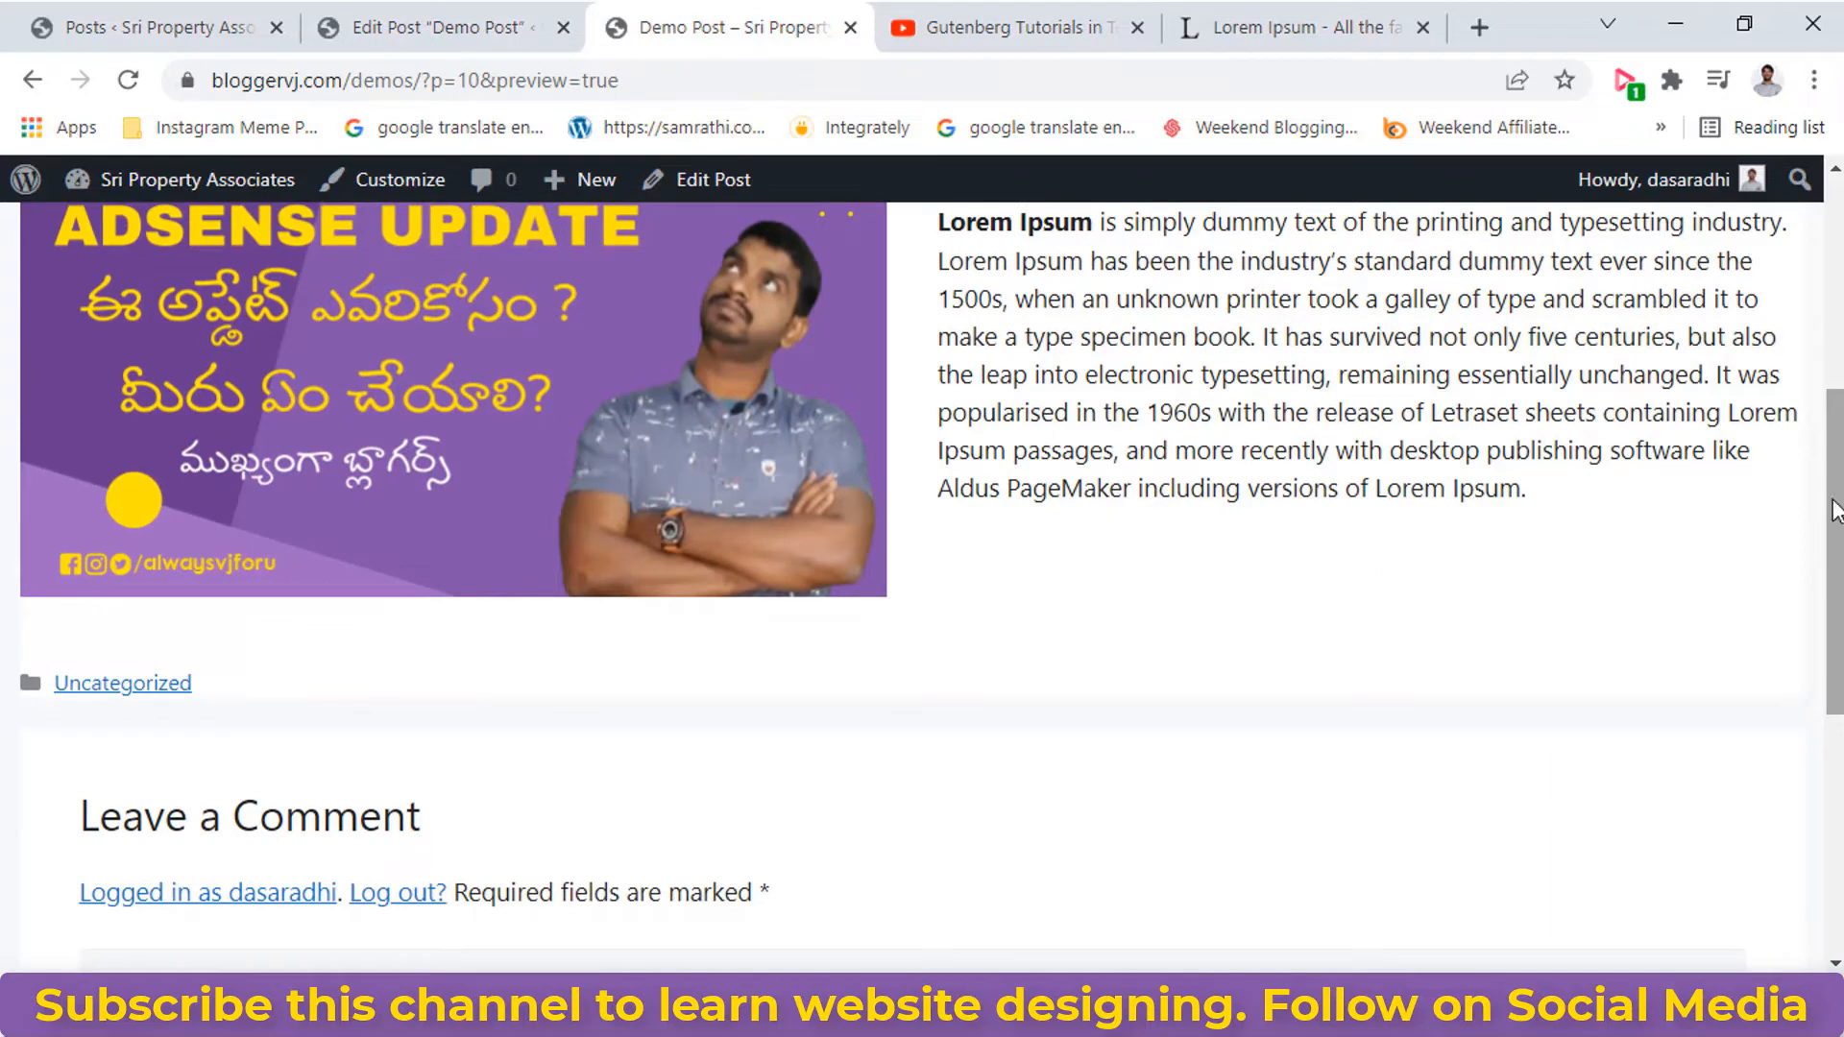
click(444, 13)
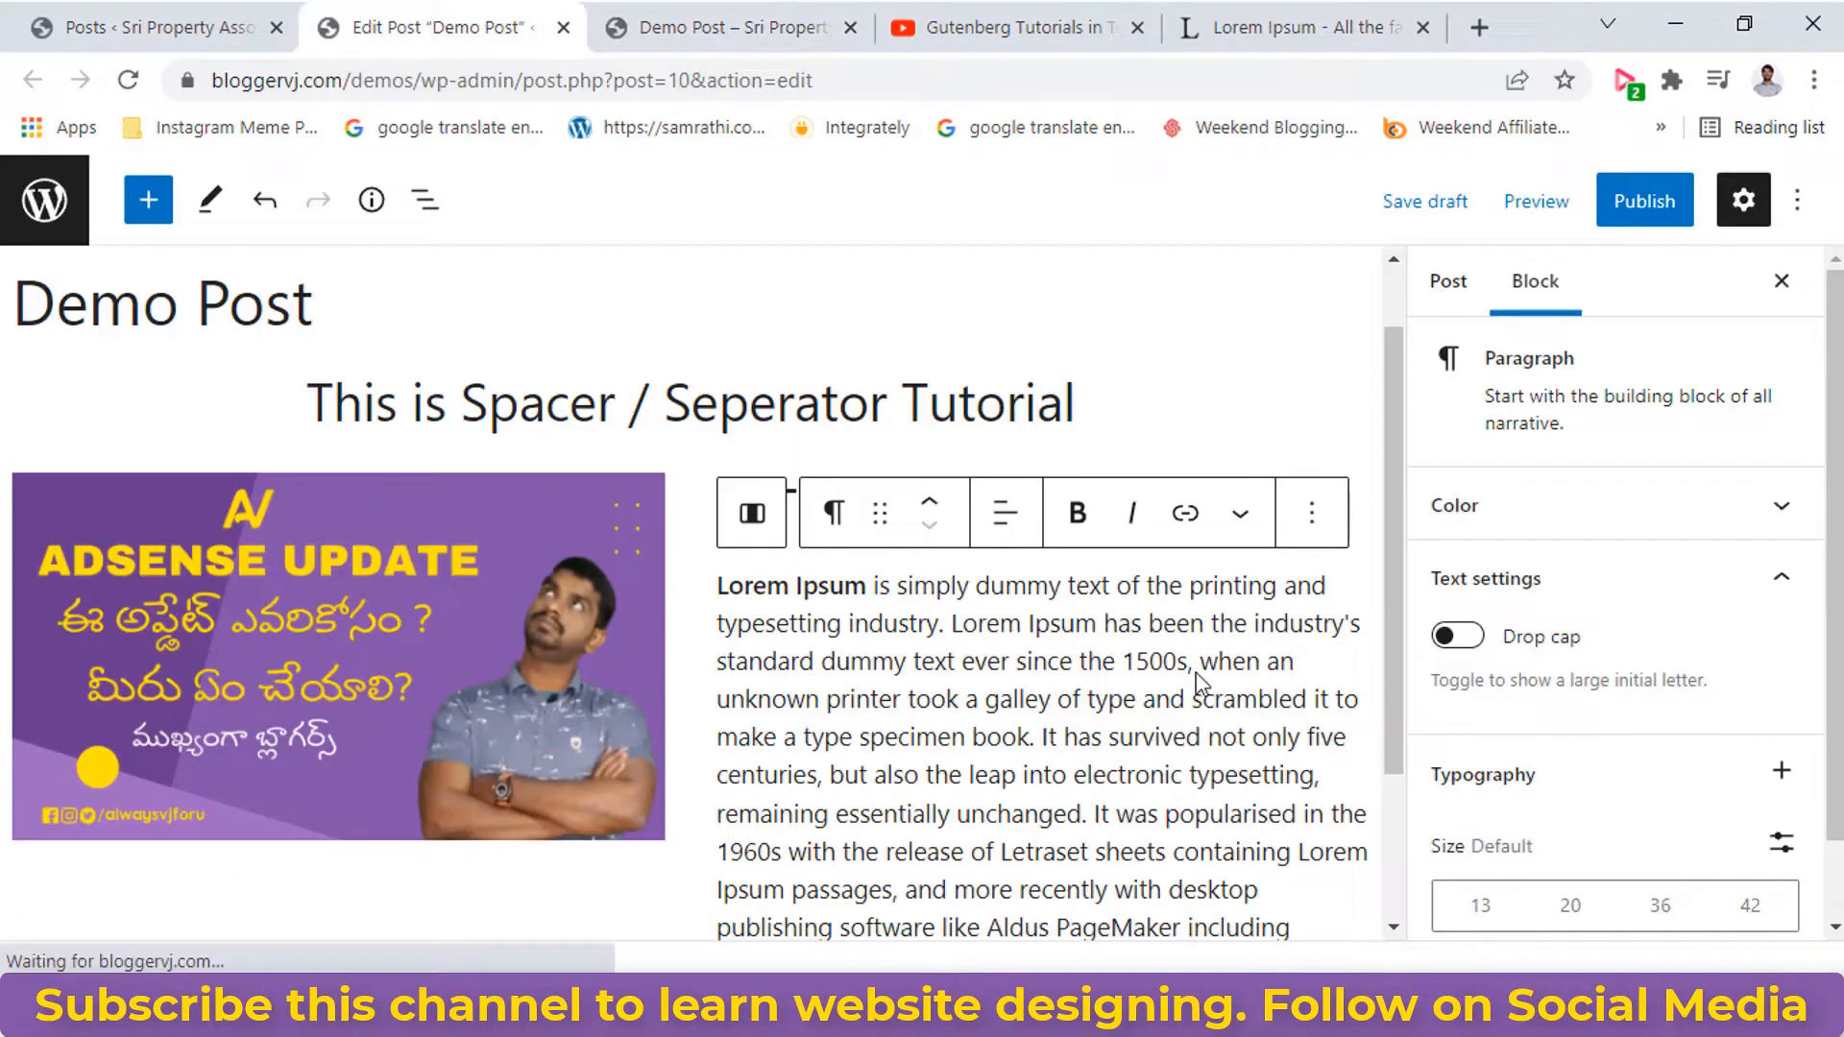
Try a Separator block below the Lorem Ipsum paragraph in the second column, and delete it.
drag(1403, 623, 1393, 671)
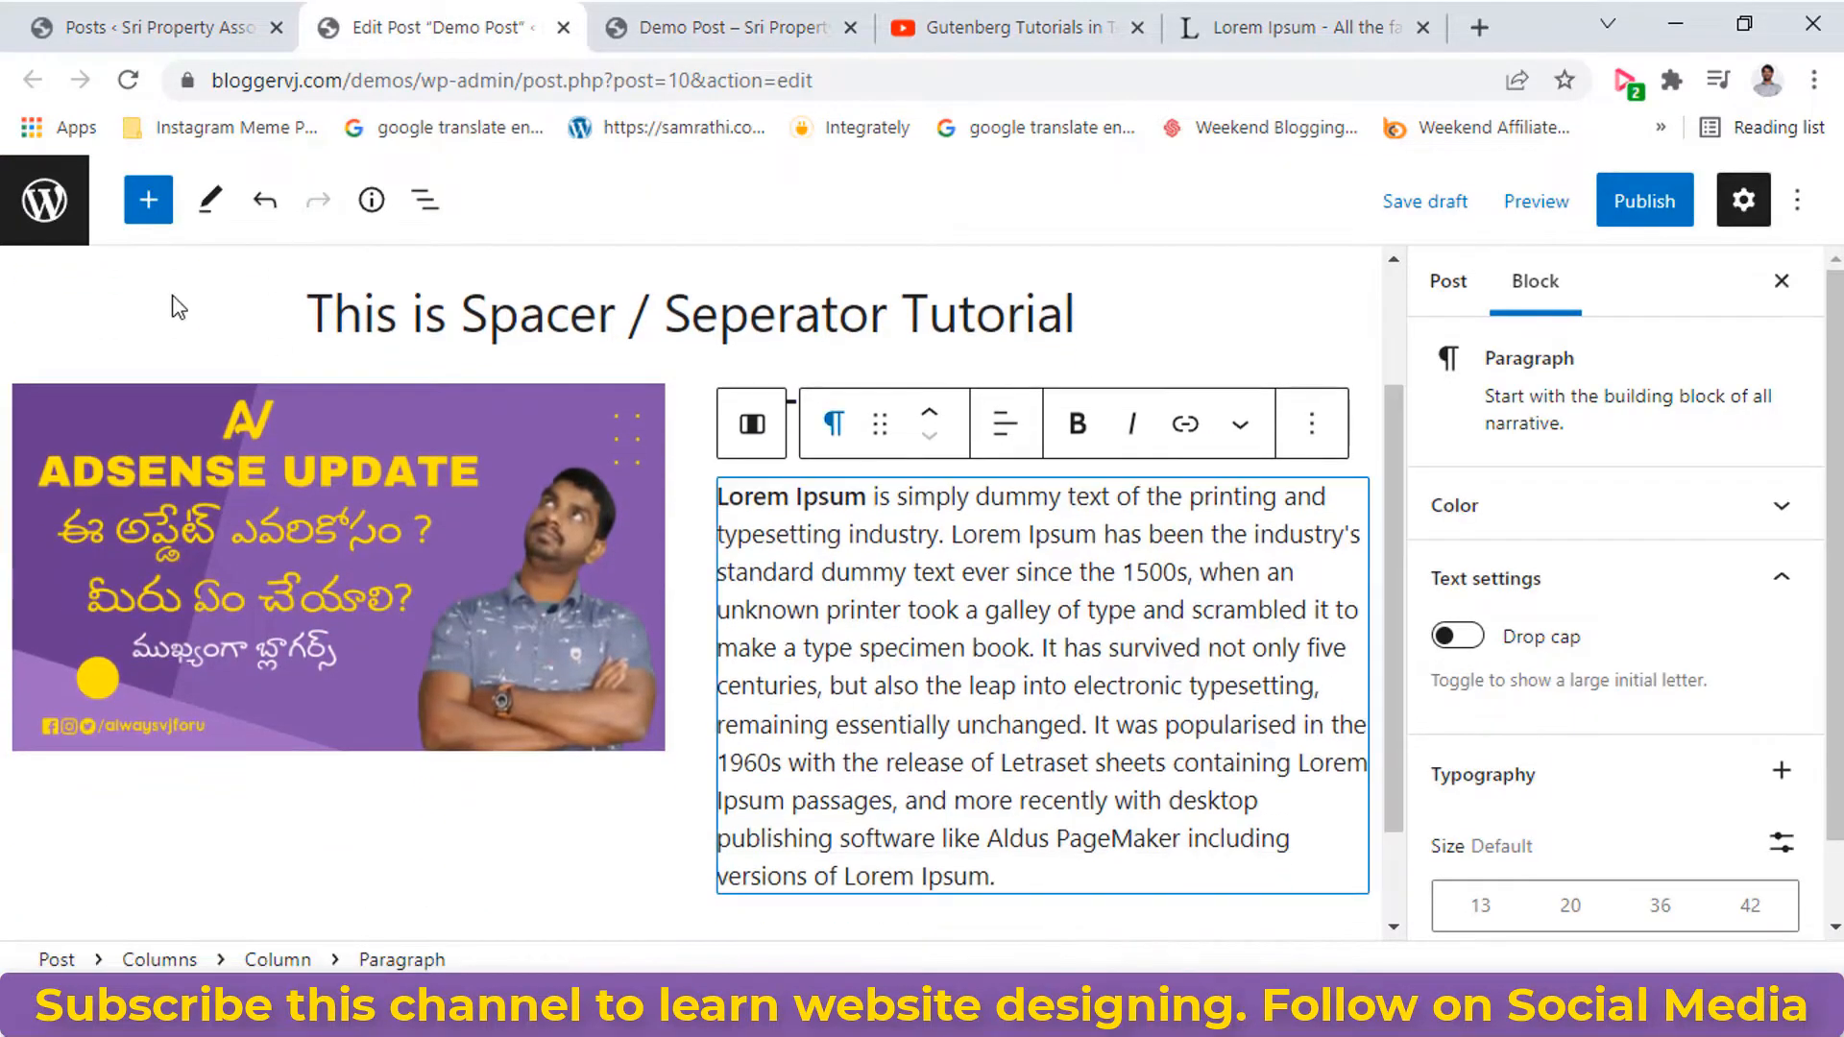
click(145, 201)
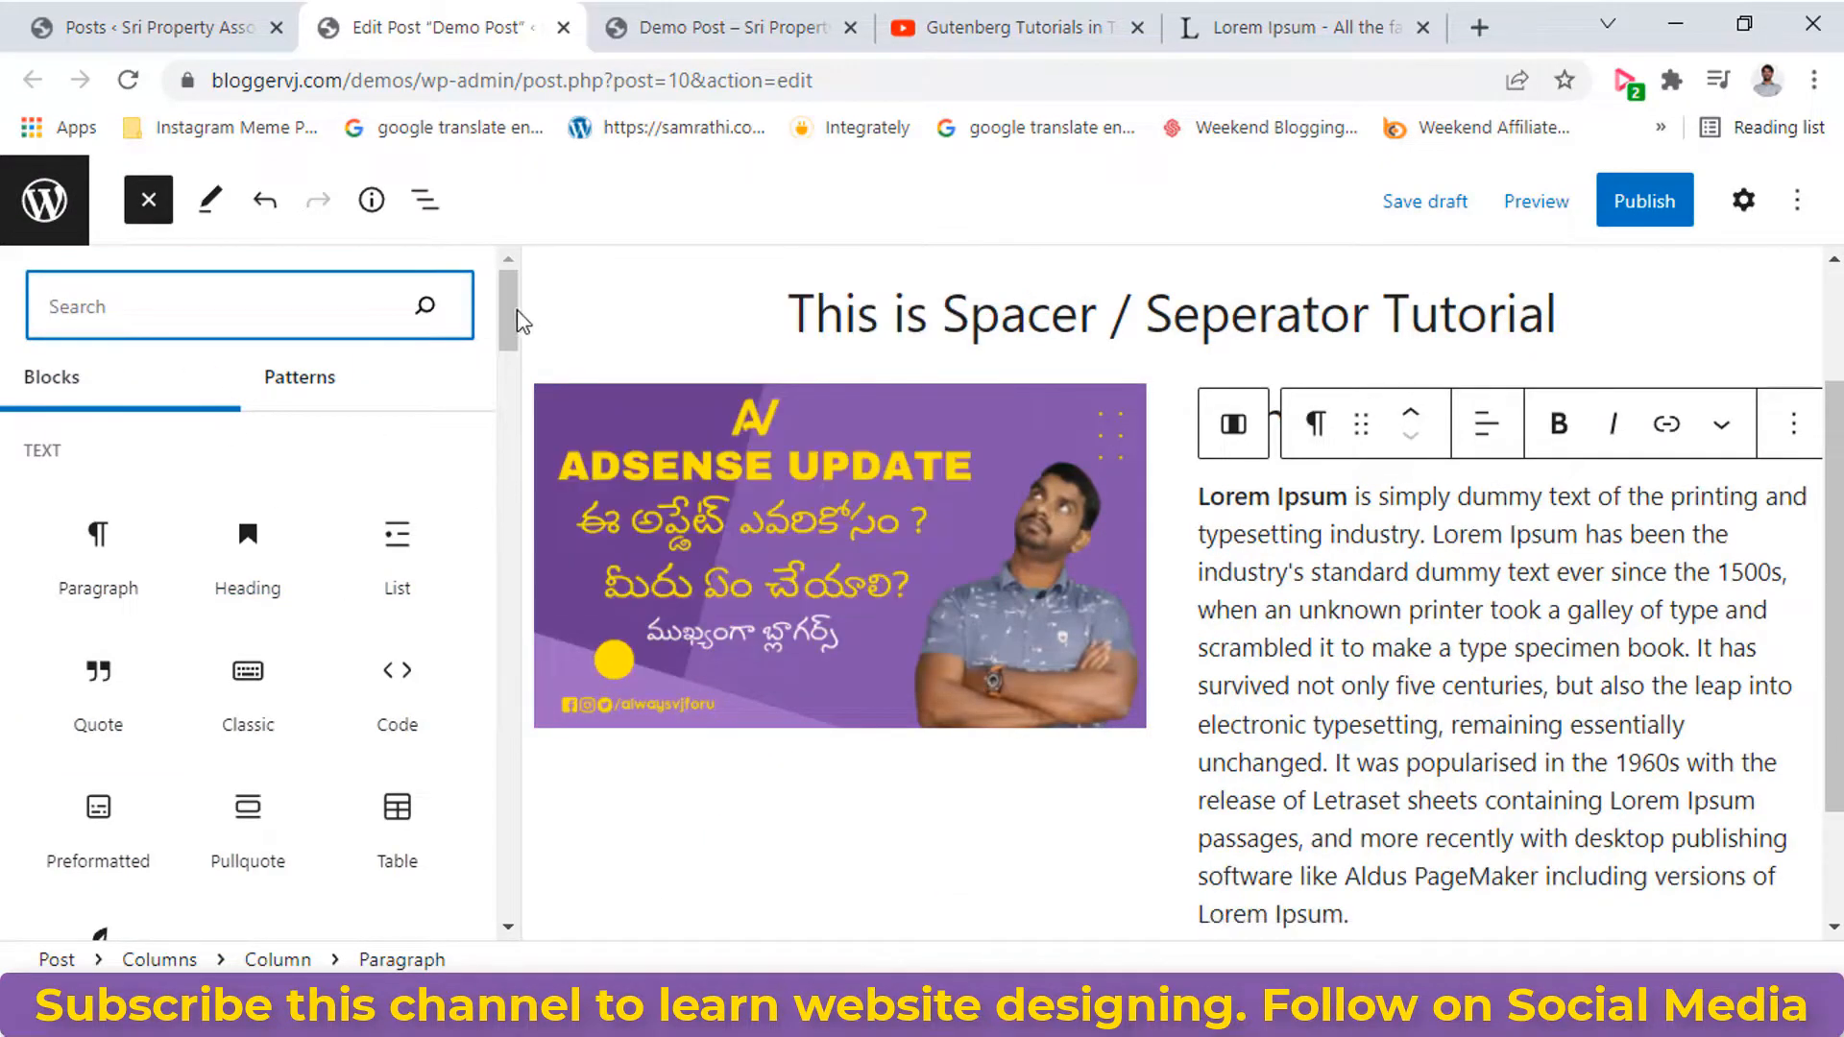
drag(508, 317, 514, 465)
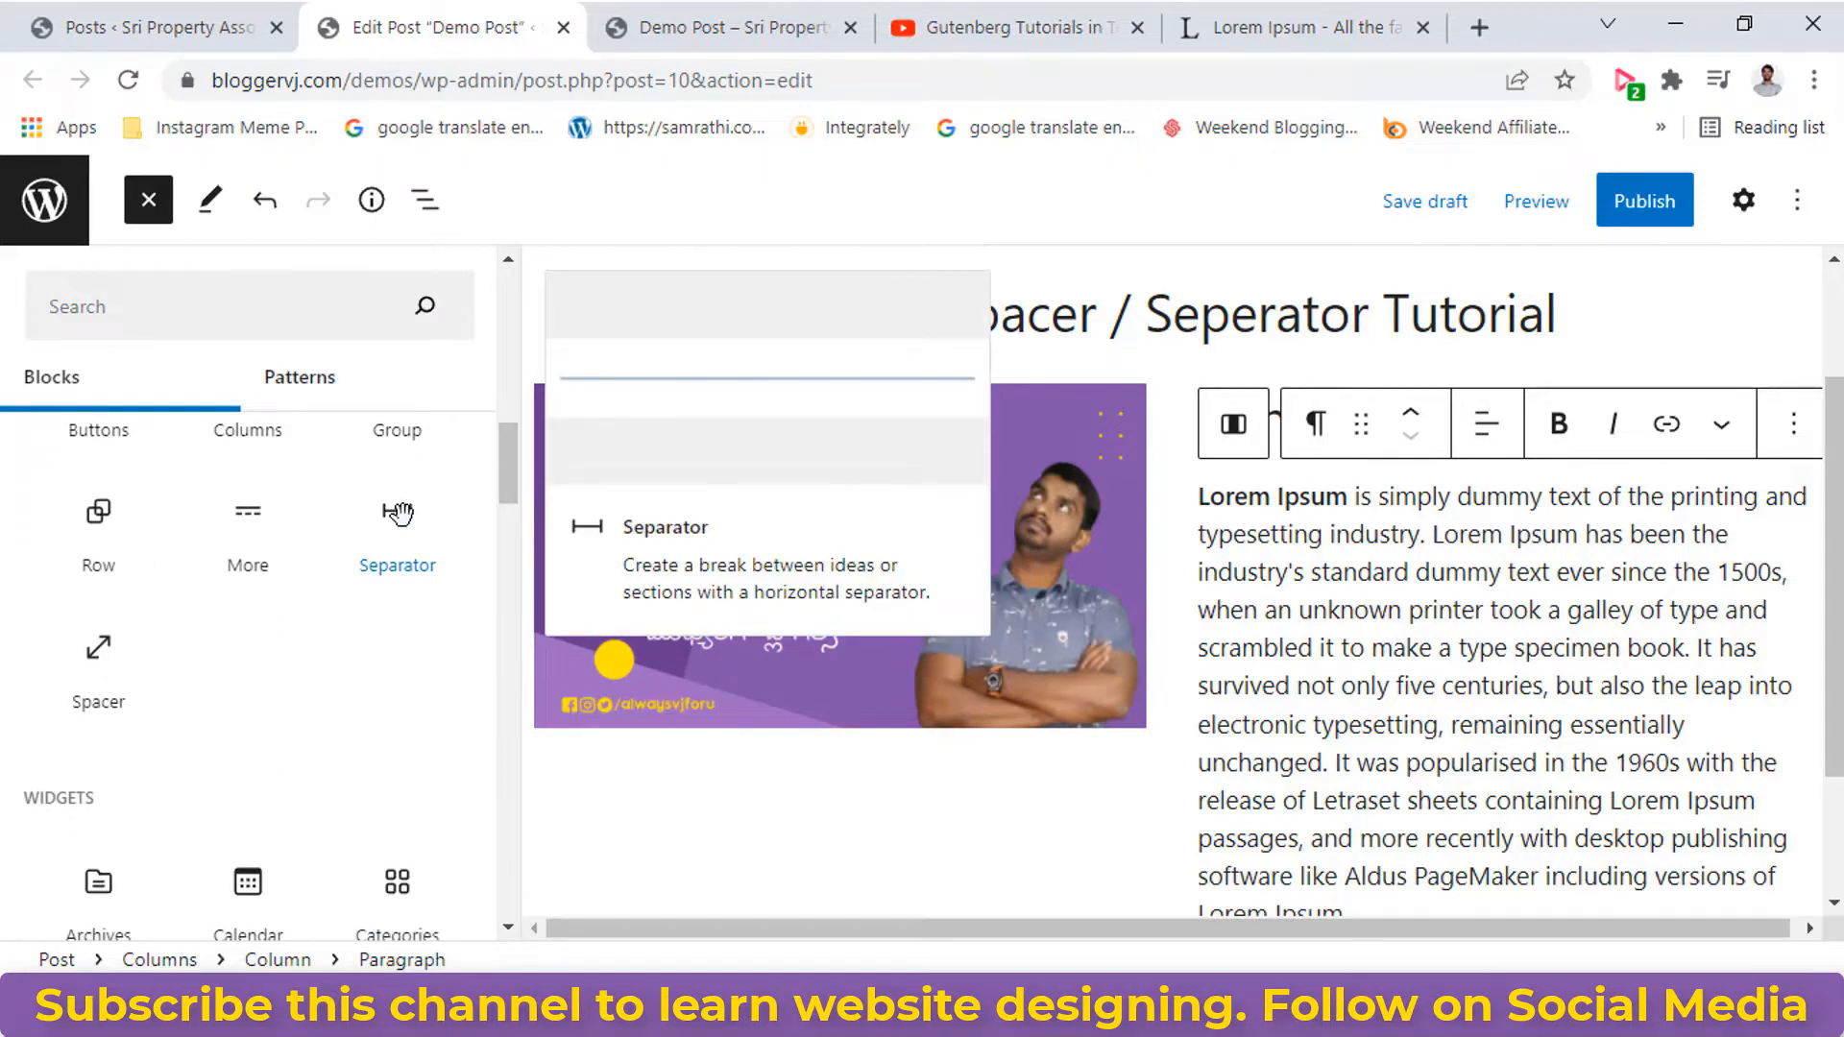
click(399, 514)
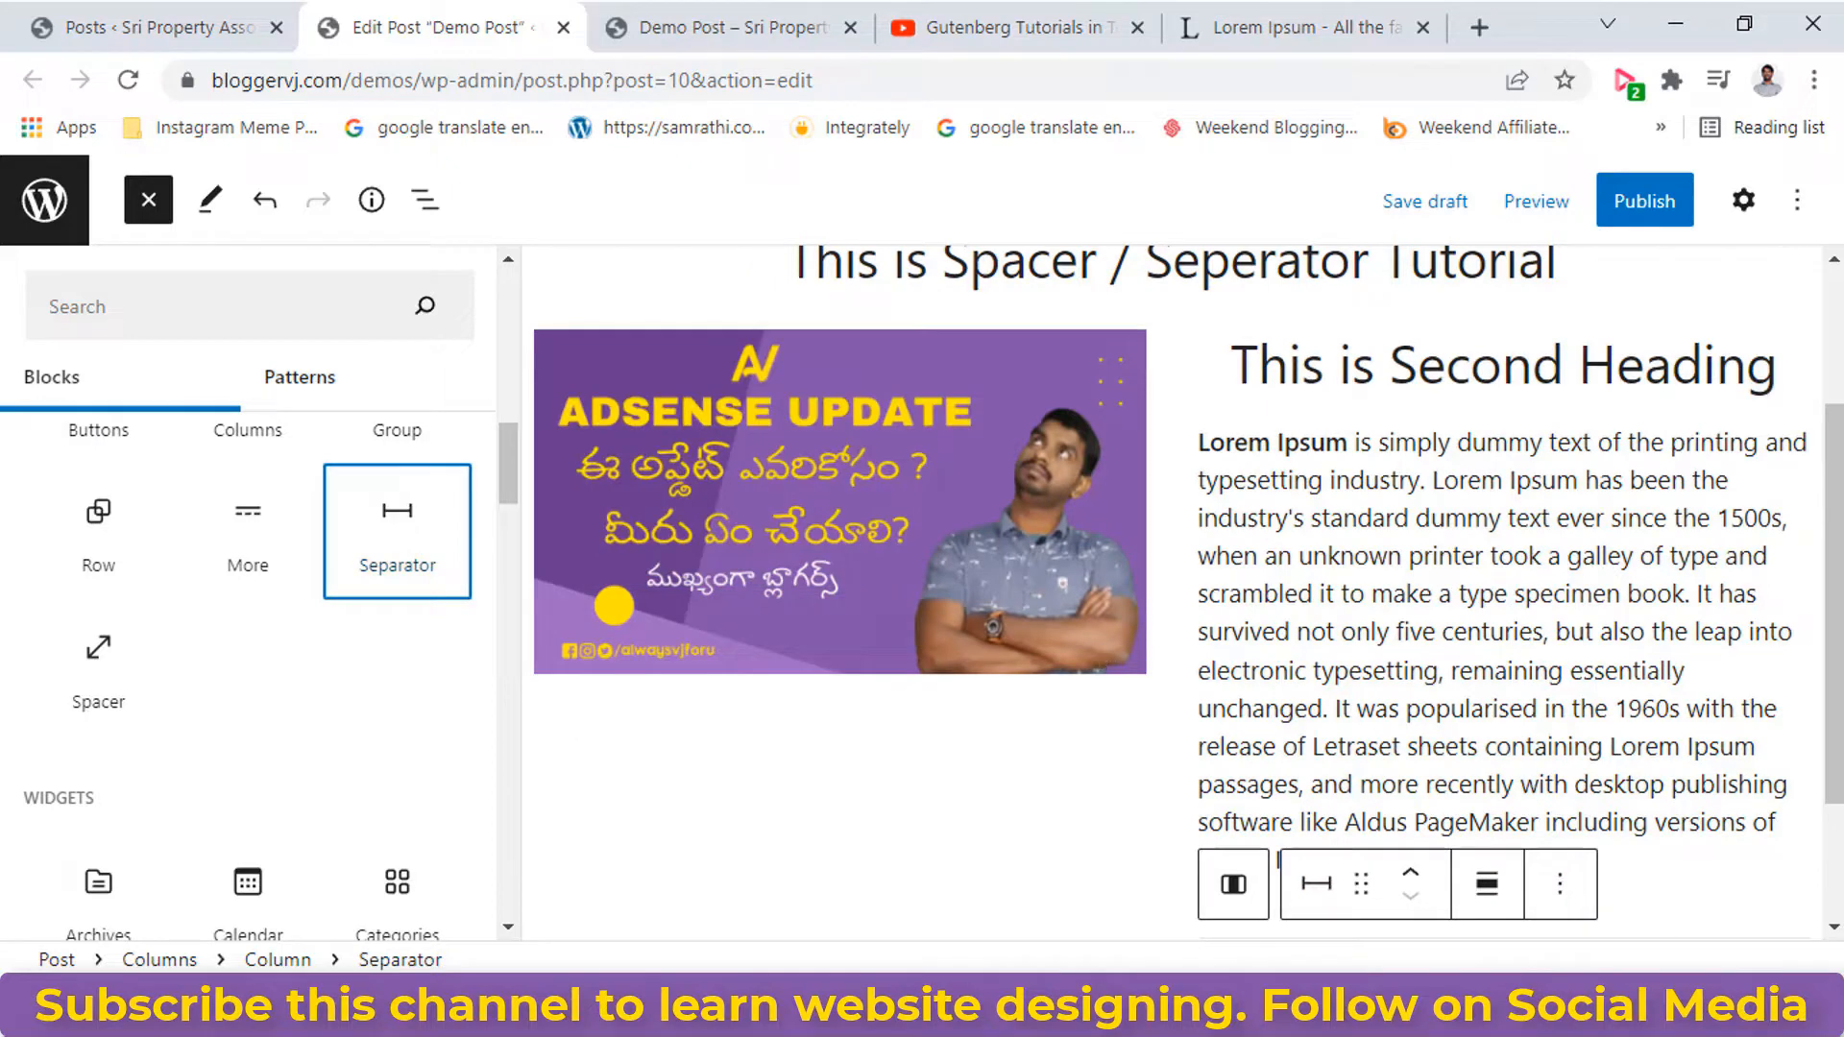
drag(1835, 706, 1835, 788)
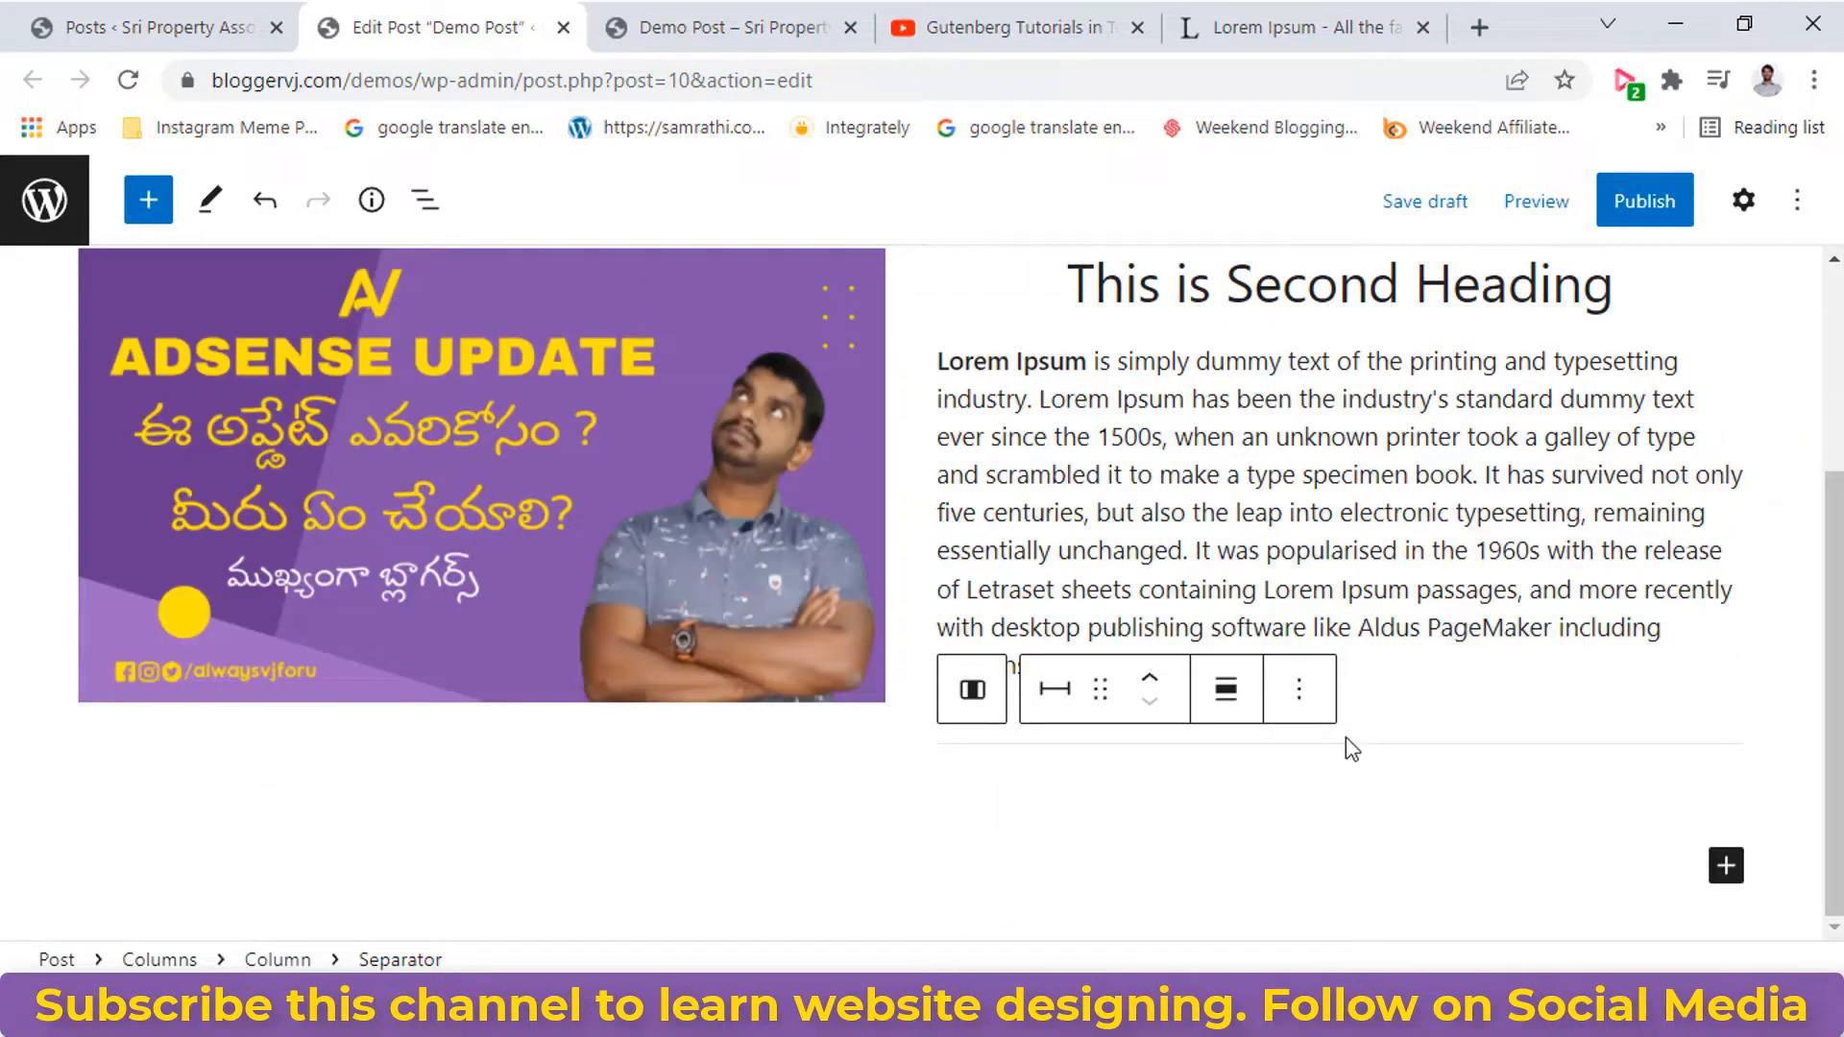
click(1057, 690)
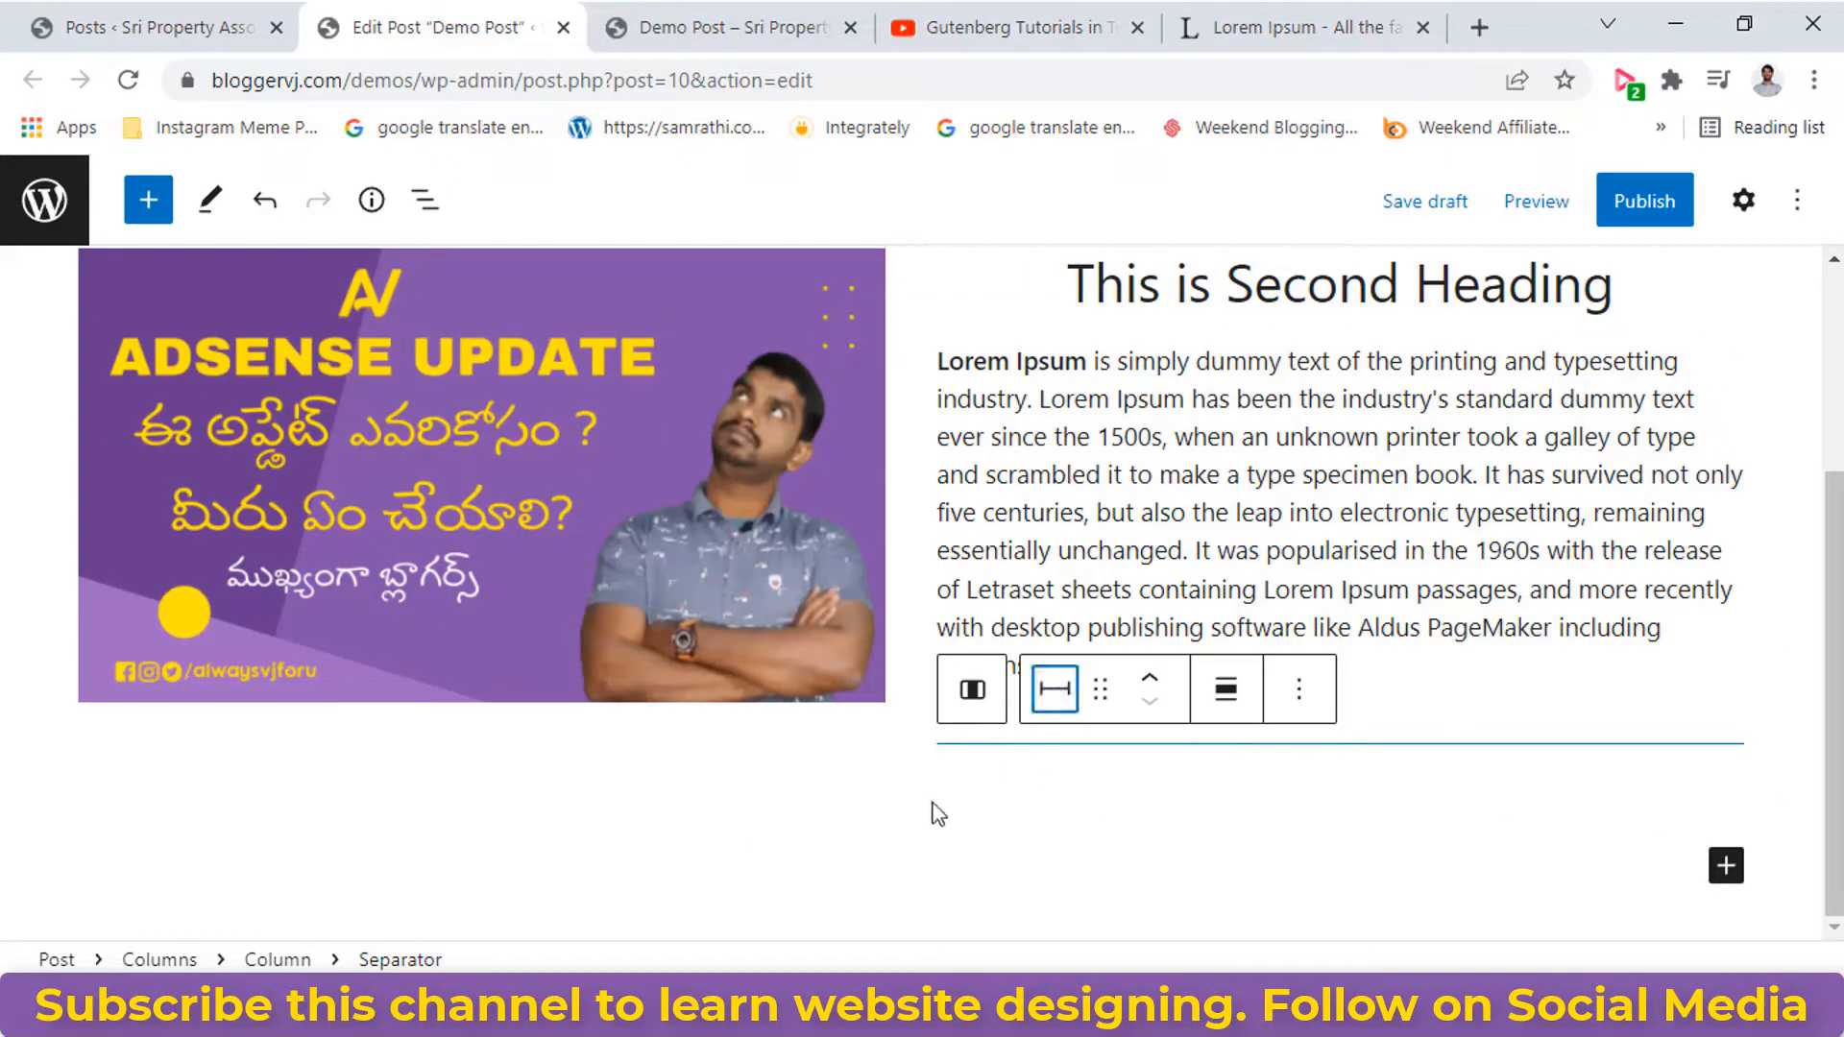
mouse_move(1066, 746)
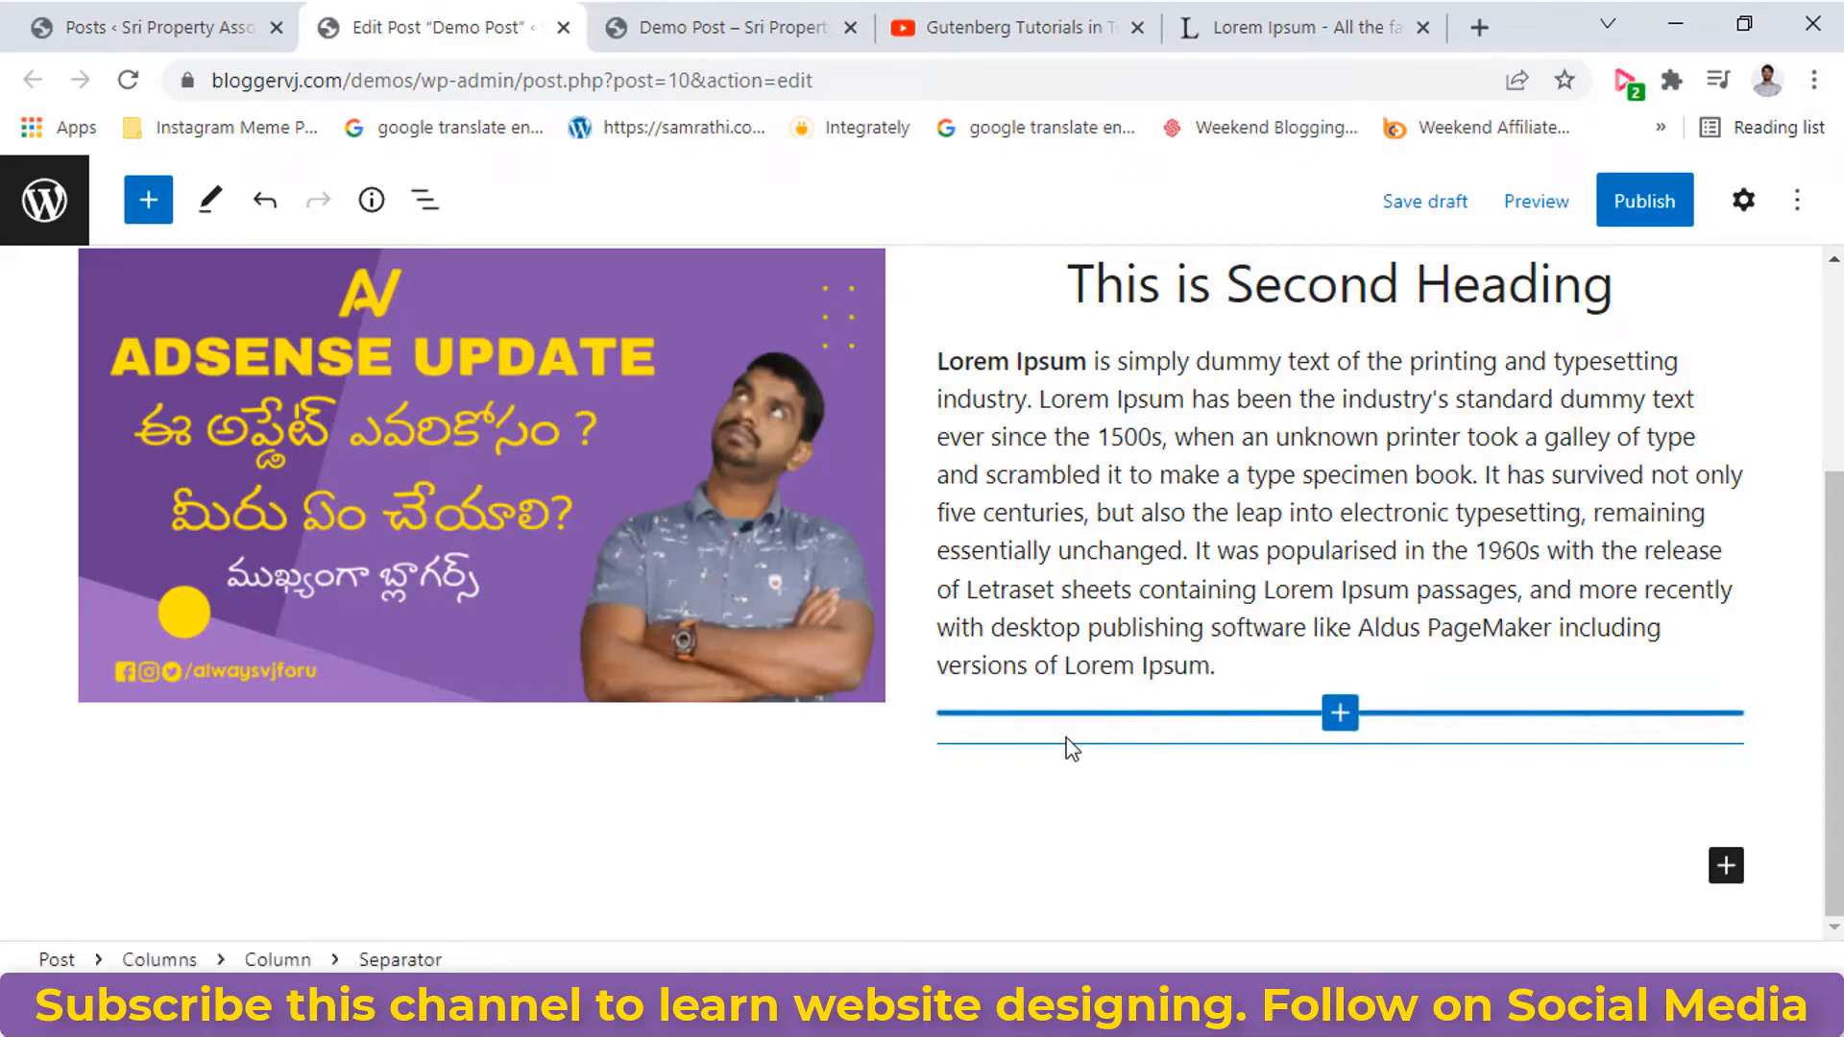
key(Delete)
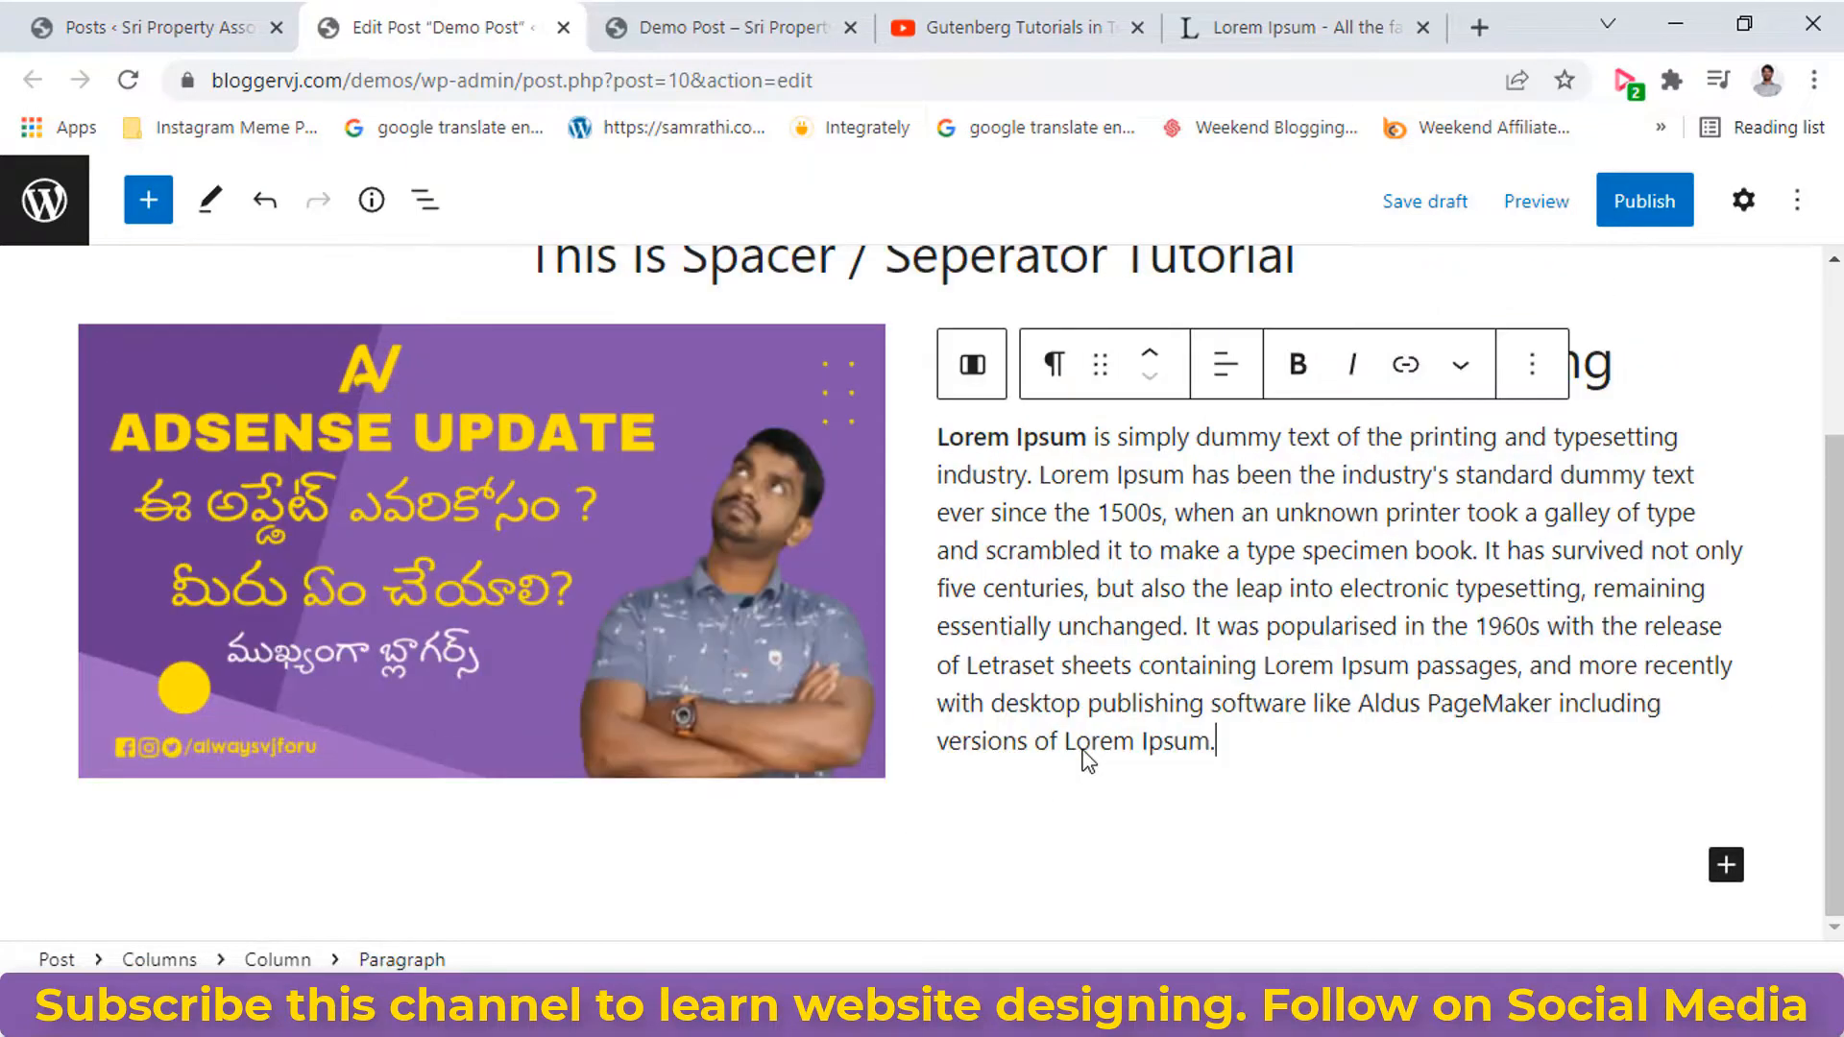
Insert a Separator block in a new row below the columns.
click(929, 925)
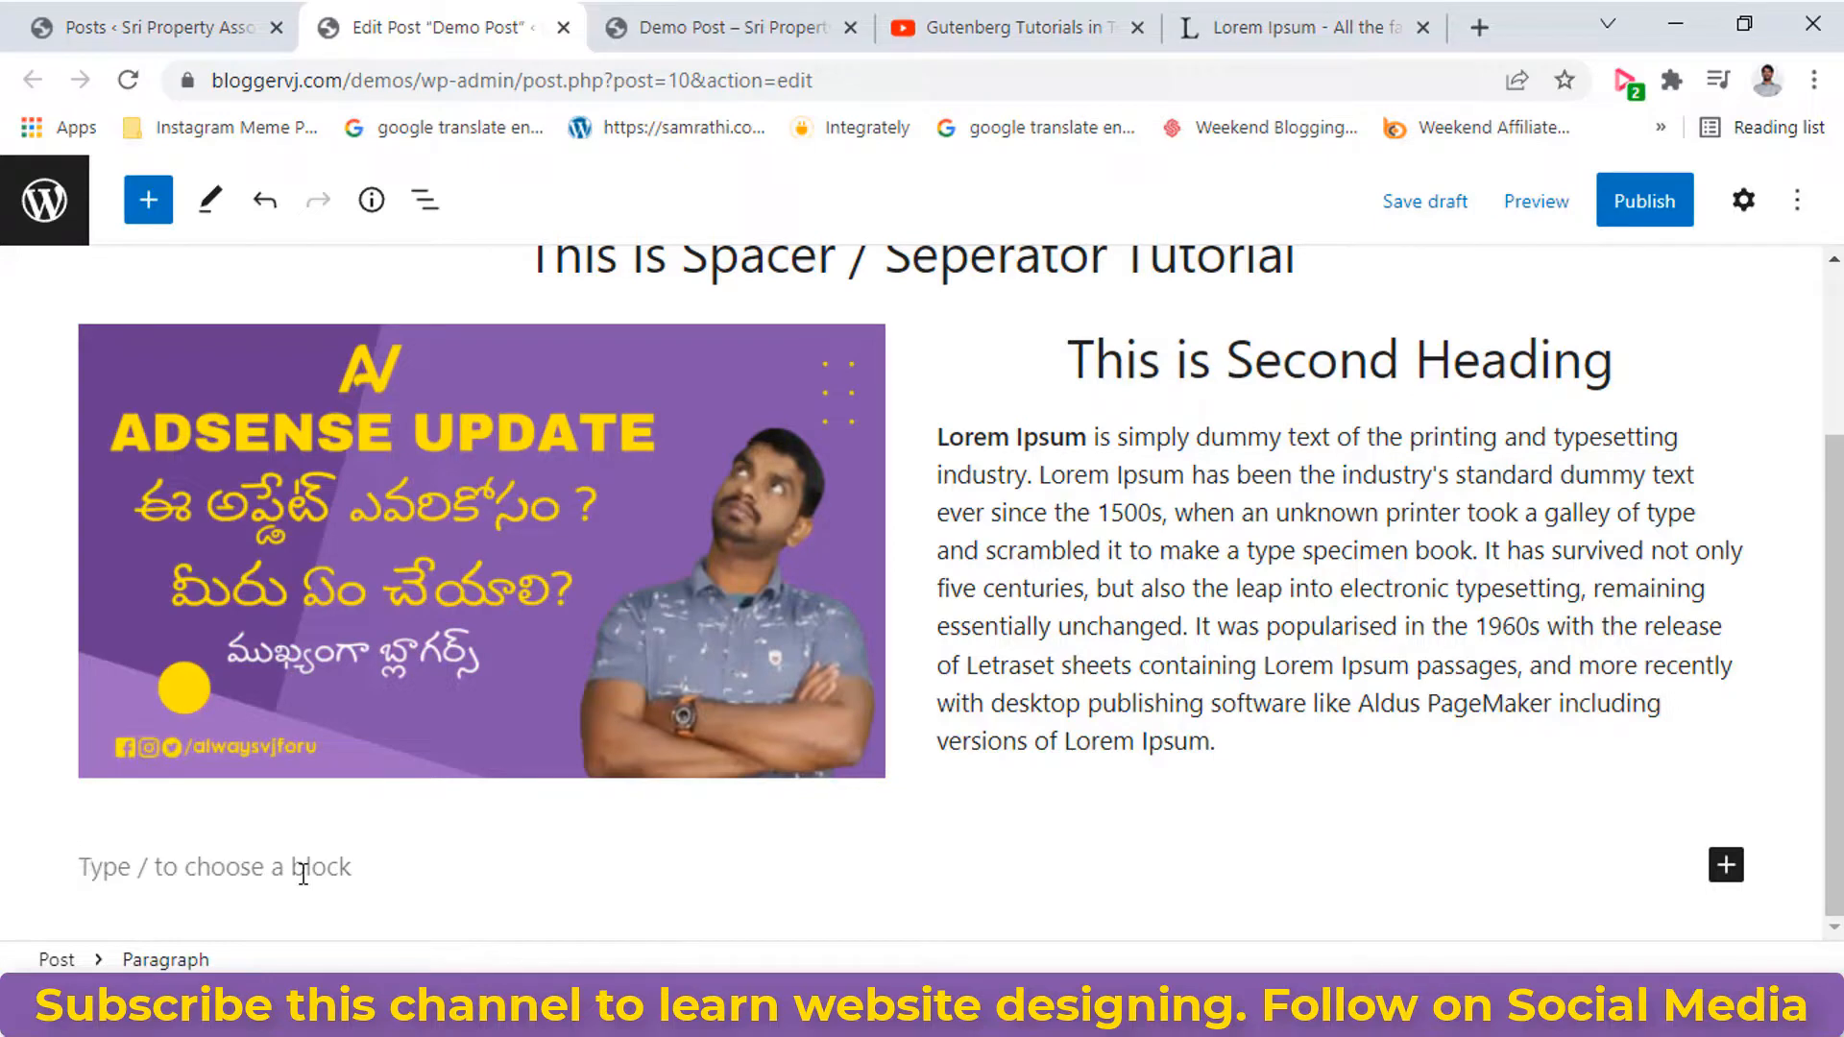
text(/se)
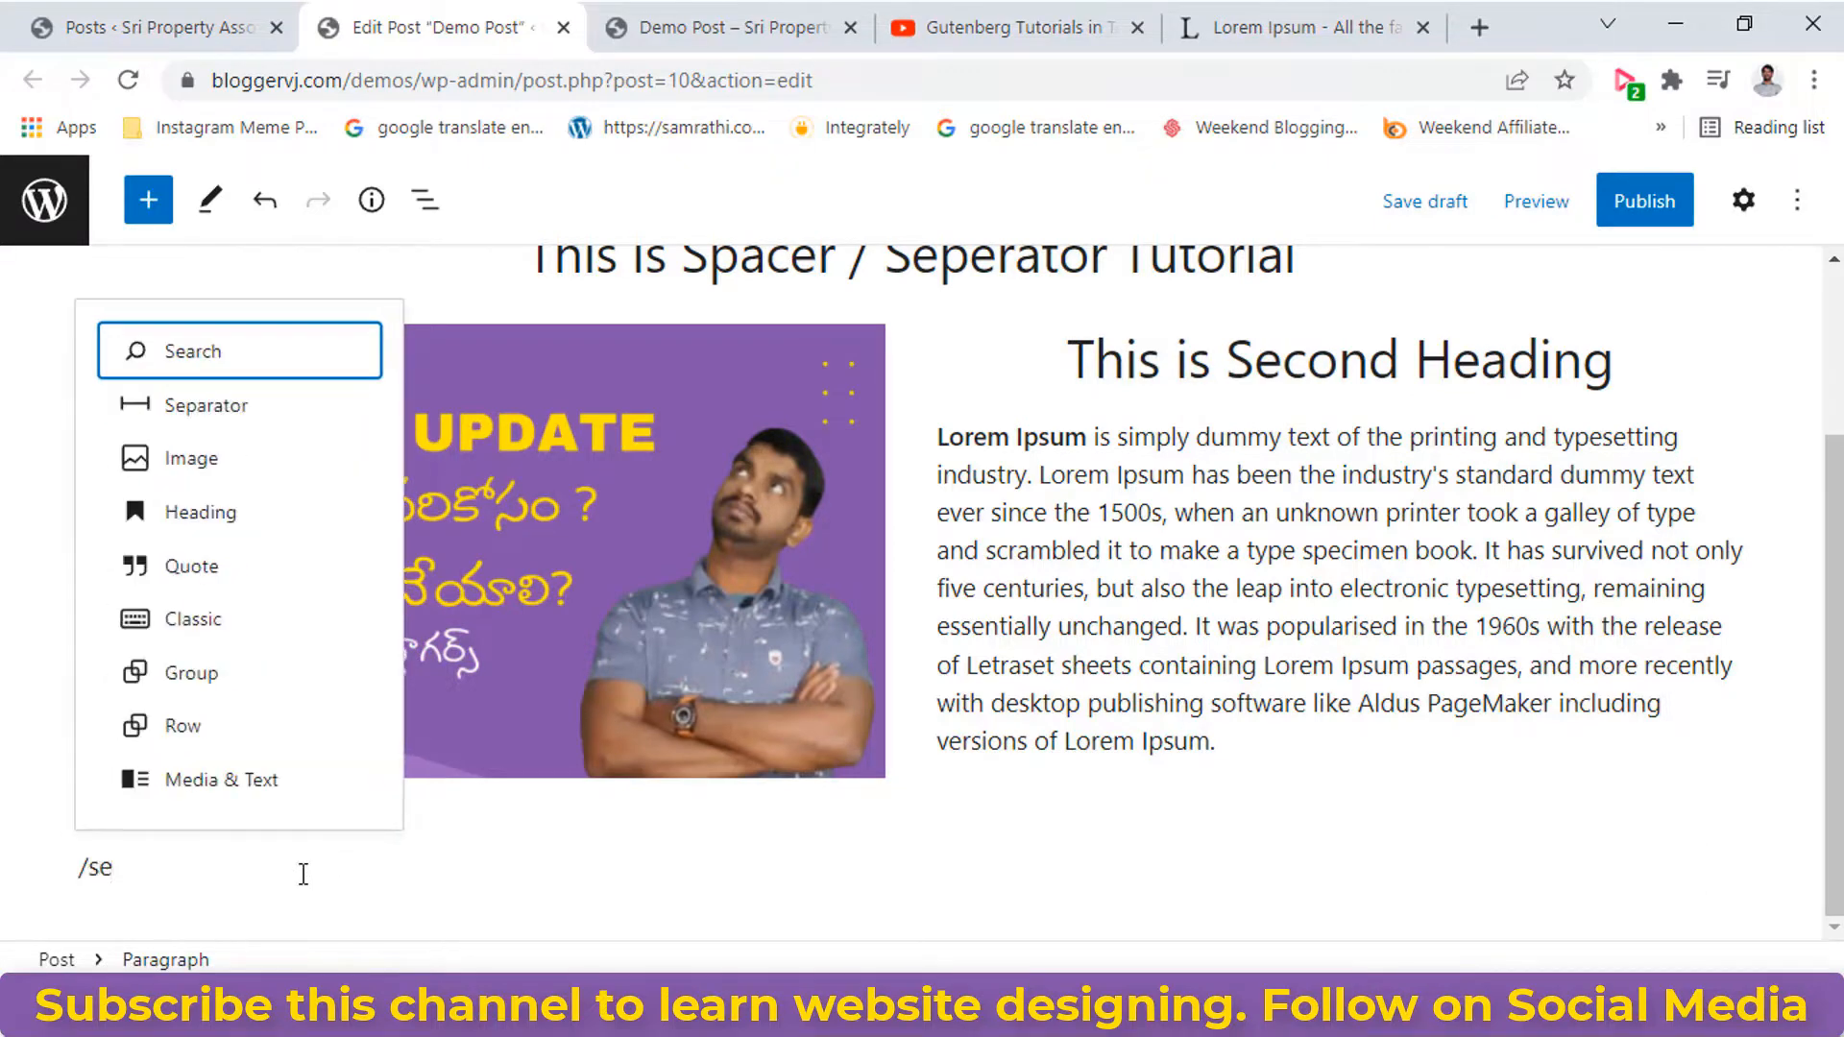
click(213, 405)
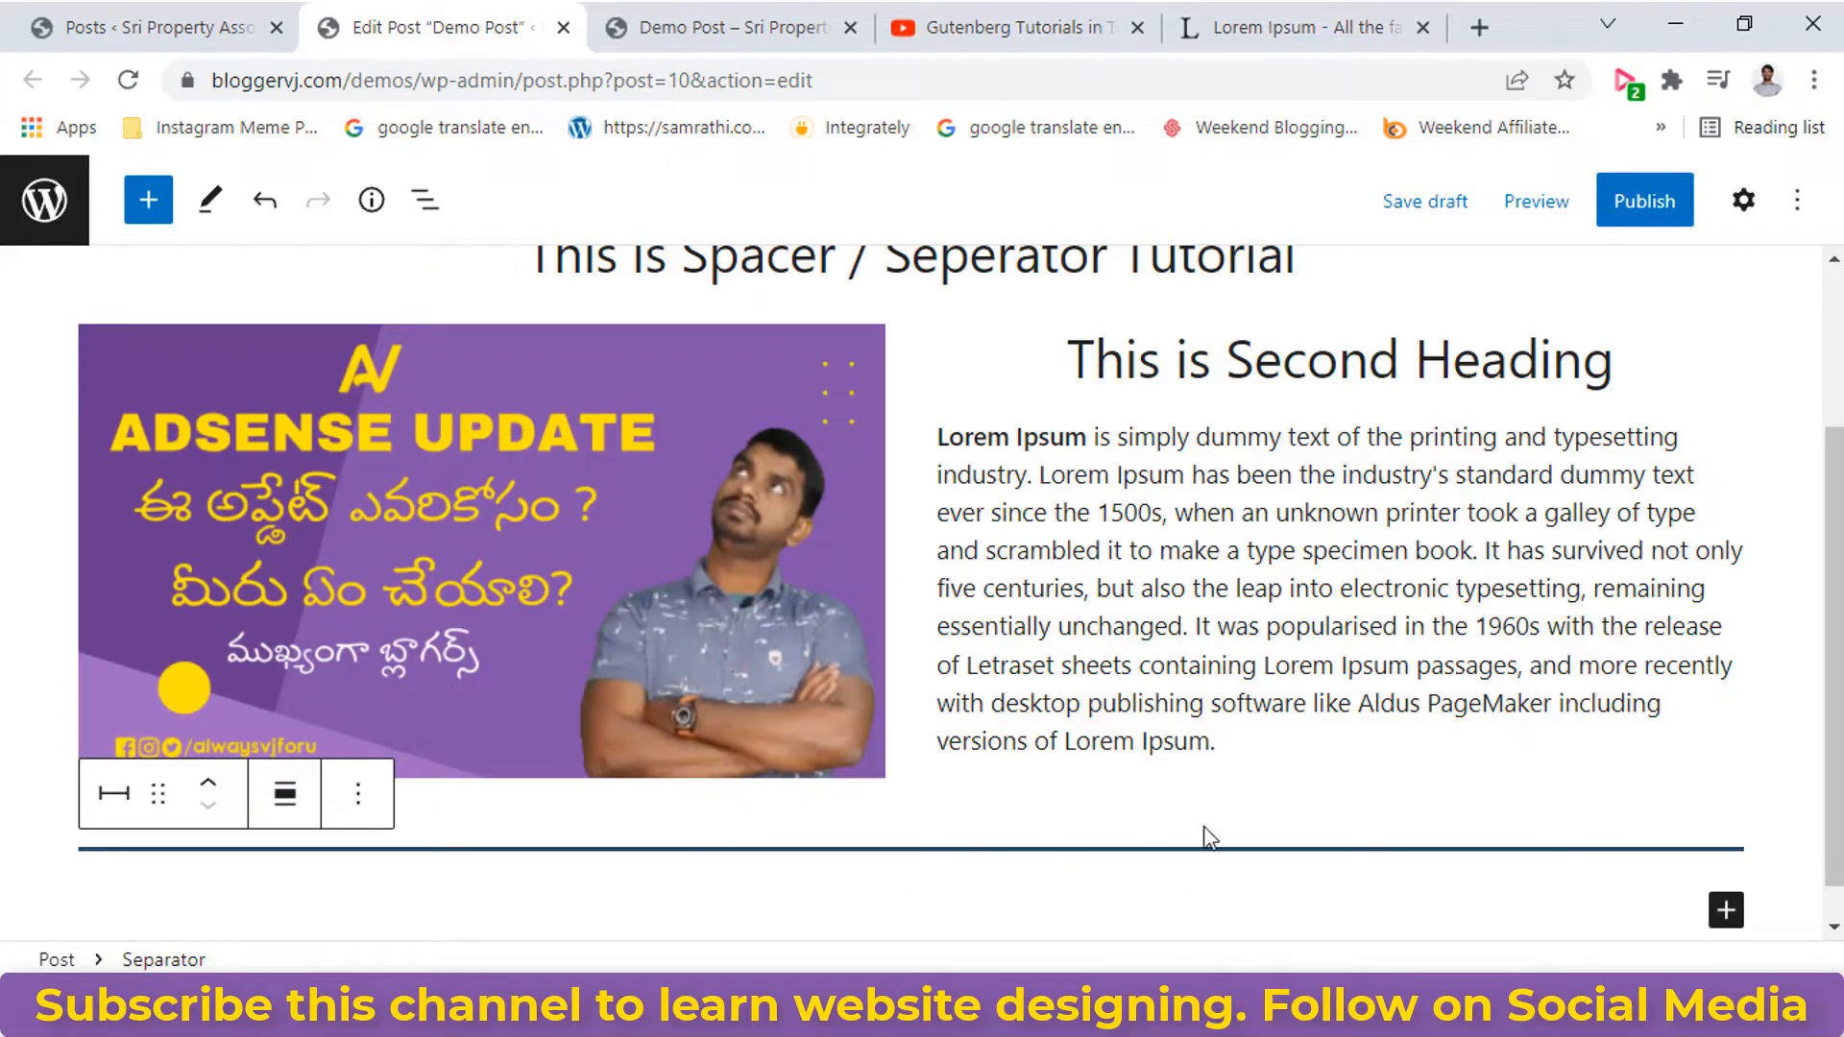
Try the Dots style on the separator below the columns, and set its style to Wide Line.
click(1743, 200)
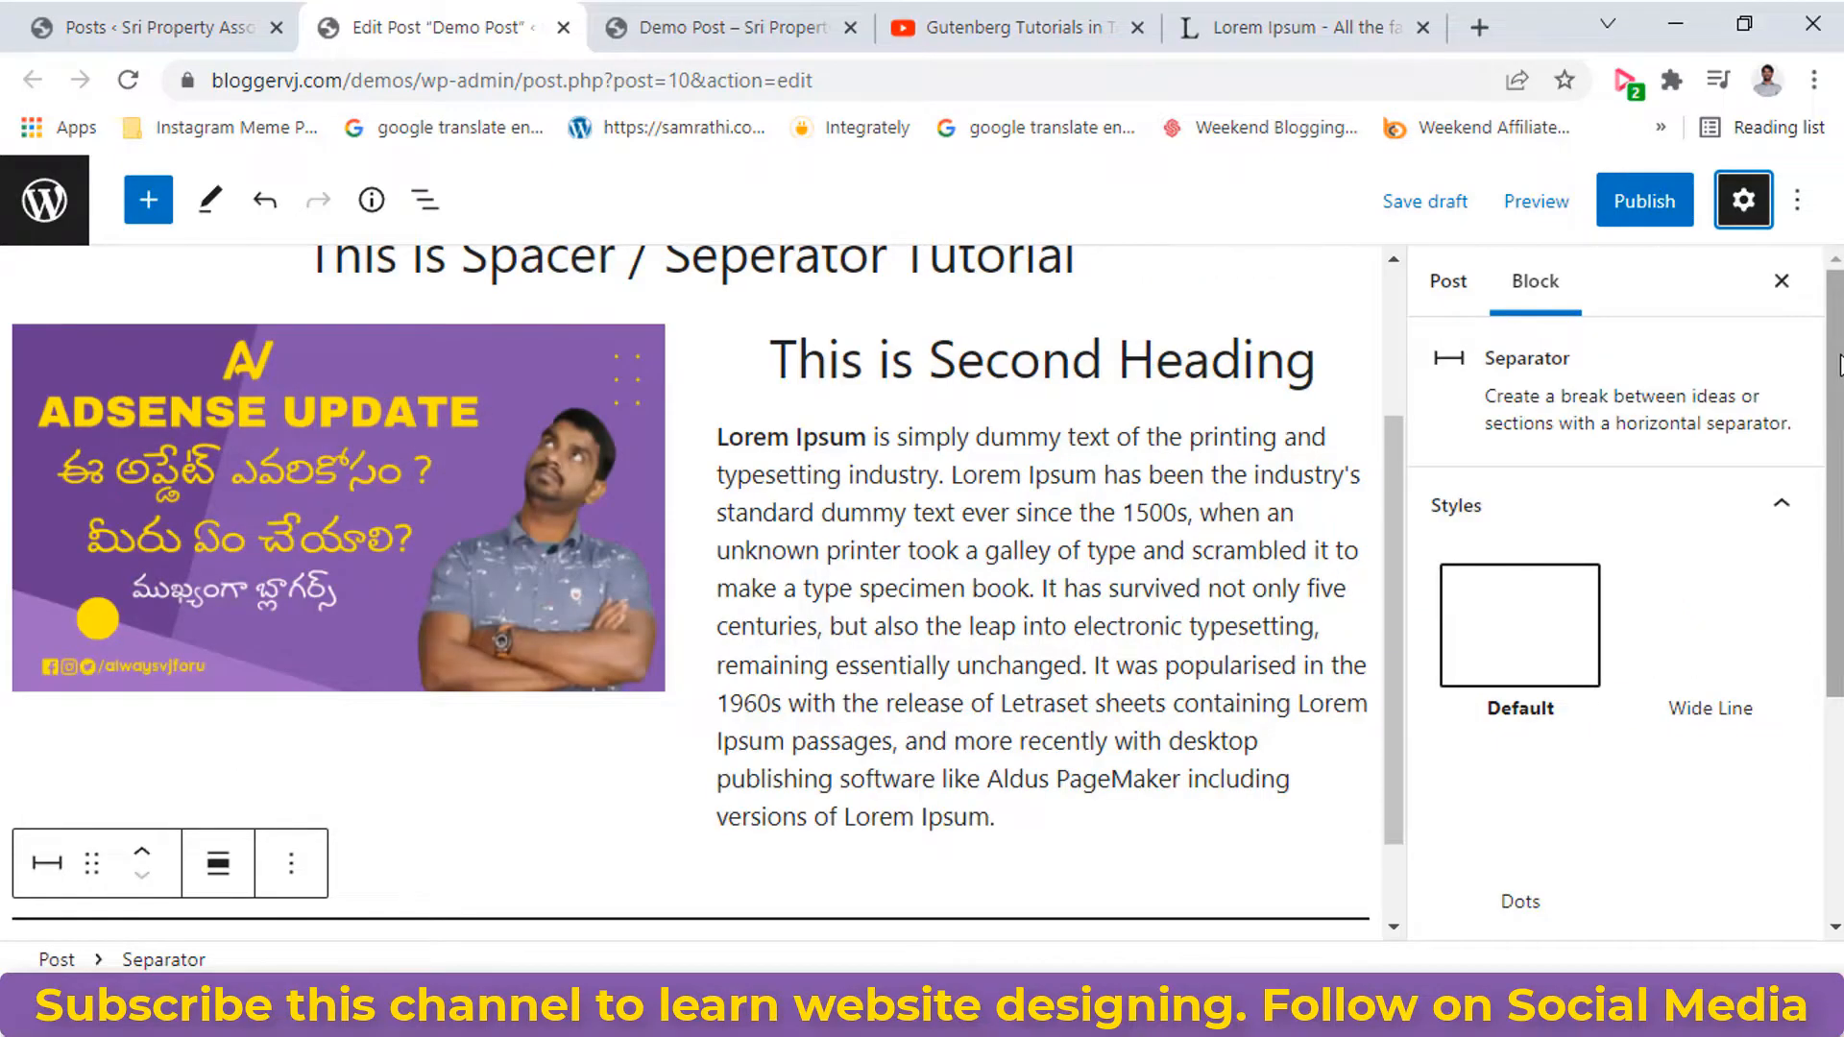
scroll(1840, 365, down, 2)
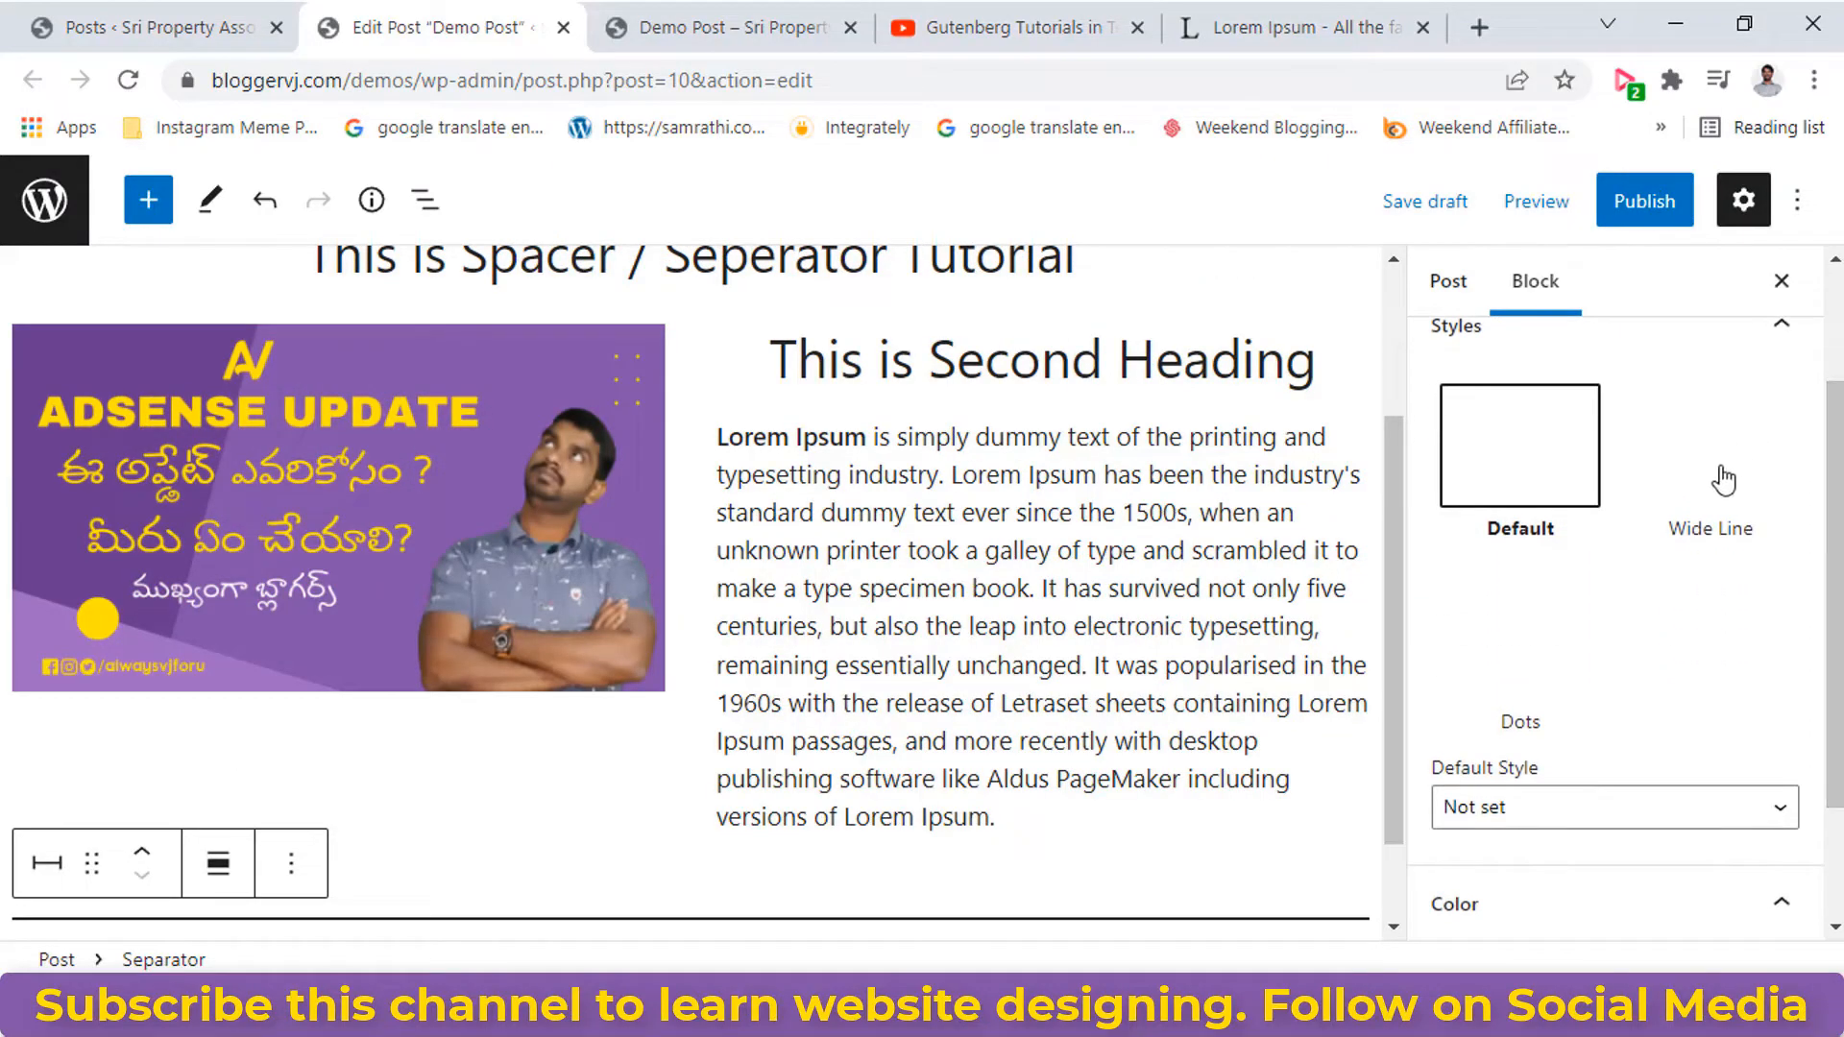
click(1724, 480)
click(1570, 673)
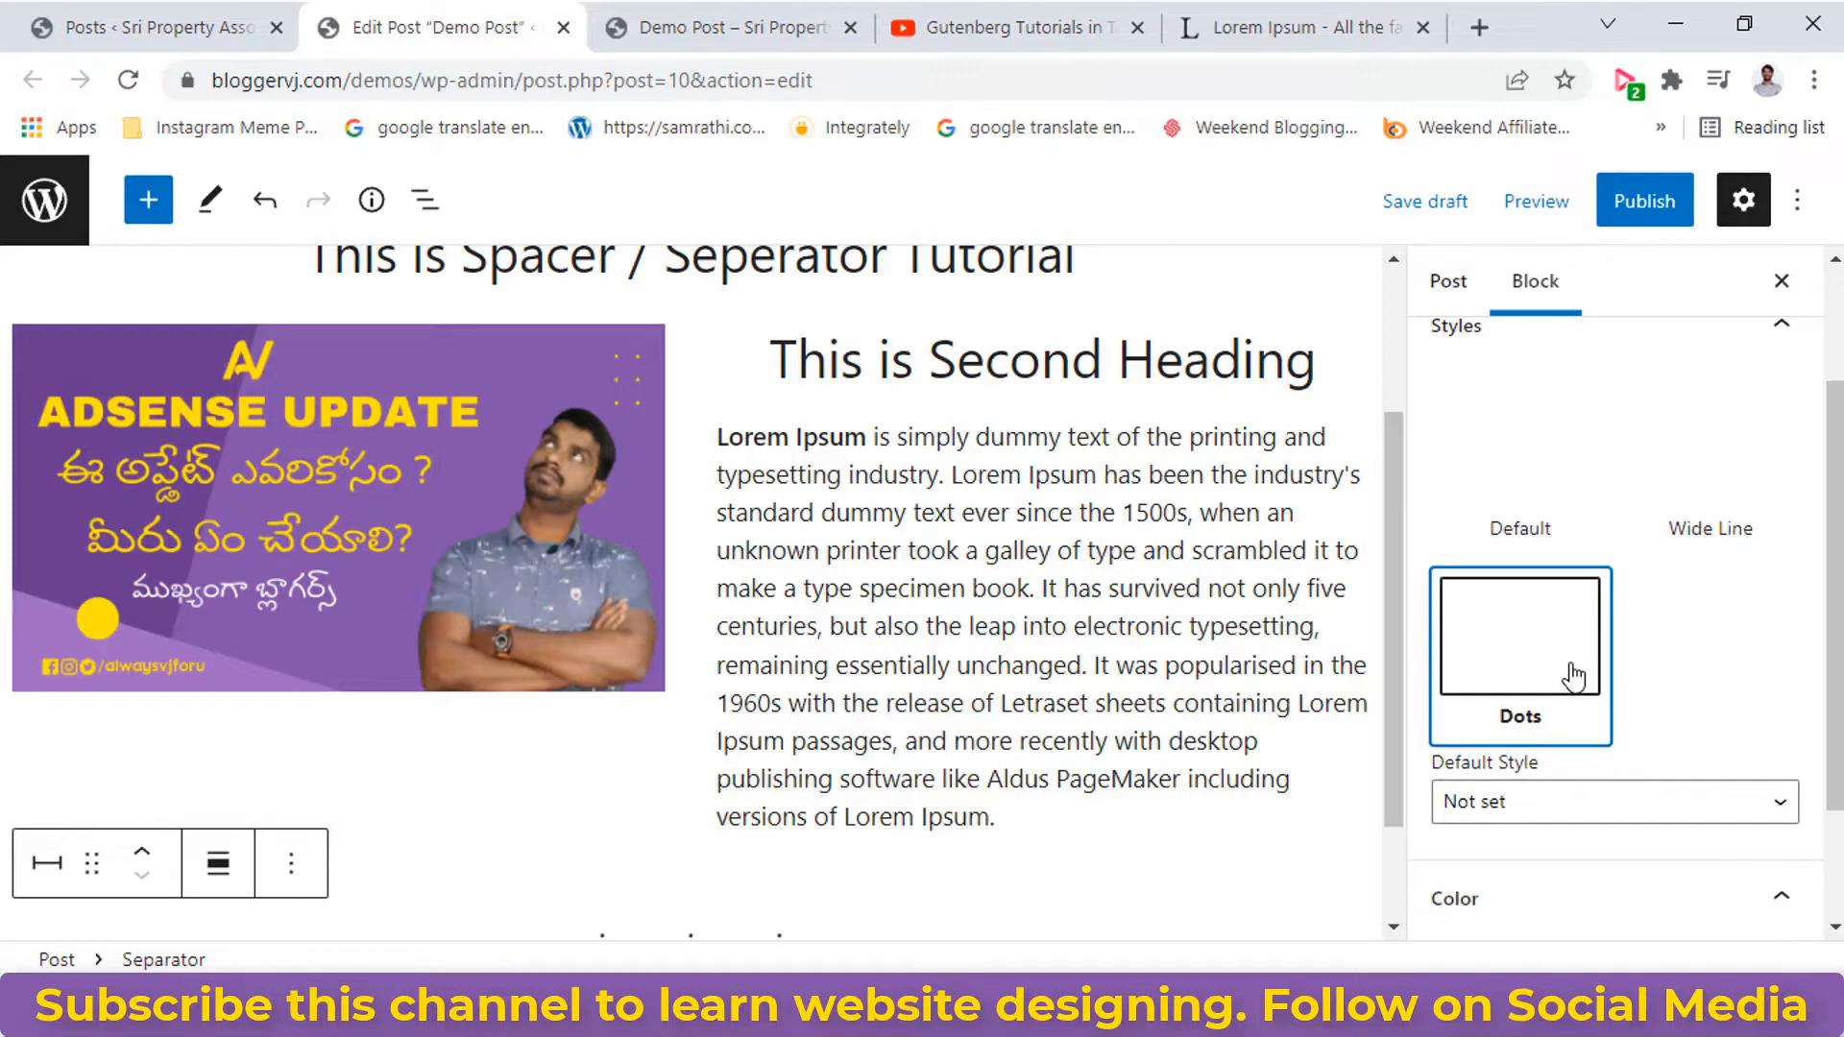
drag(1384, 627, 1398, 732)
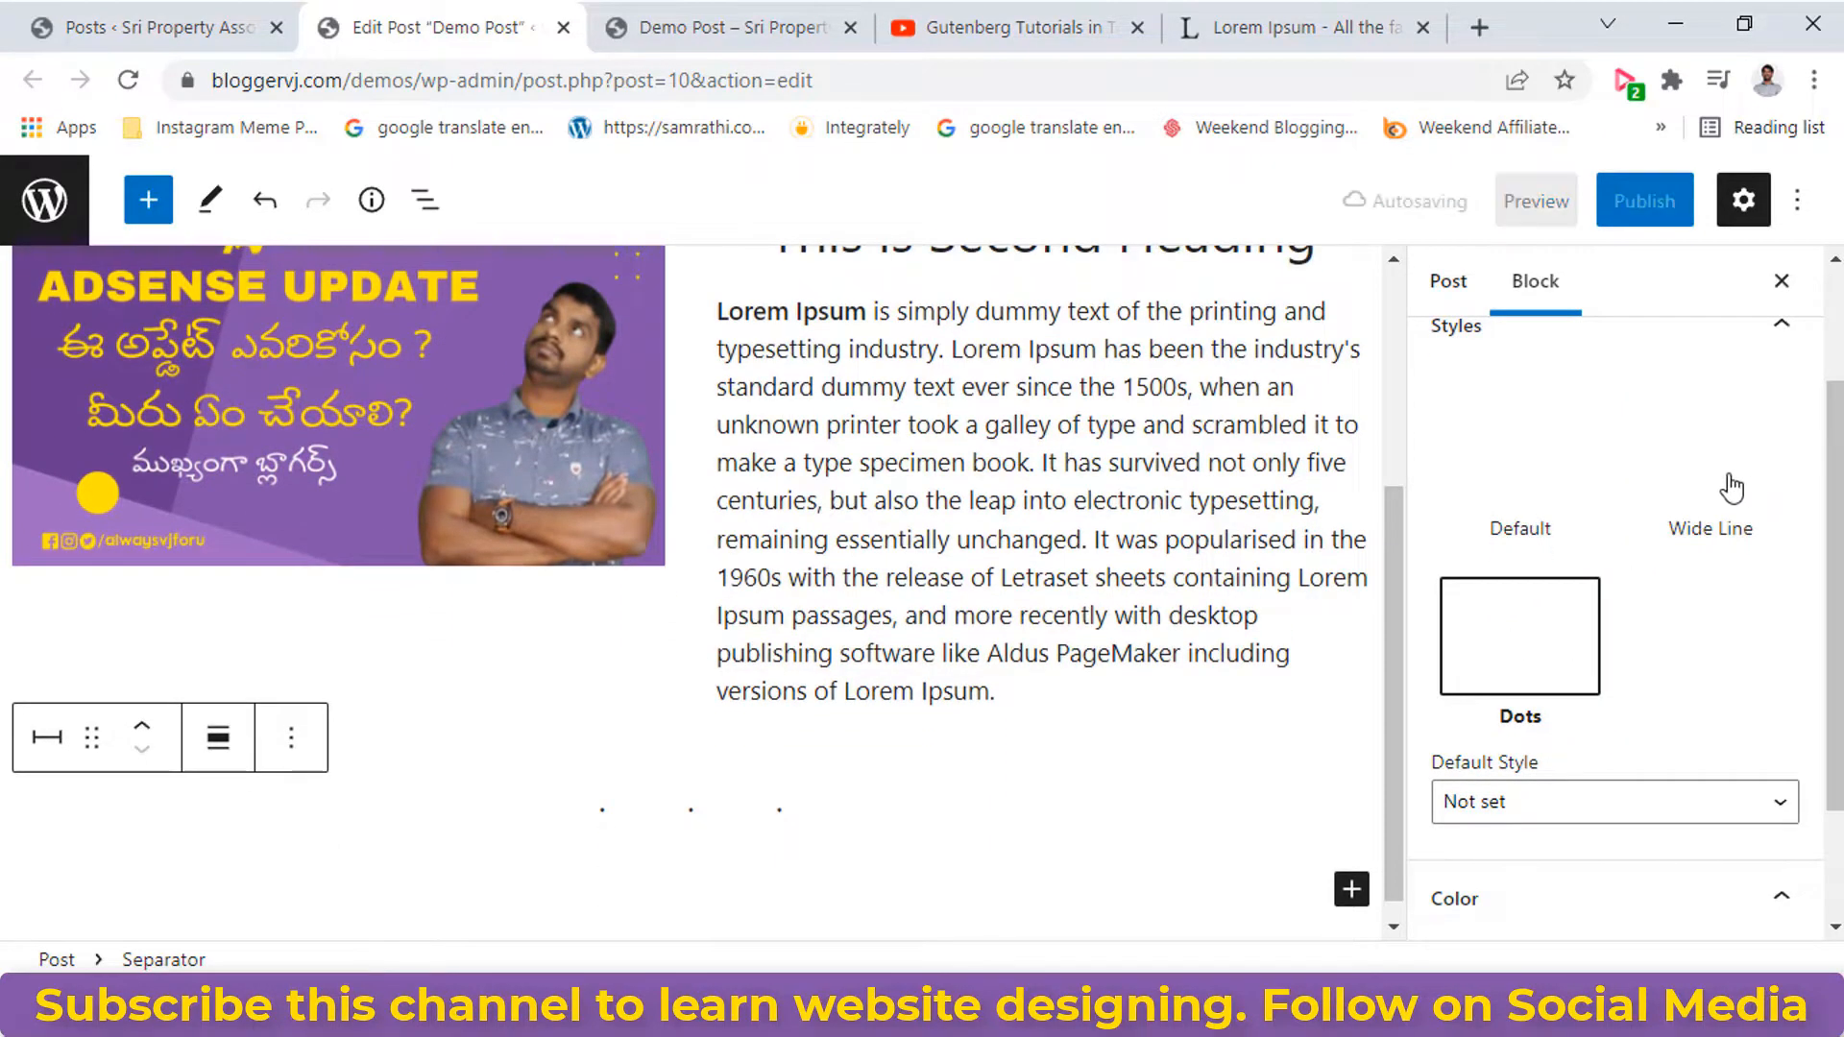
click(1729, 487)
Look at the separator's default style options, and set its color to the light purple-grey theme color.
scroll(1715, 663, down, 2)
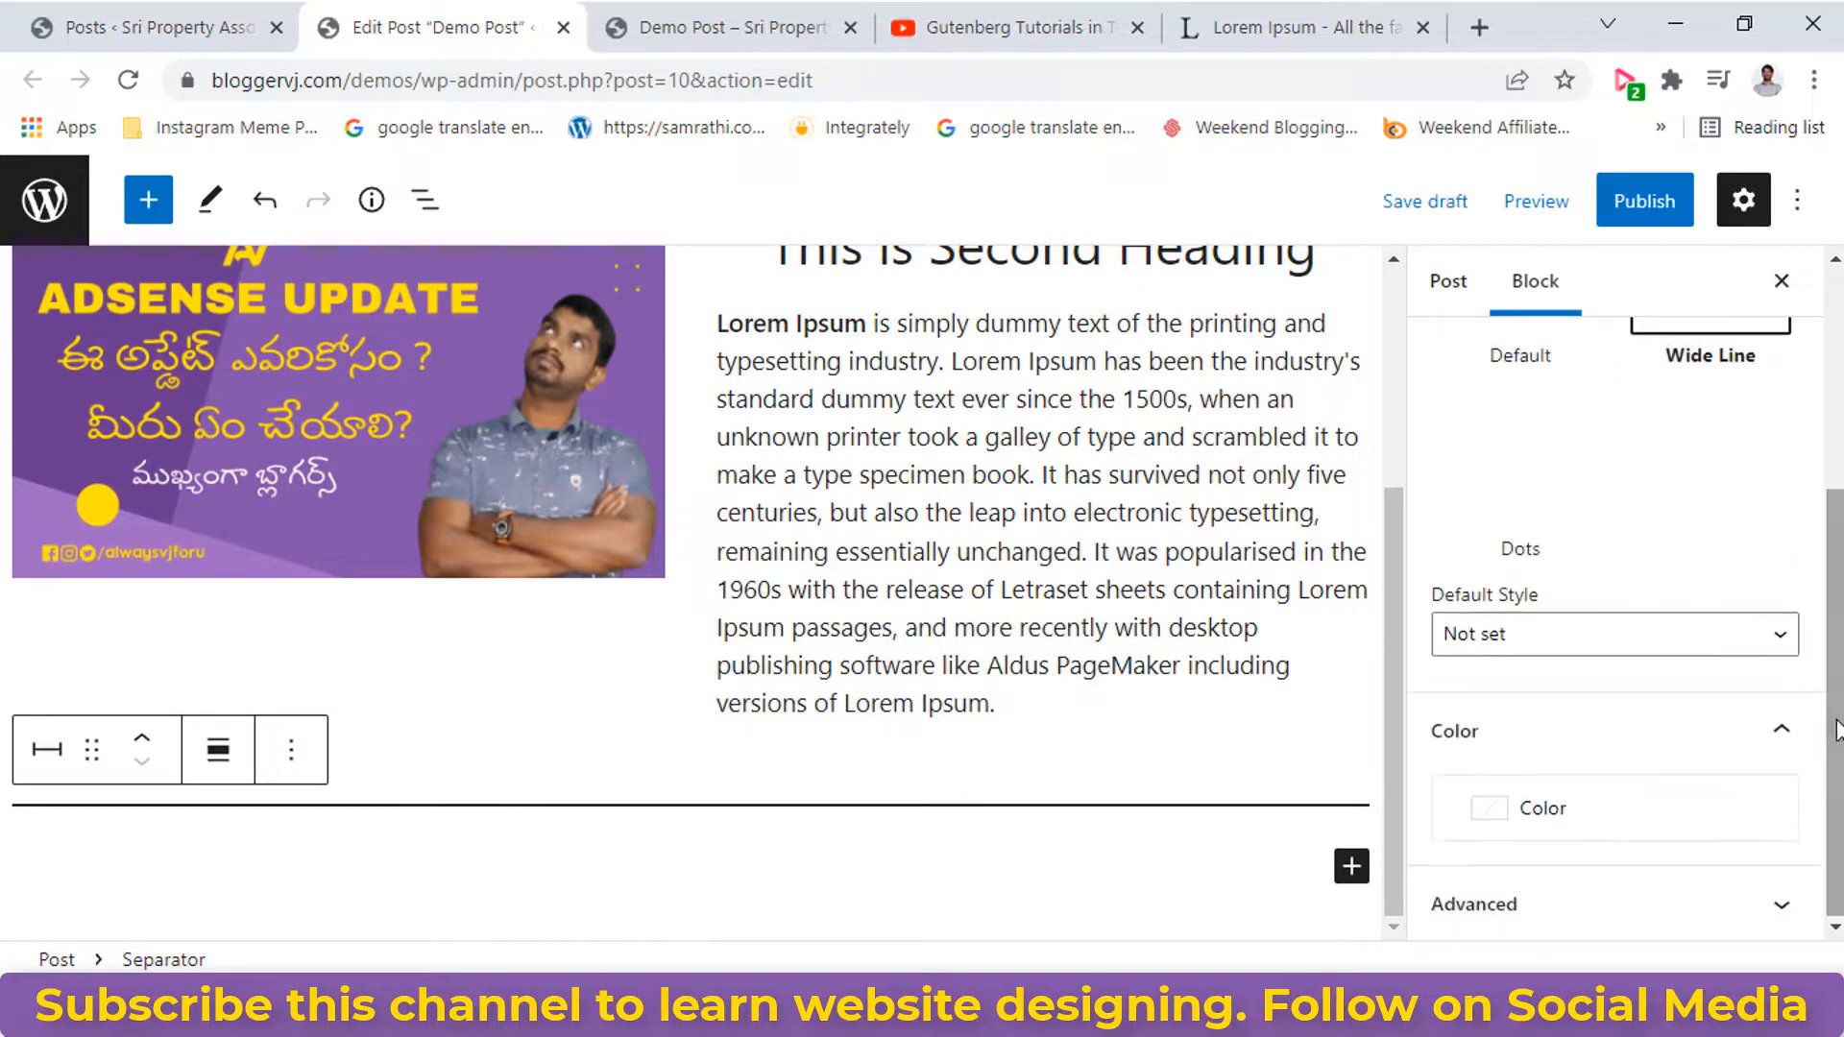
click(1715, 650)
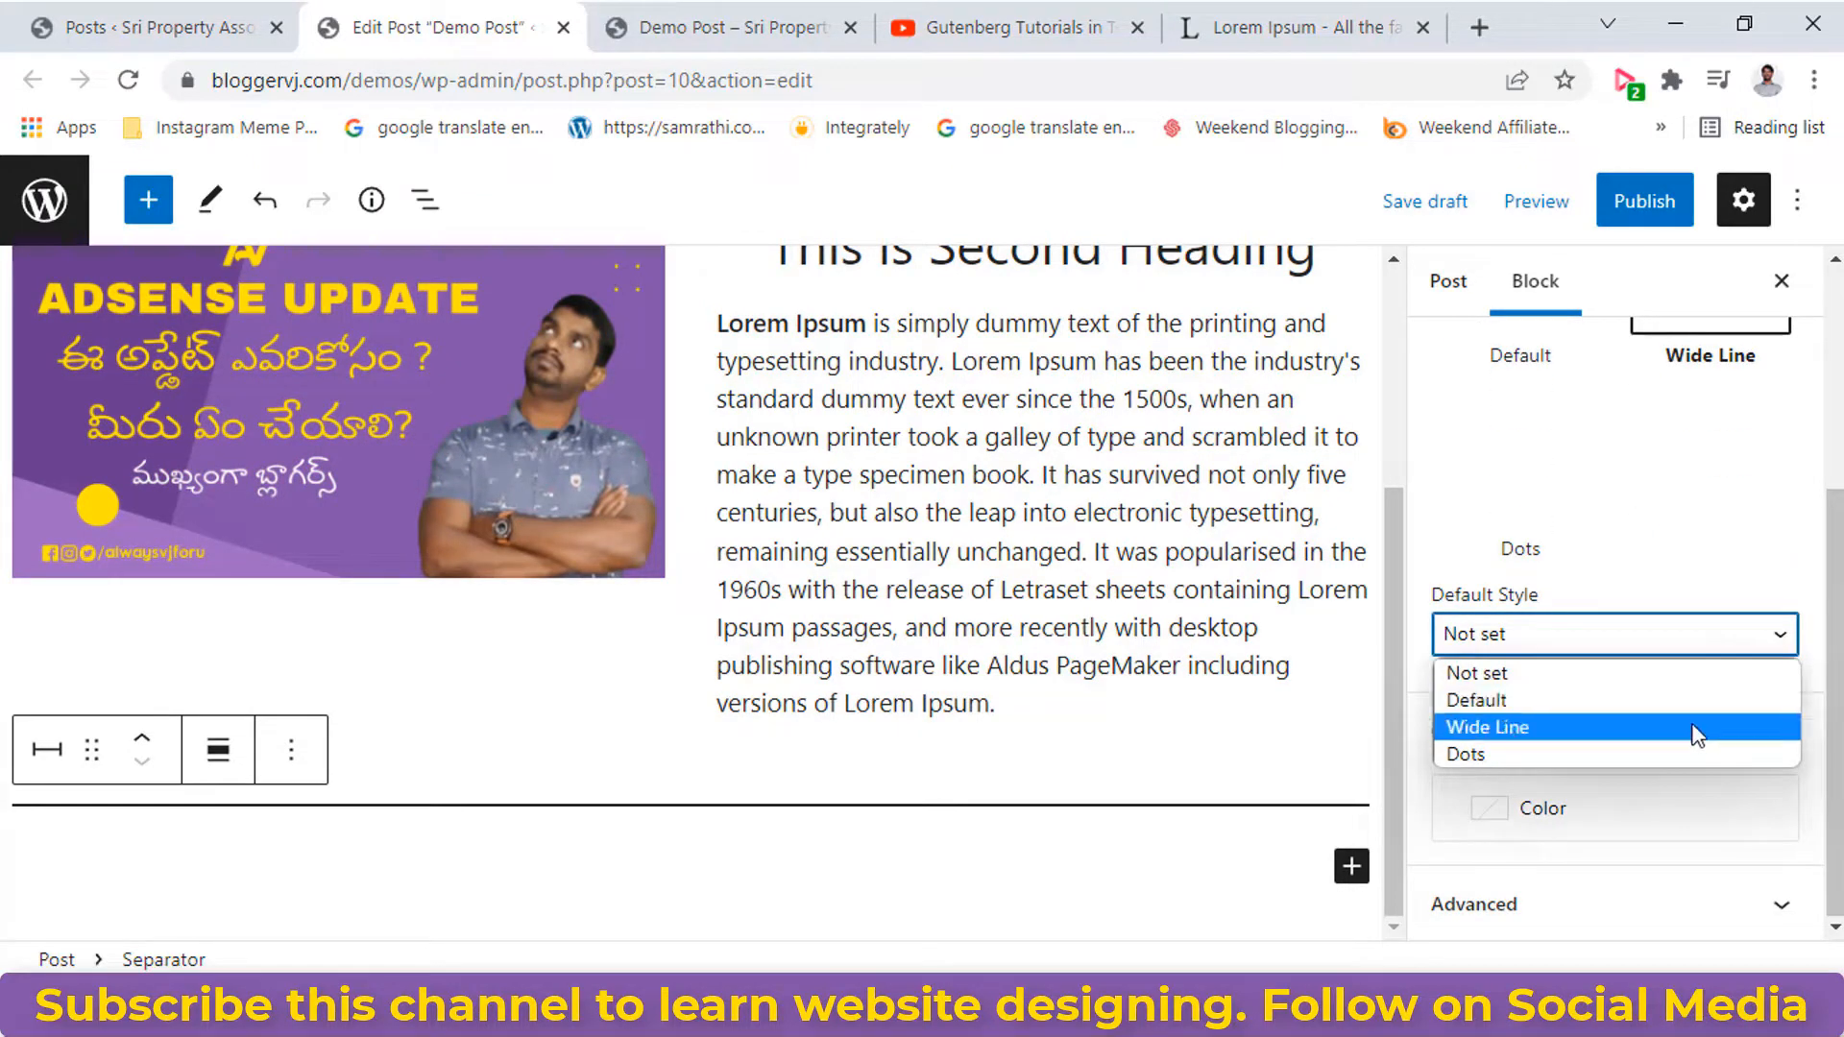
click(1703, 661)
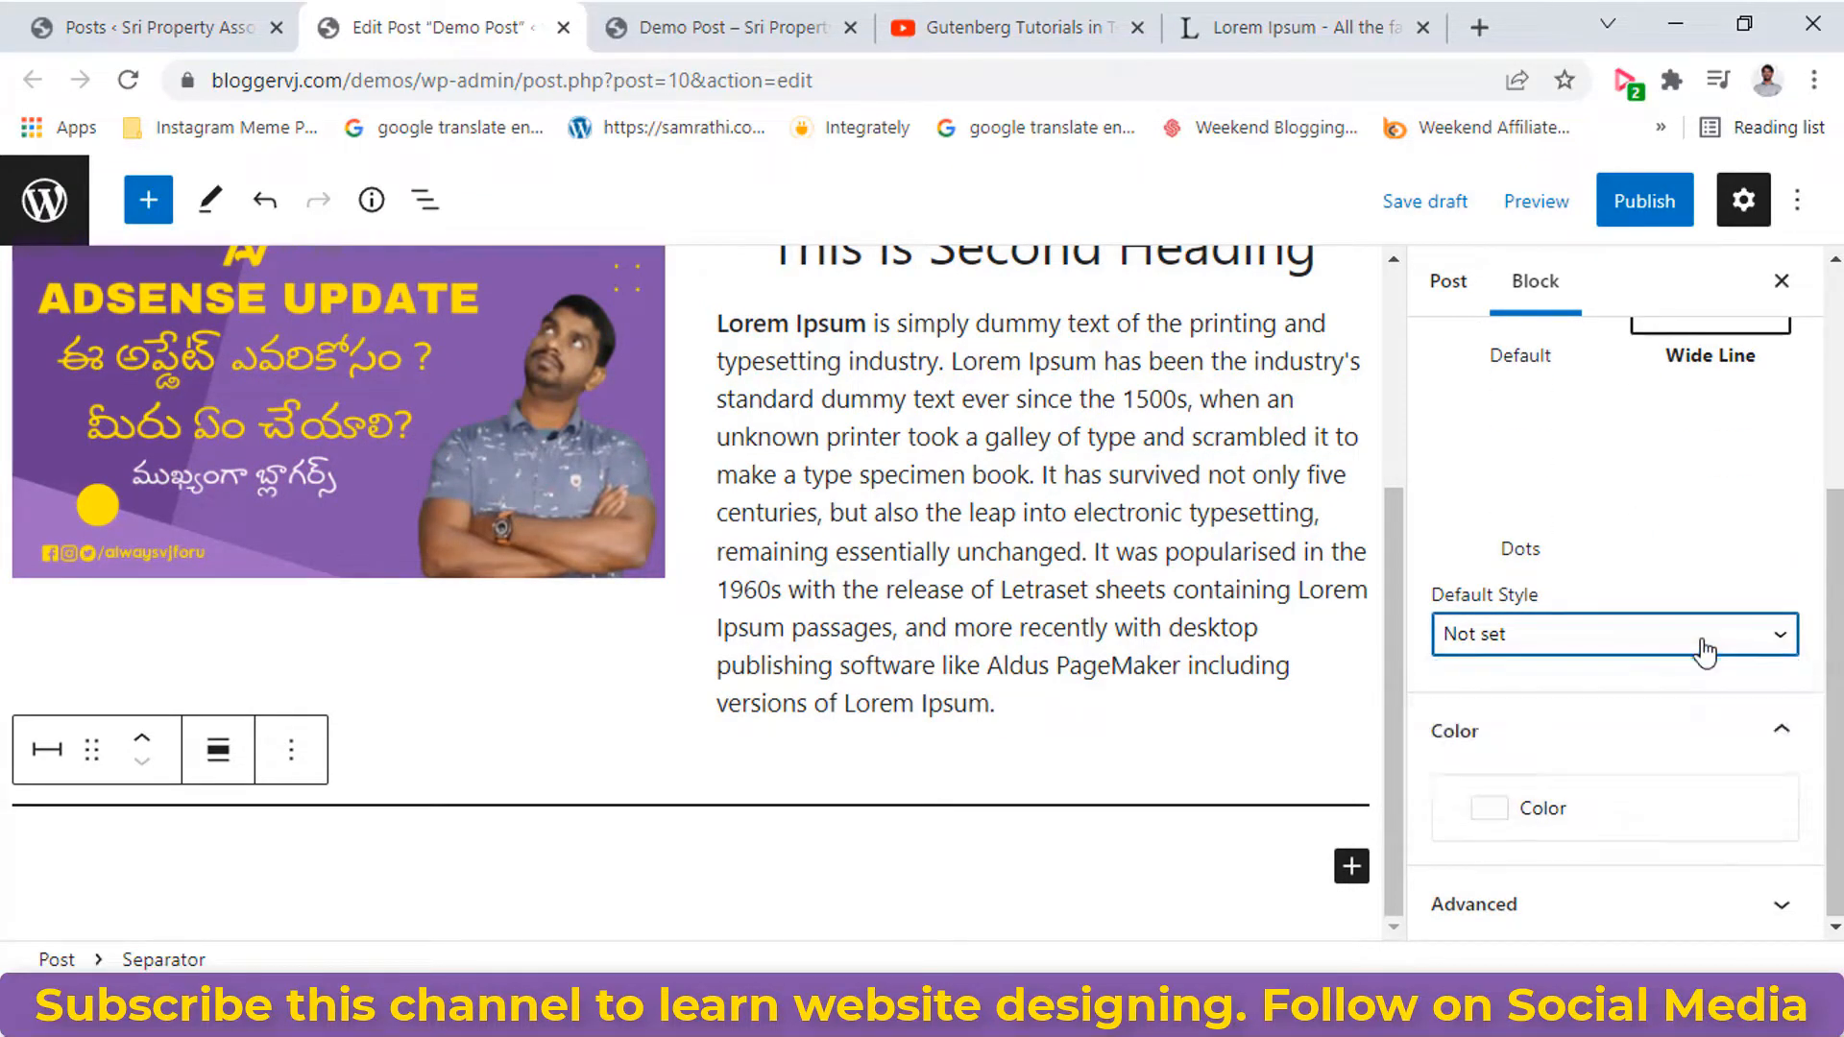
click(1506, 818)
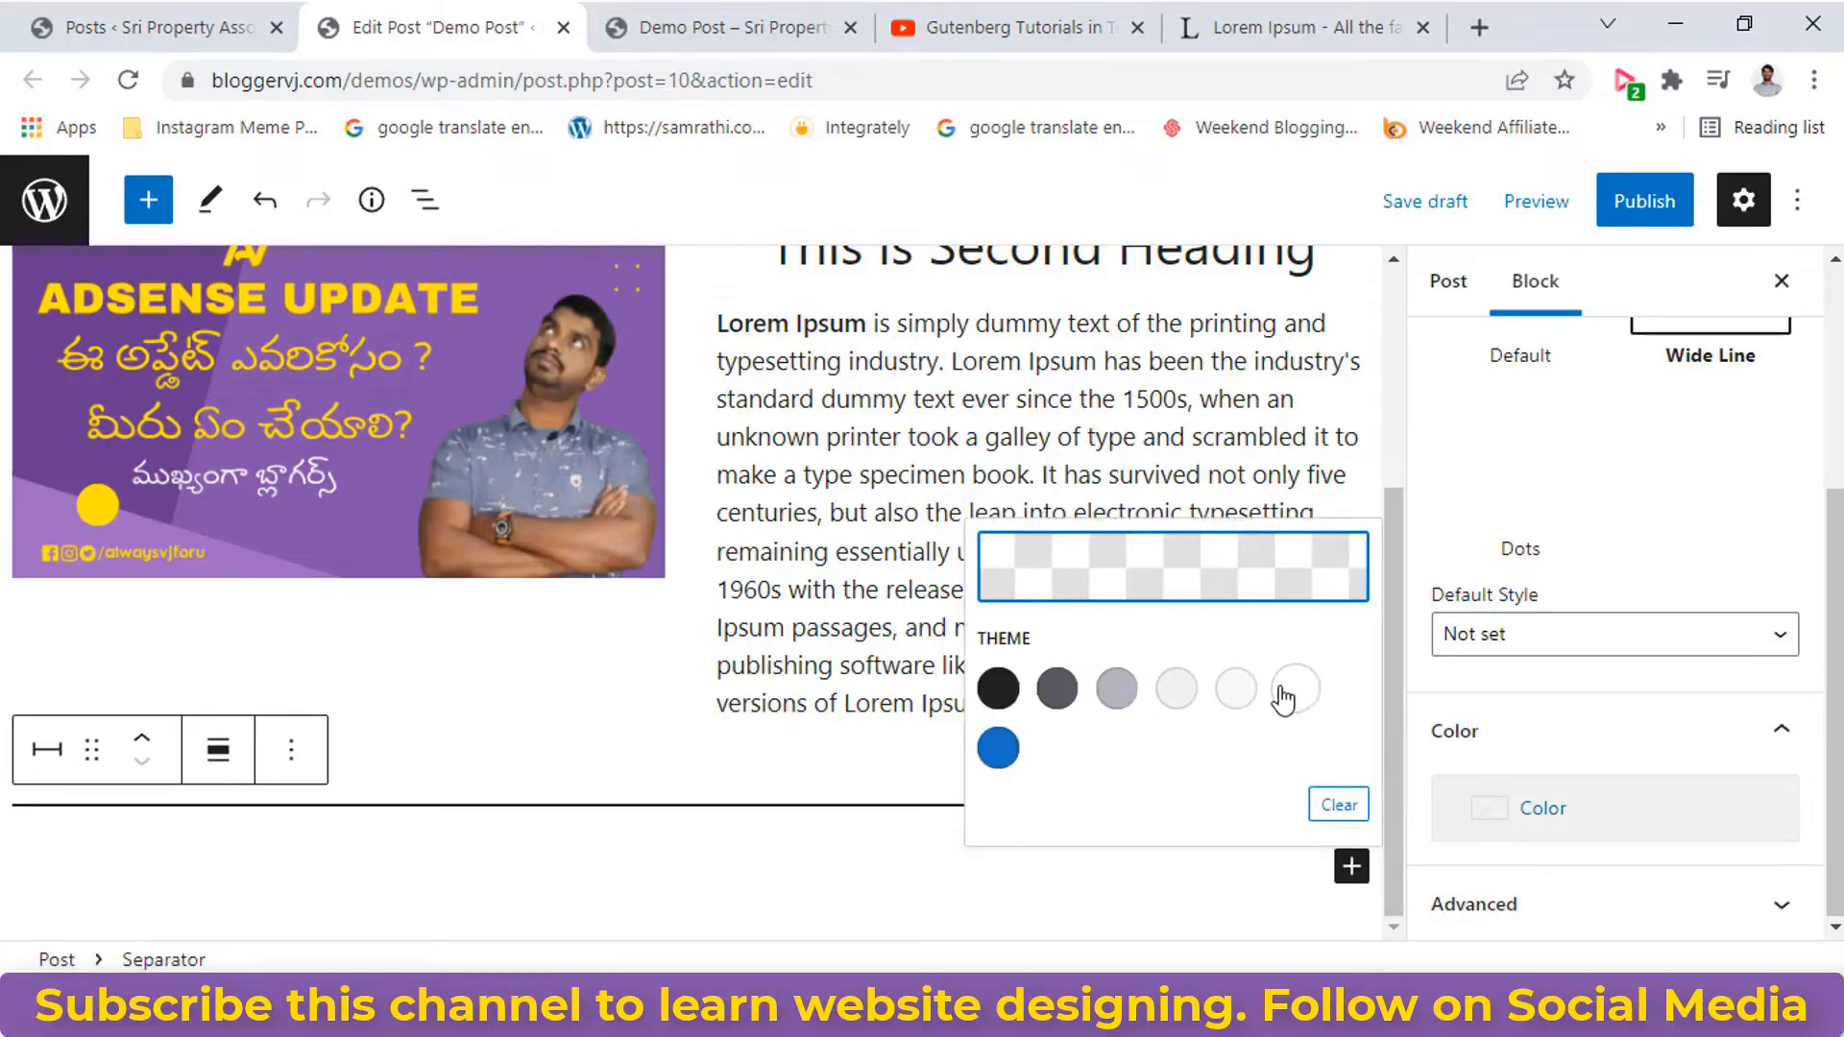
click(1116, 690)
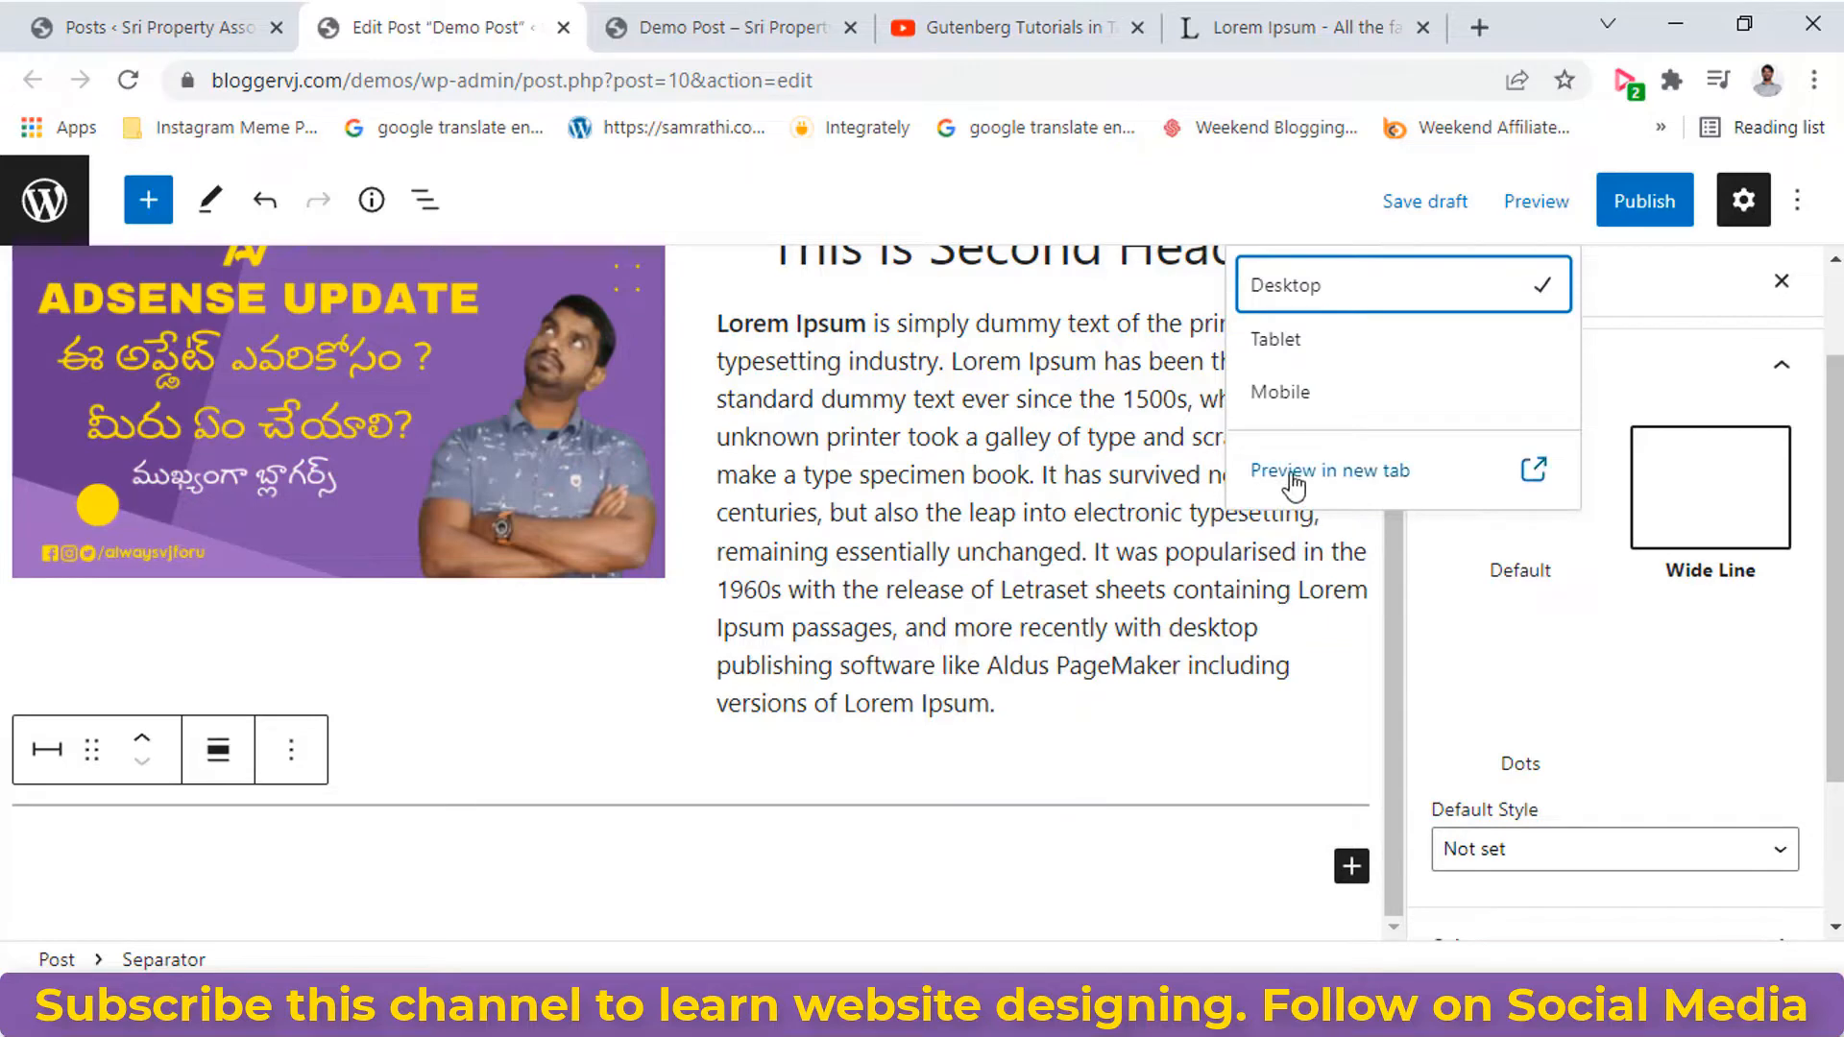
Preview the post in a new tab, check the separator below the columns, and return to the editor.
click(1365, 472)
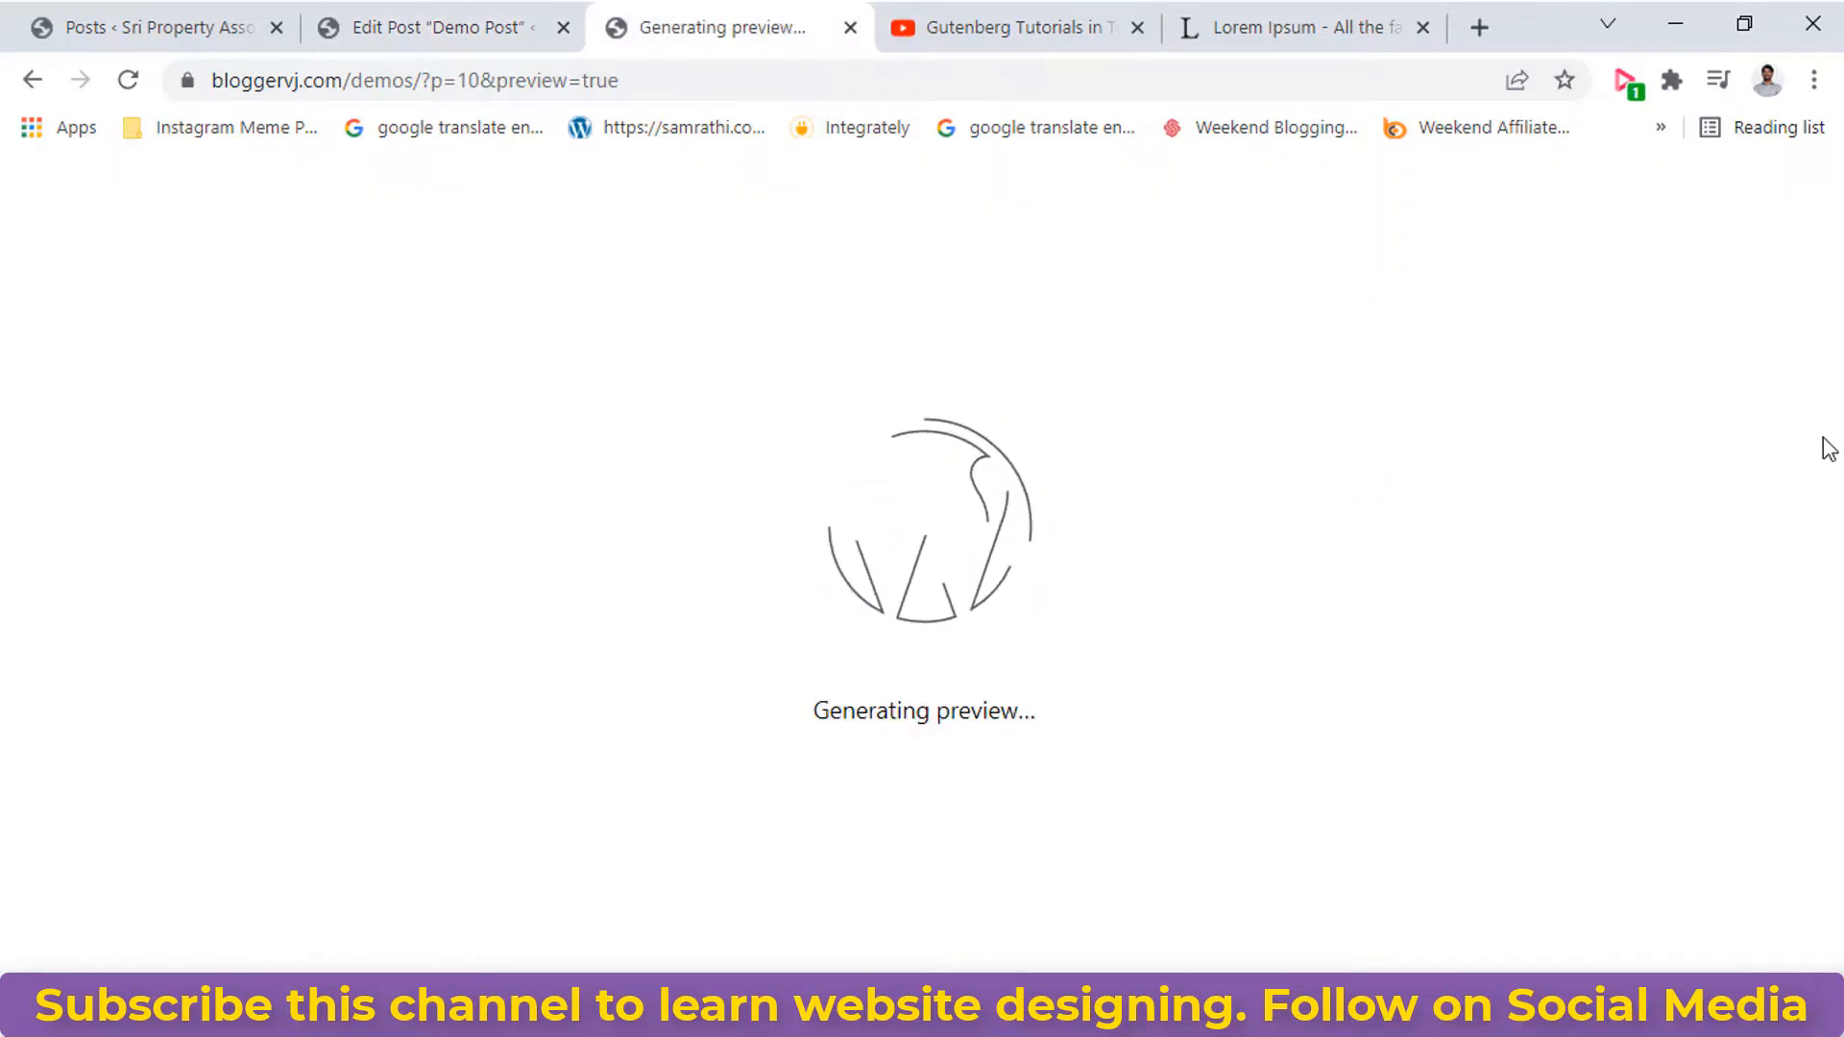
scroll(922, 576, down, 5)
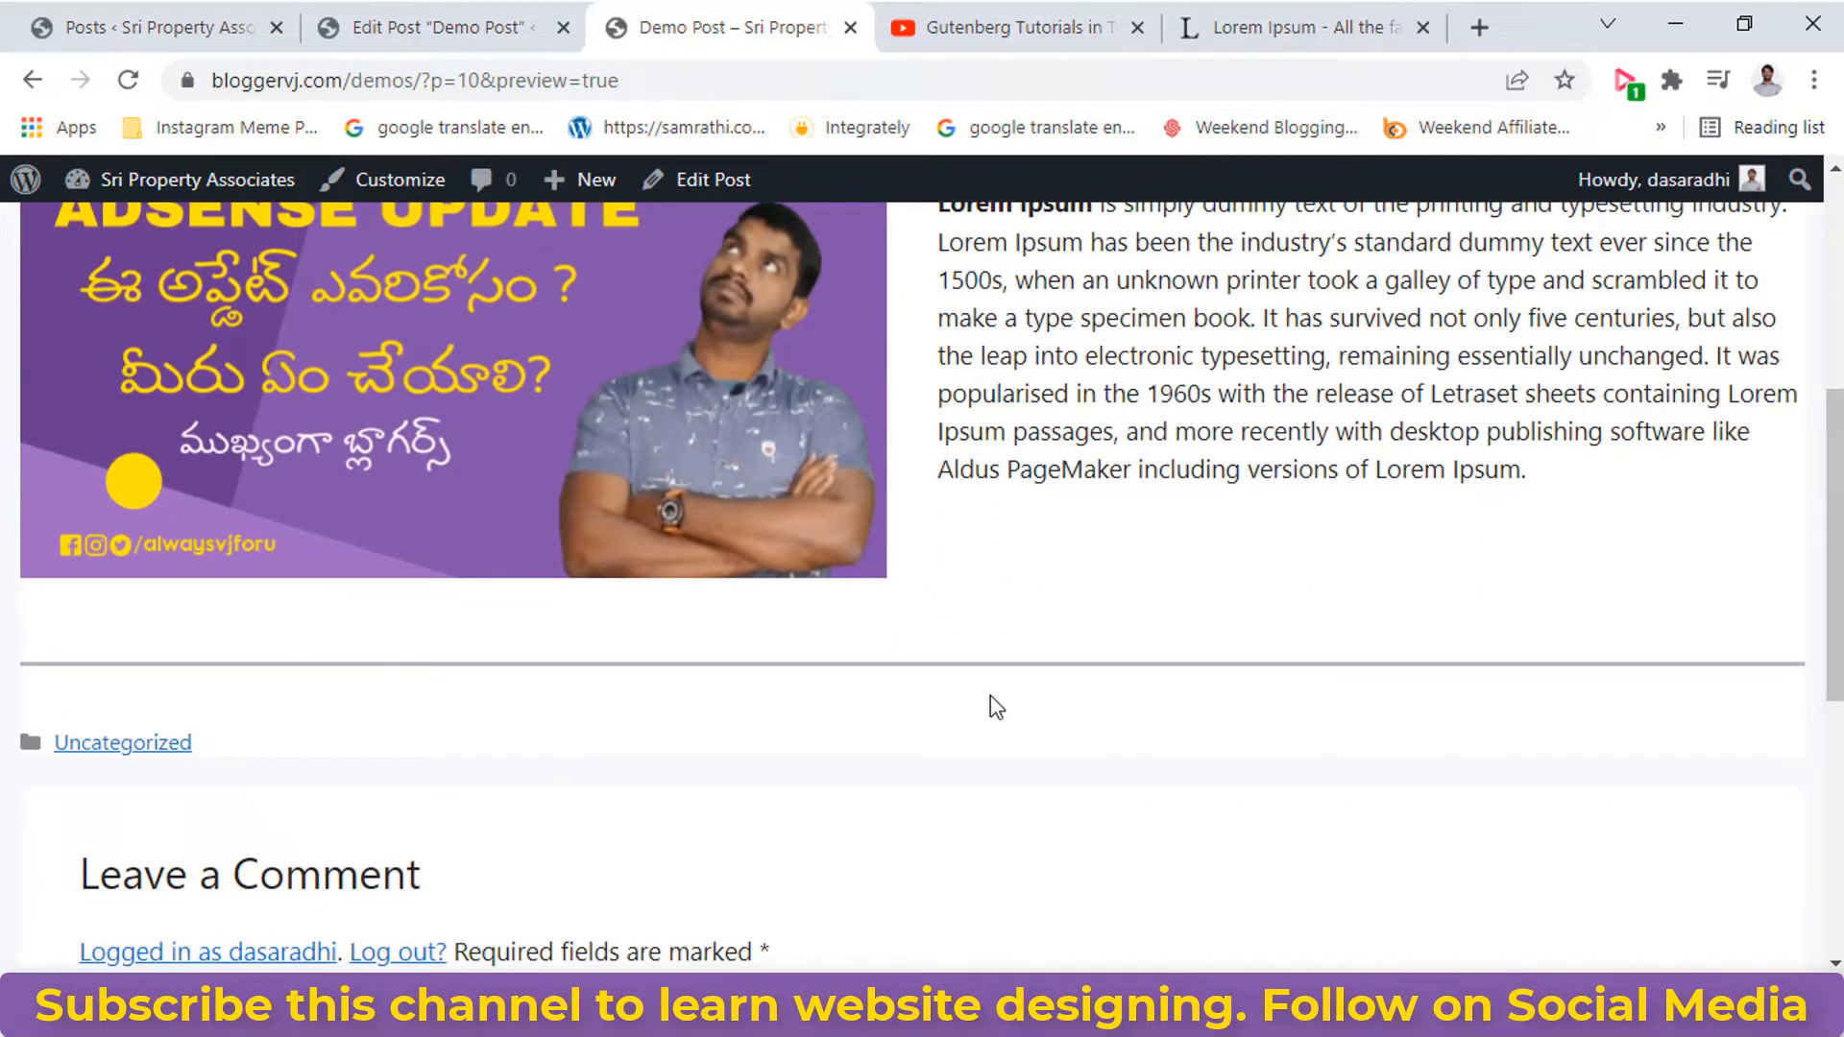
click(475, 4)
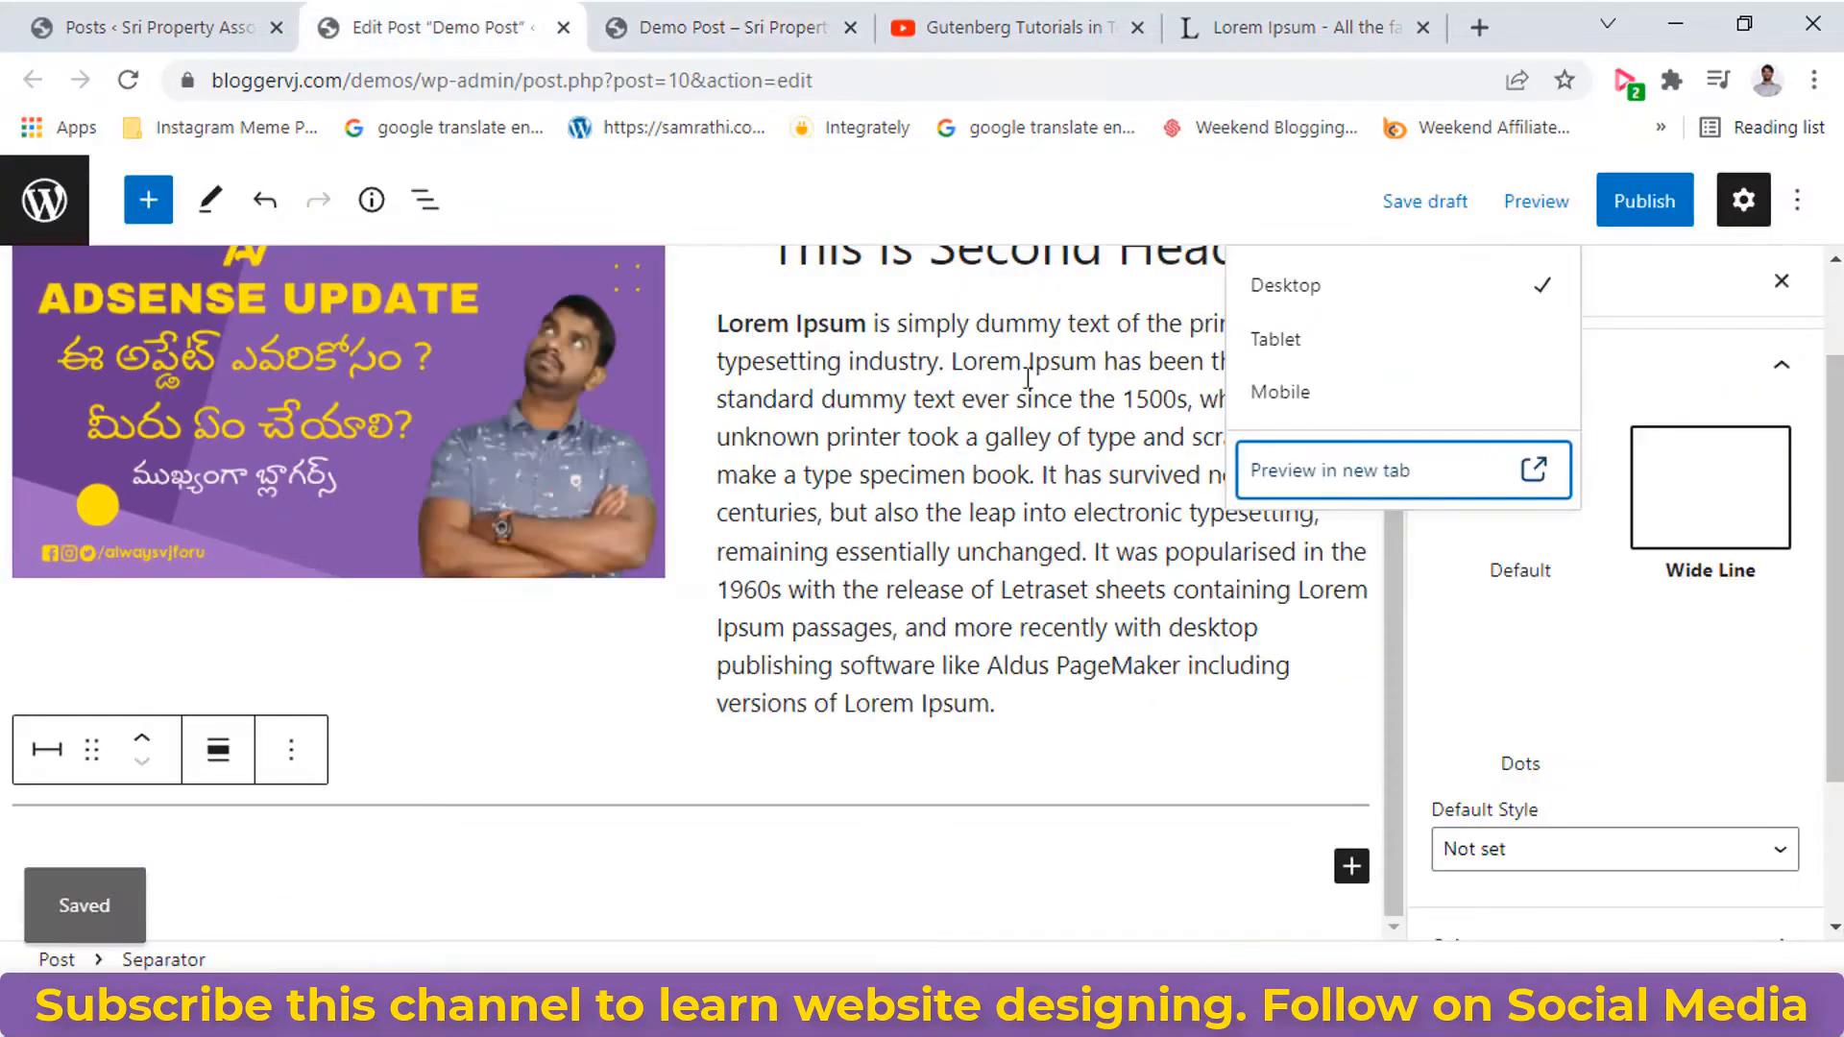
Try Default as the separator's default style, and restore the setting to Not set.
click(1756, 863)
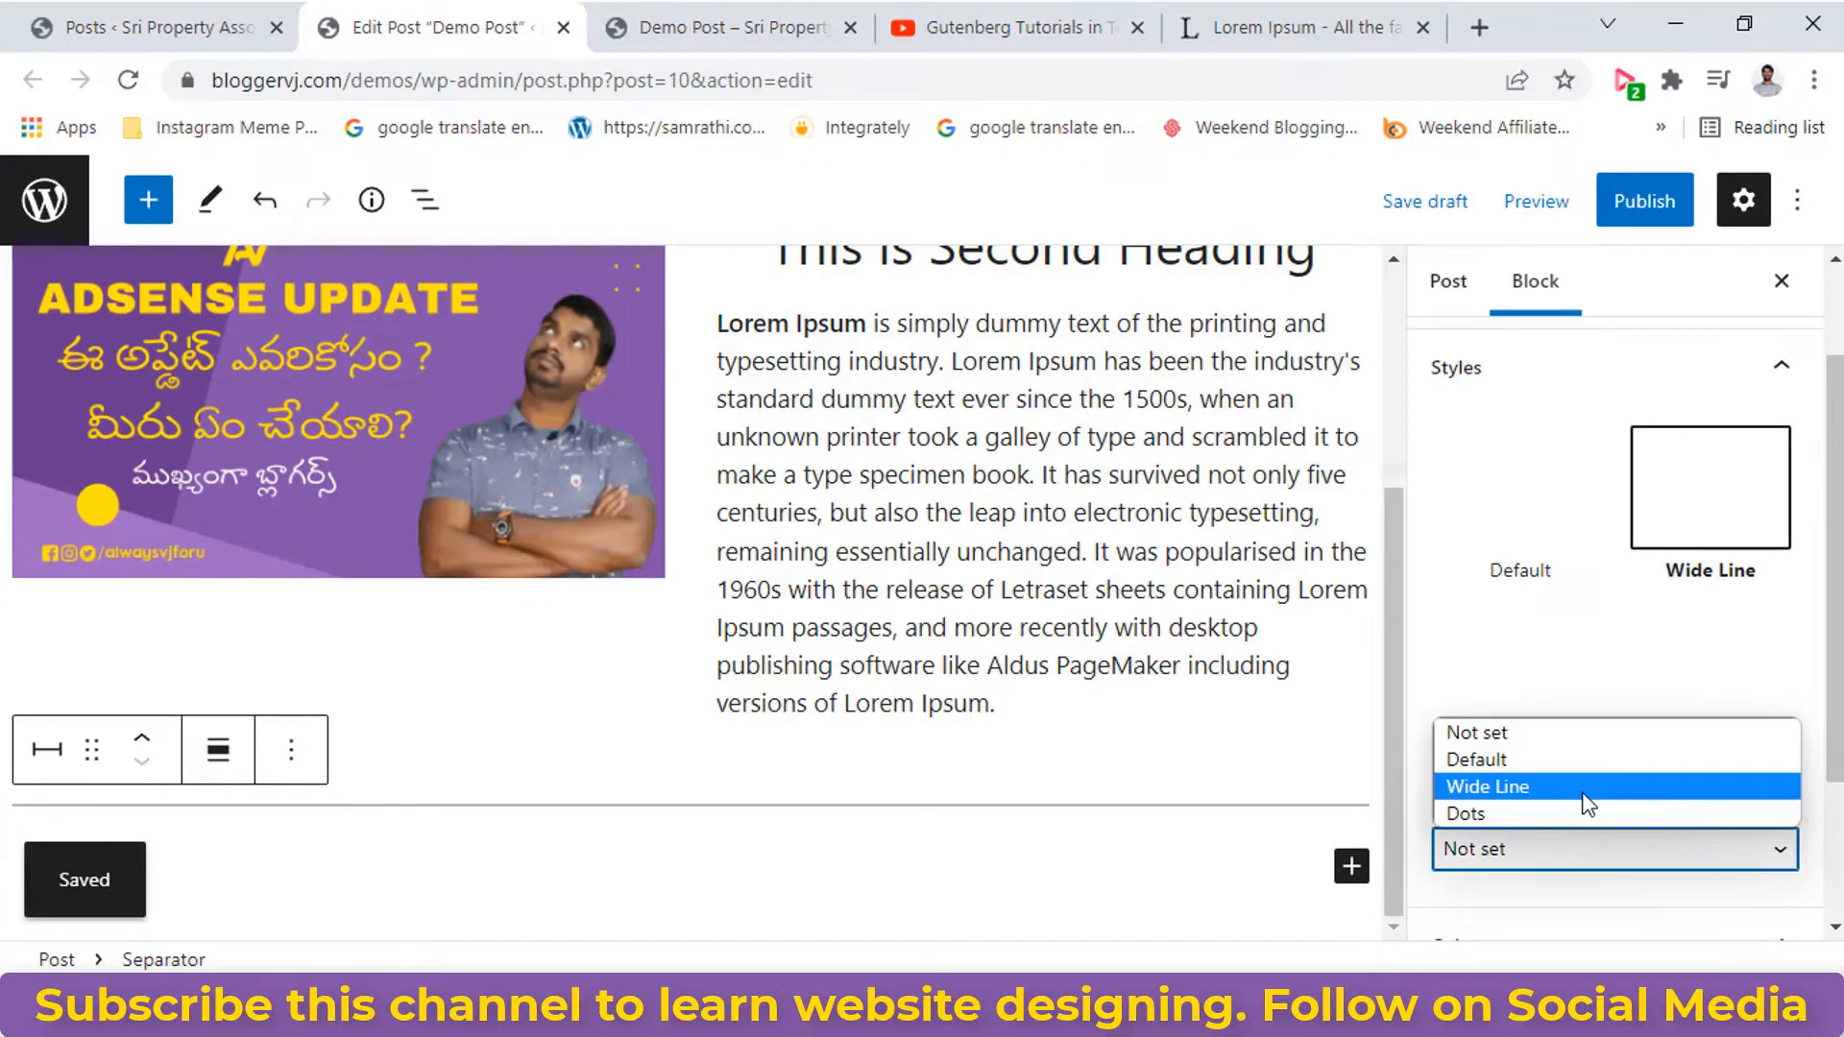
click(1562, 760)
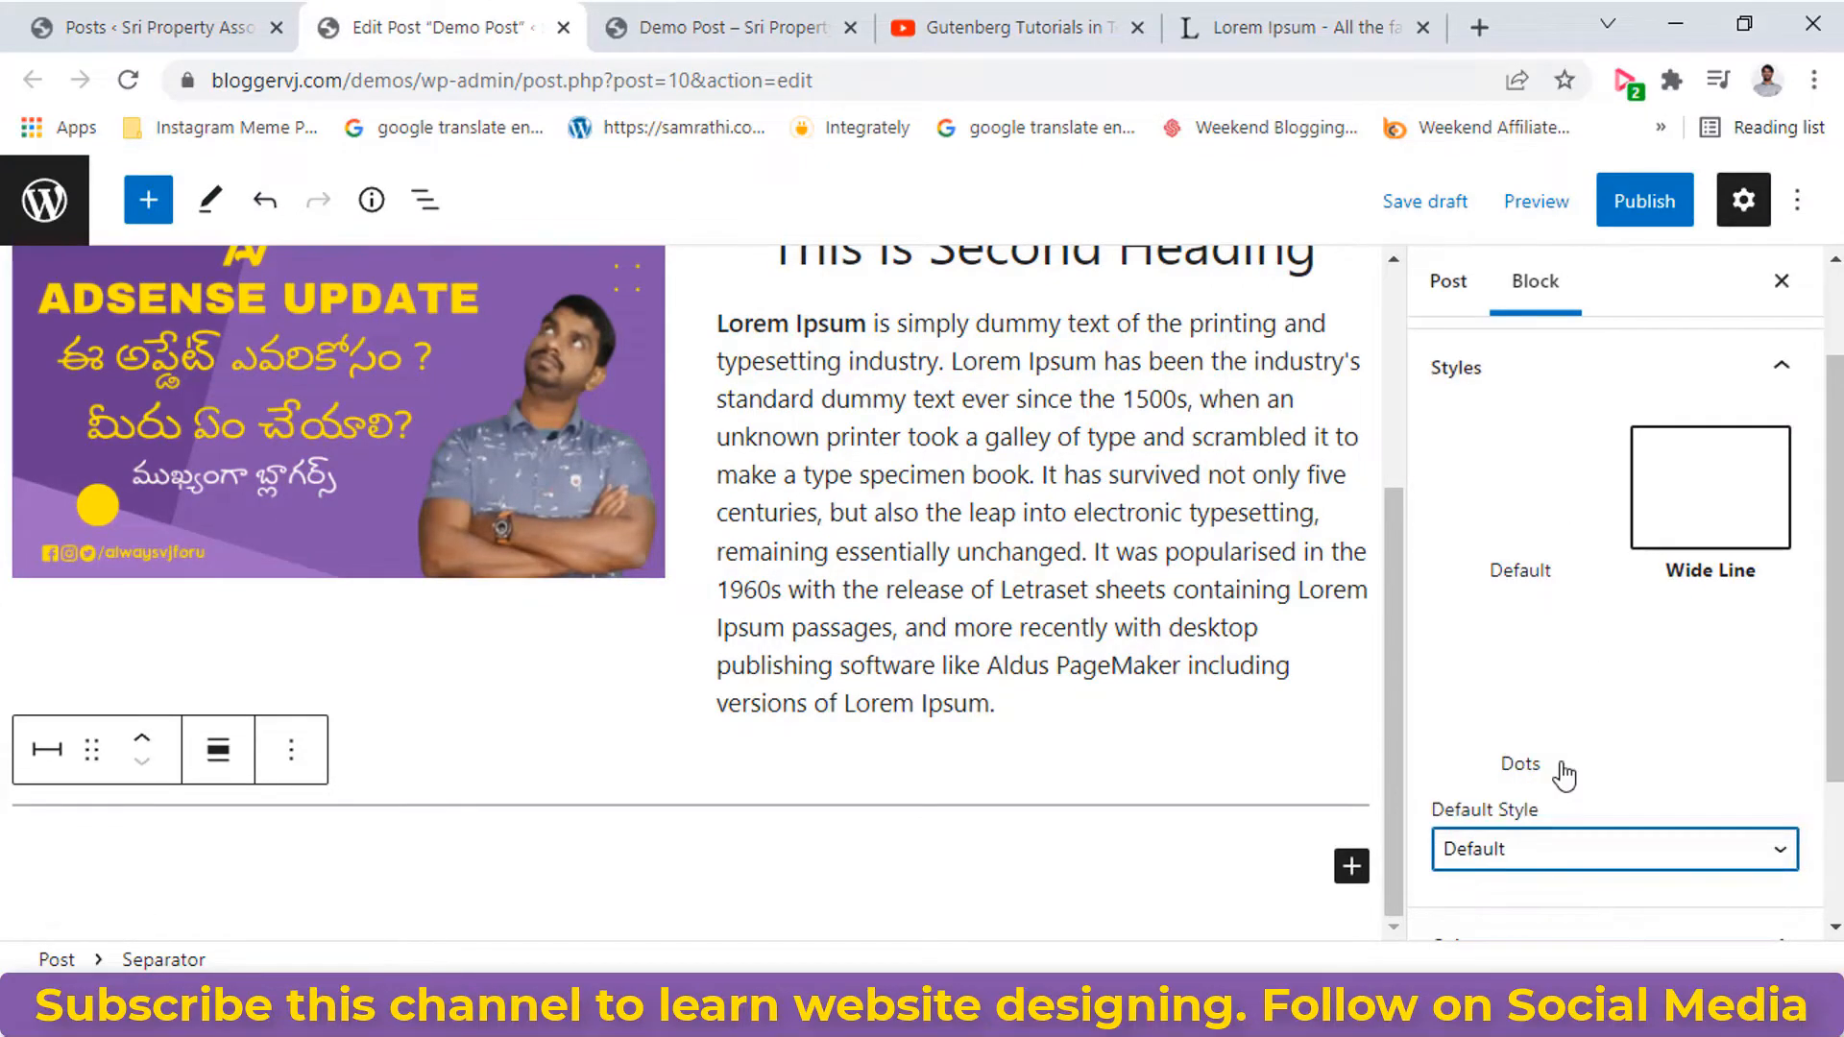
click(1563, 846)
click(1499, 720)
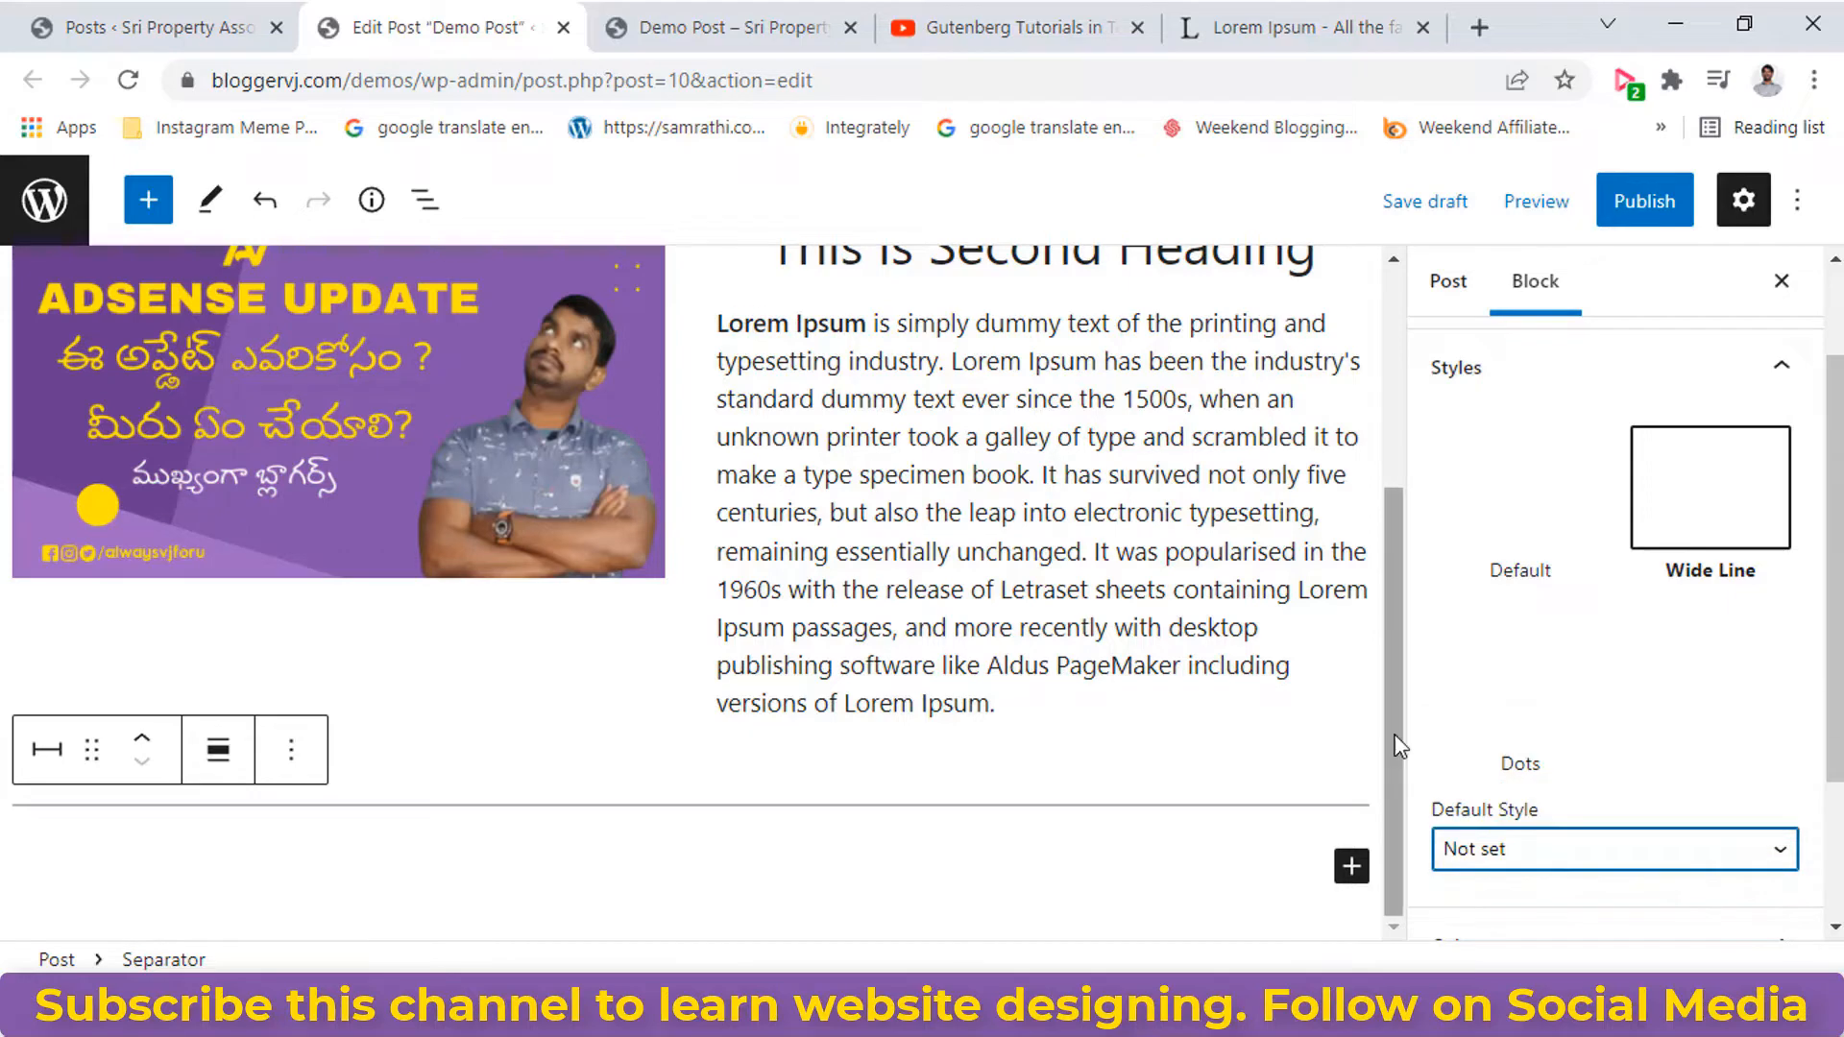
Preview the post in a new tab again to check the wide separator line, and return to the editor.
click(1539, 200)
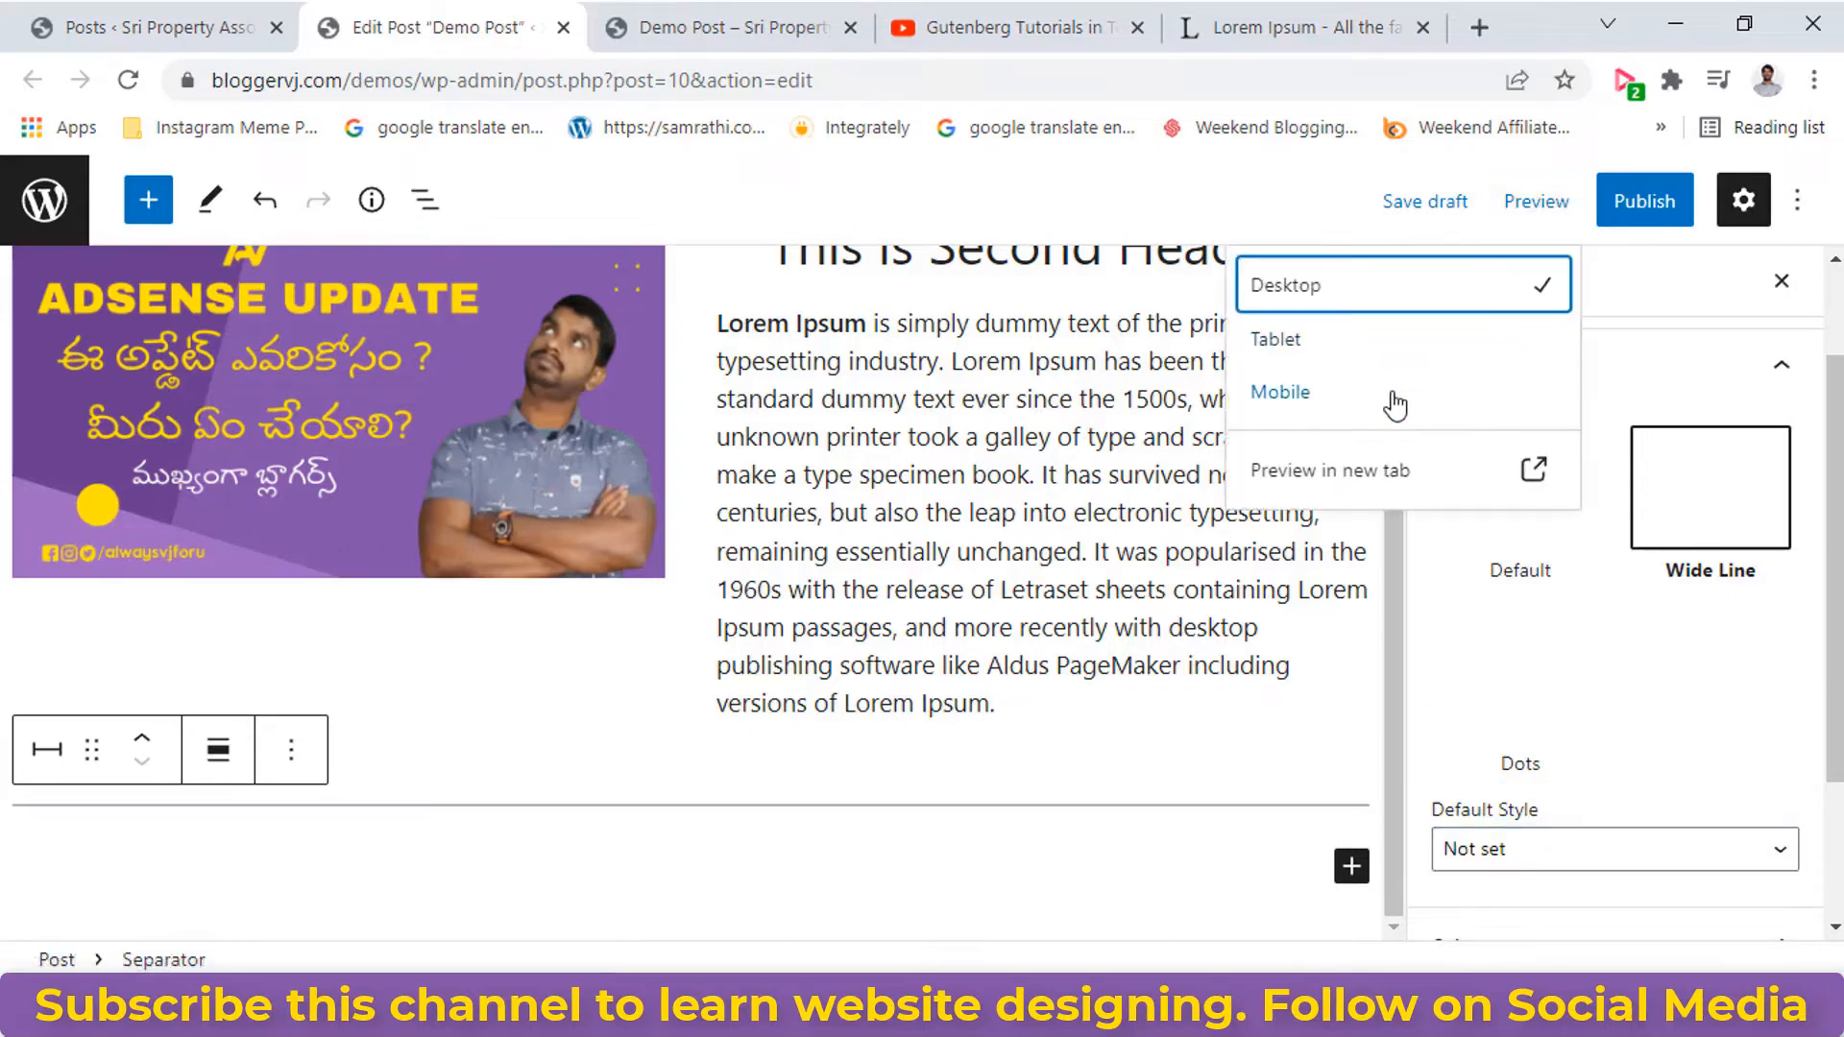
click(1408, 498)
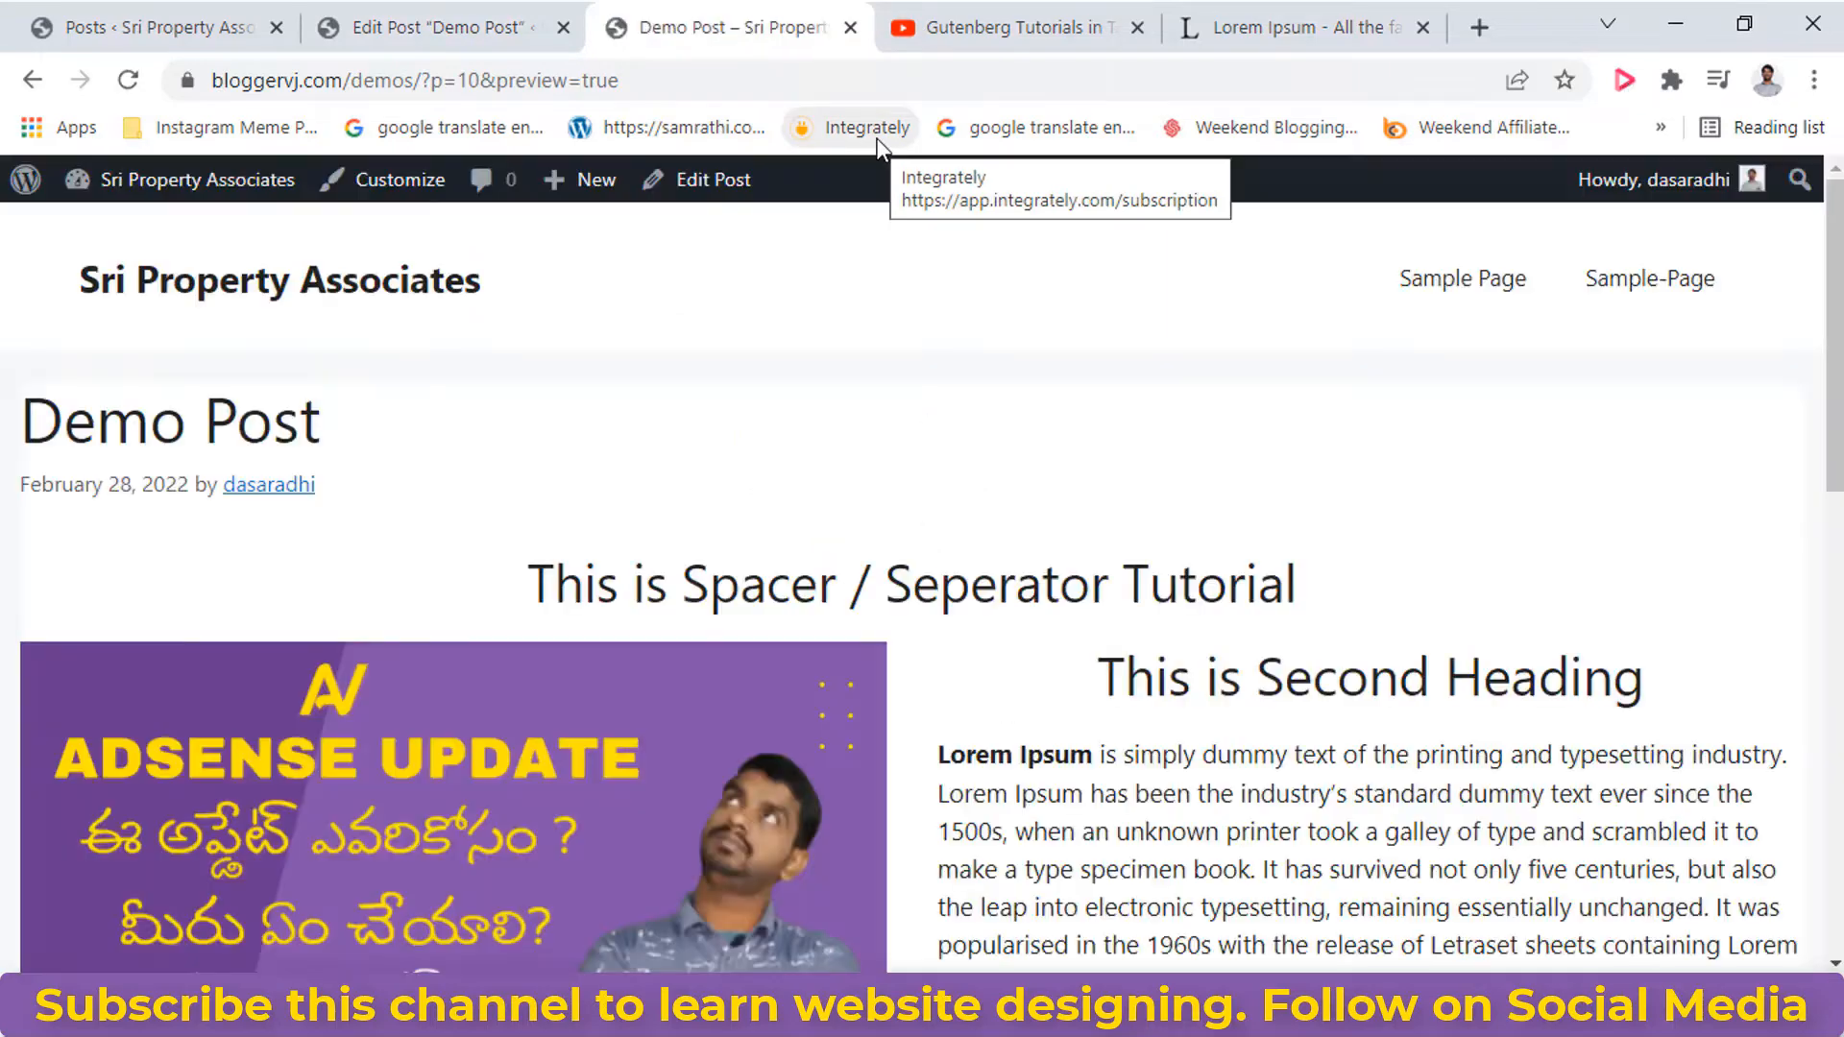
scroll(1450, 355, down, 8)
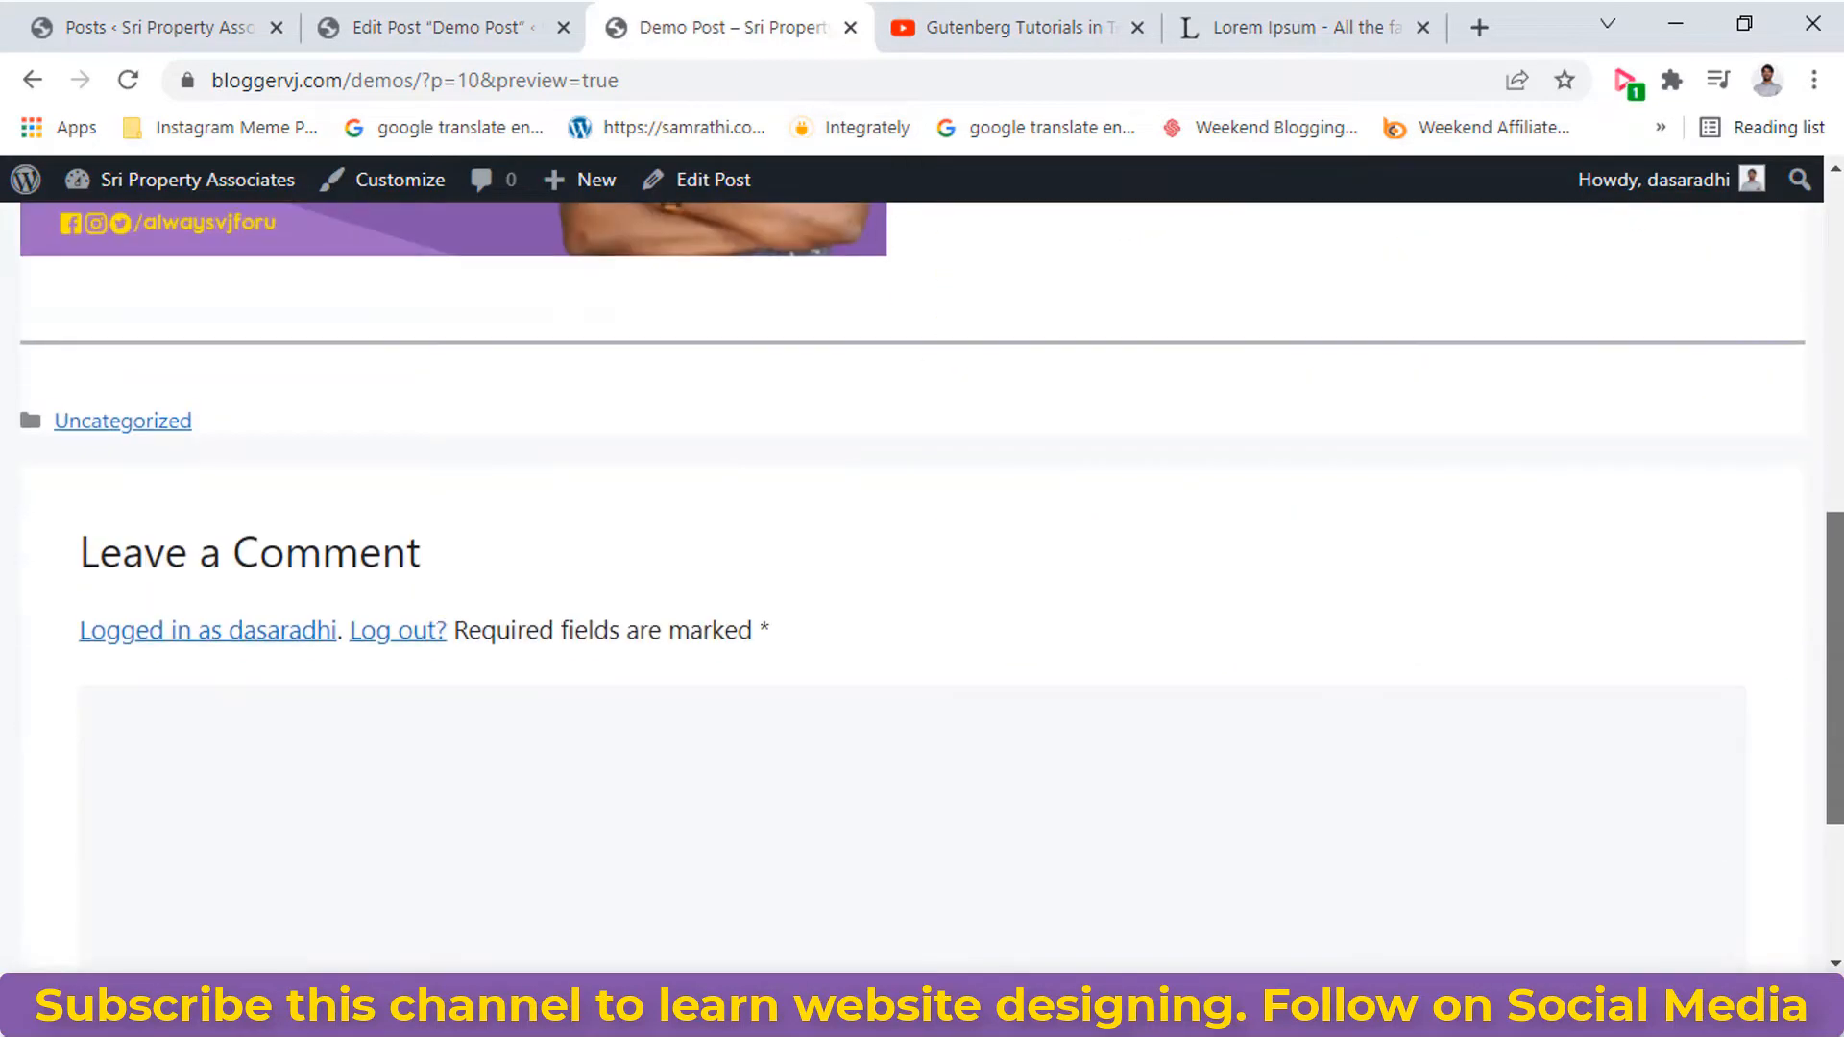
scroll(1451, 356, up, 4)
click(452, 27)
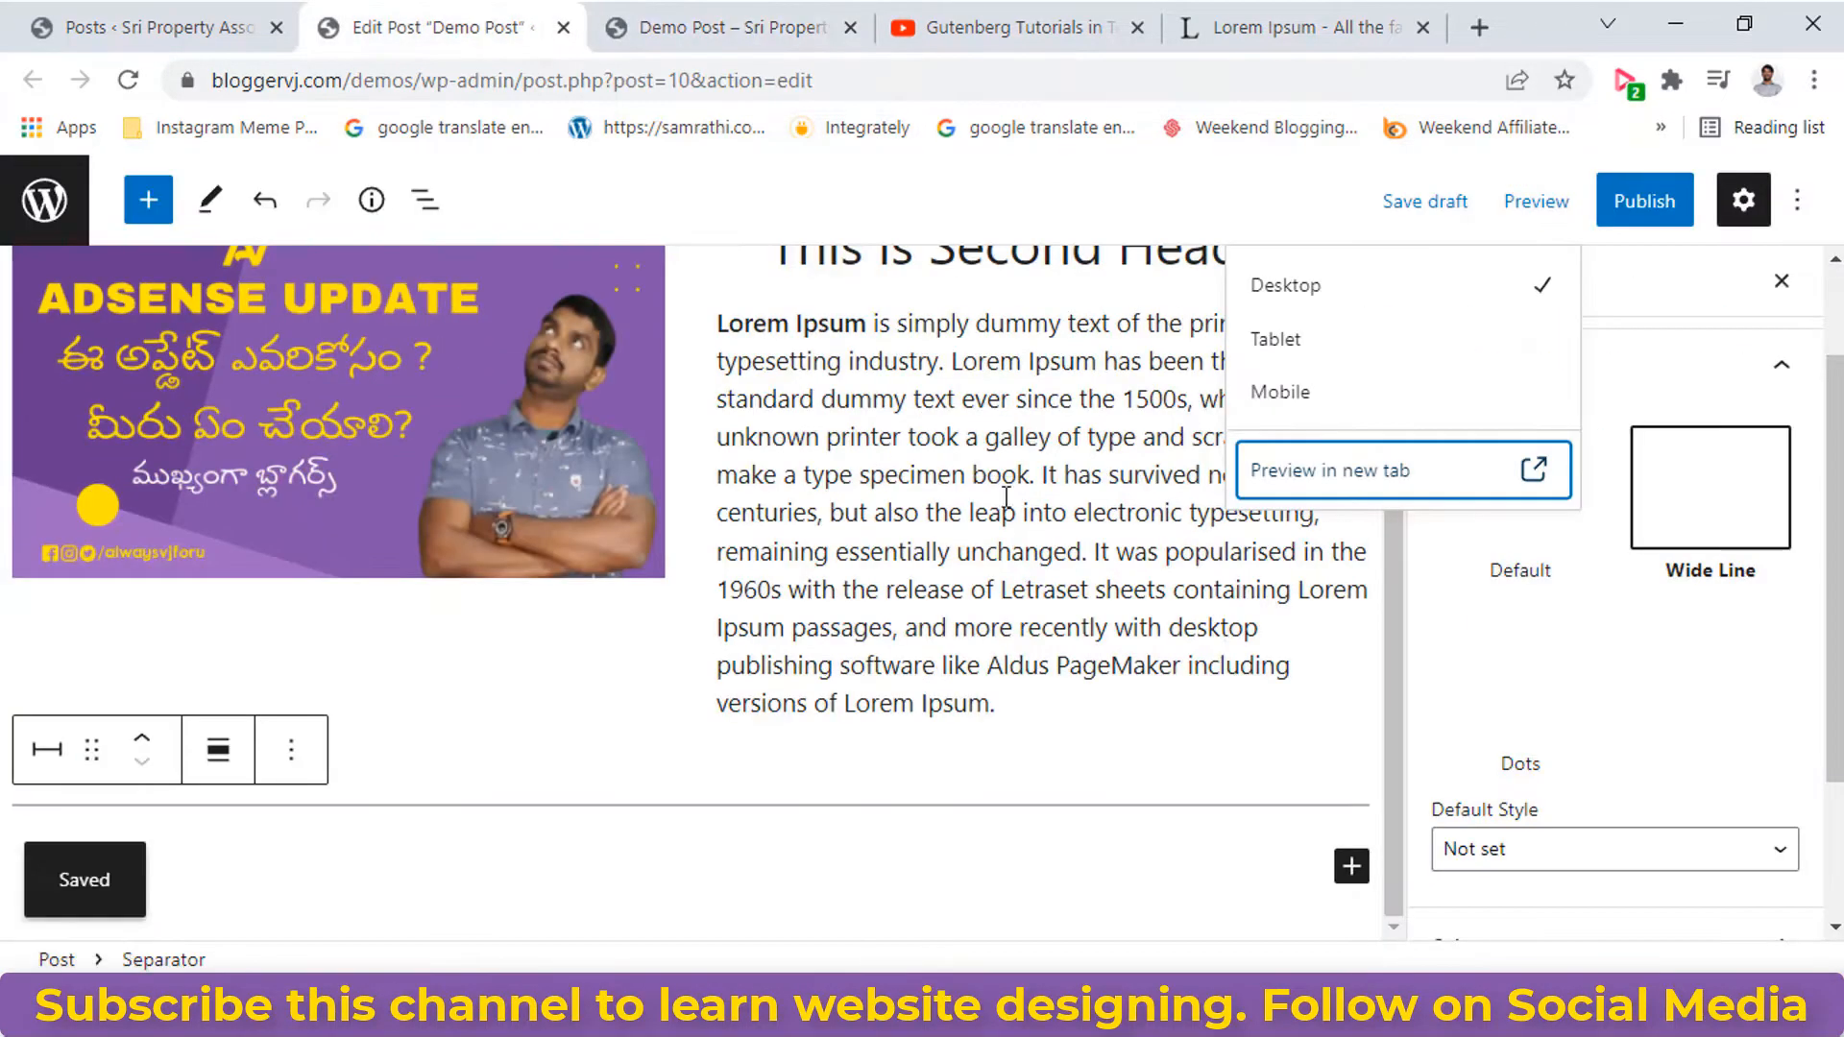
Add a heading block below the separator with the text "This is Spacer Tutorials".
click(1378, 759)
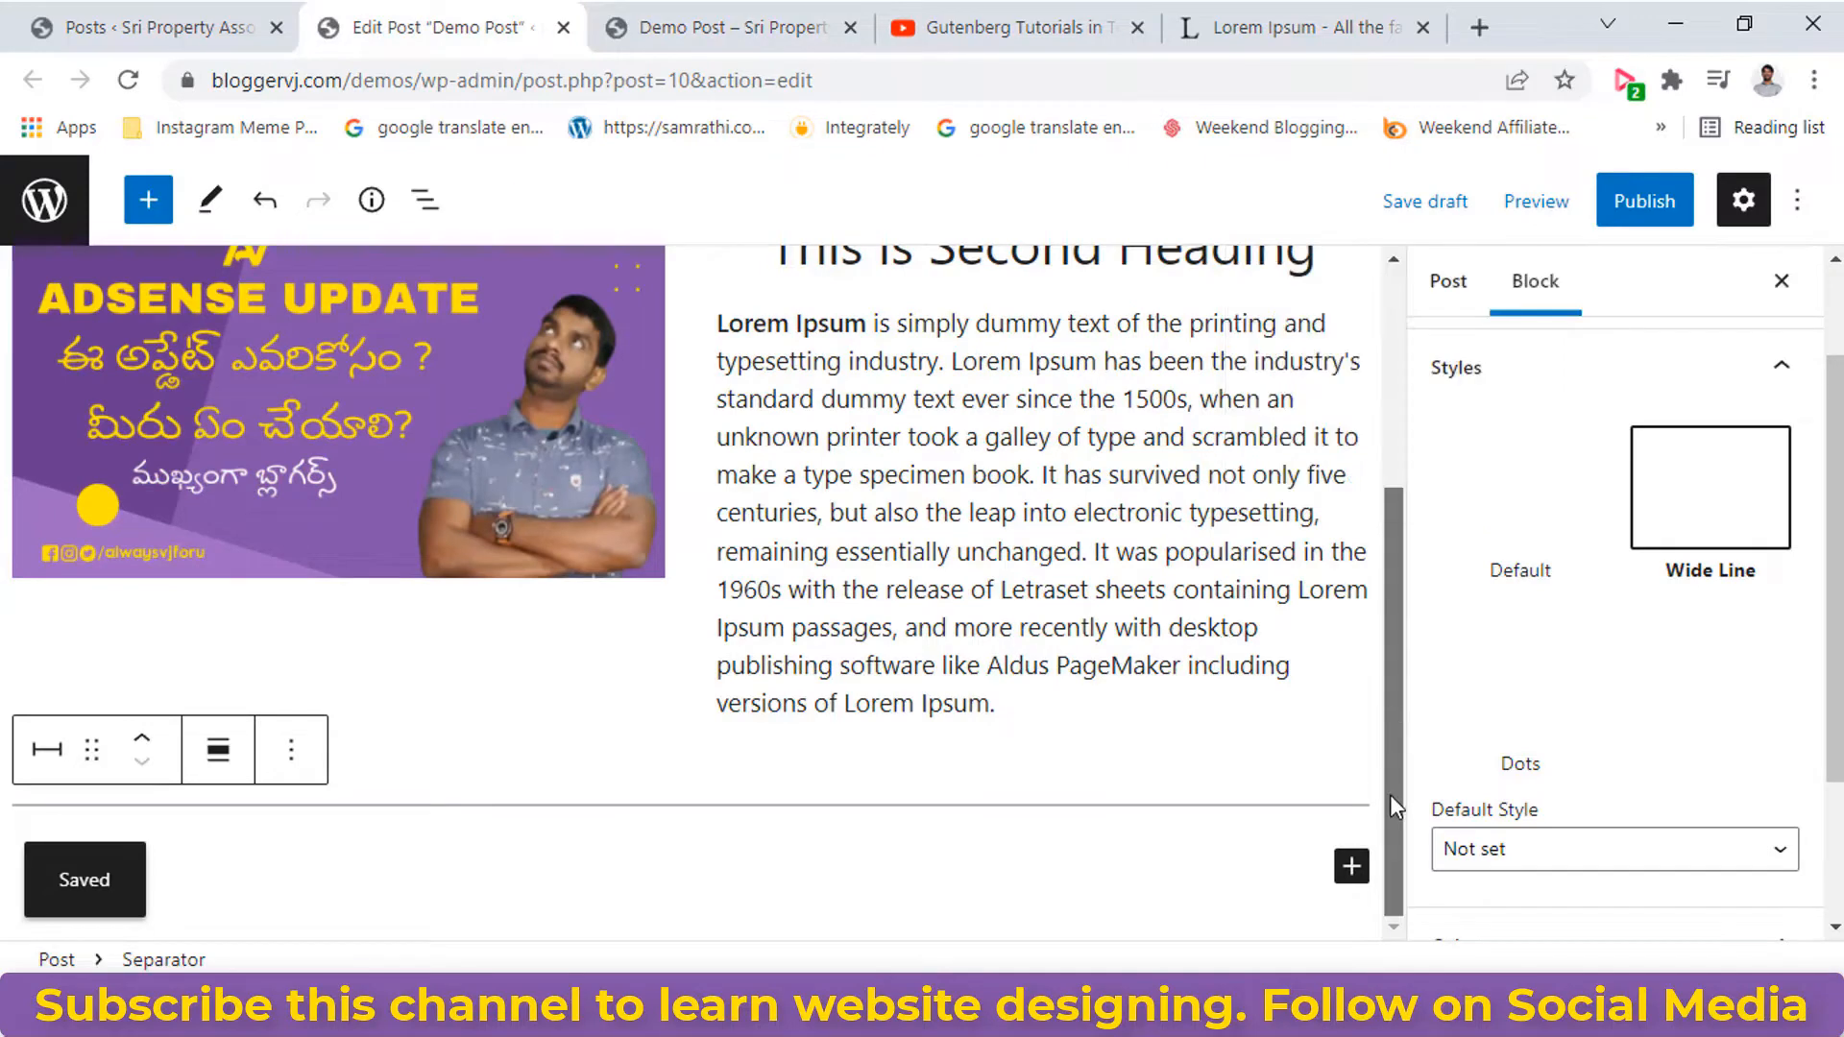
click(1287, 793)
click(617, 865)
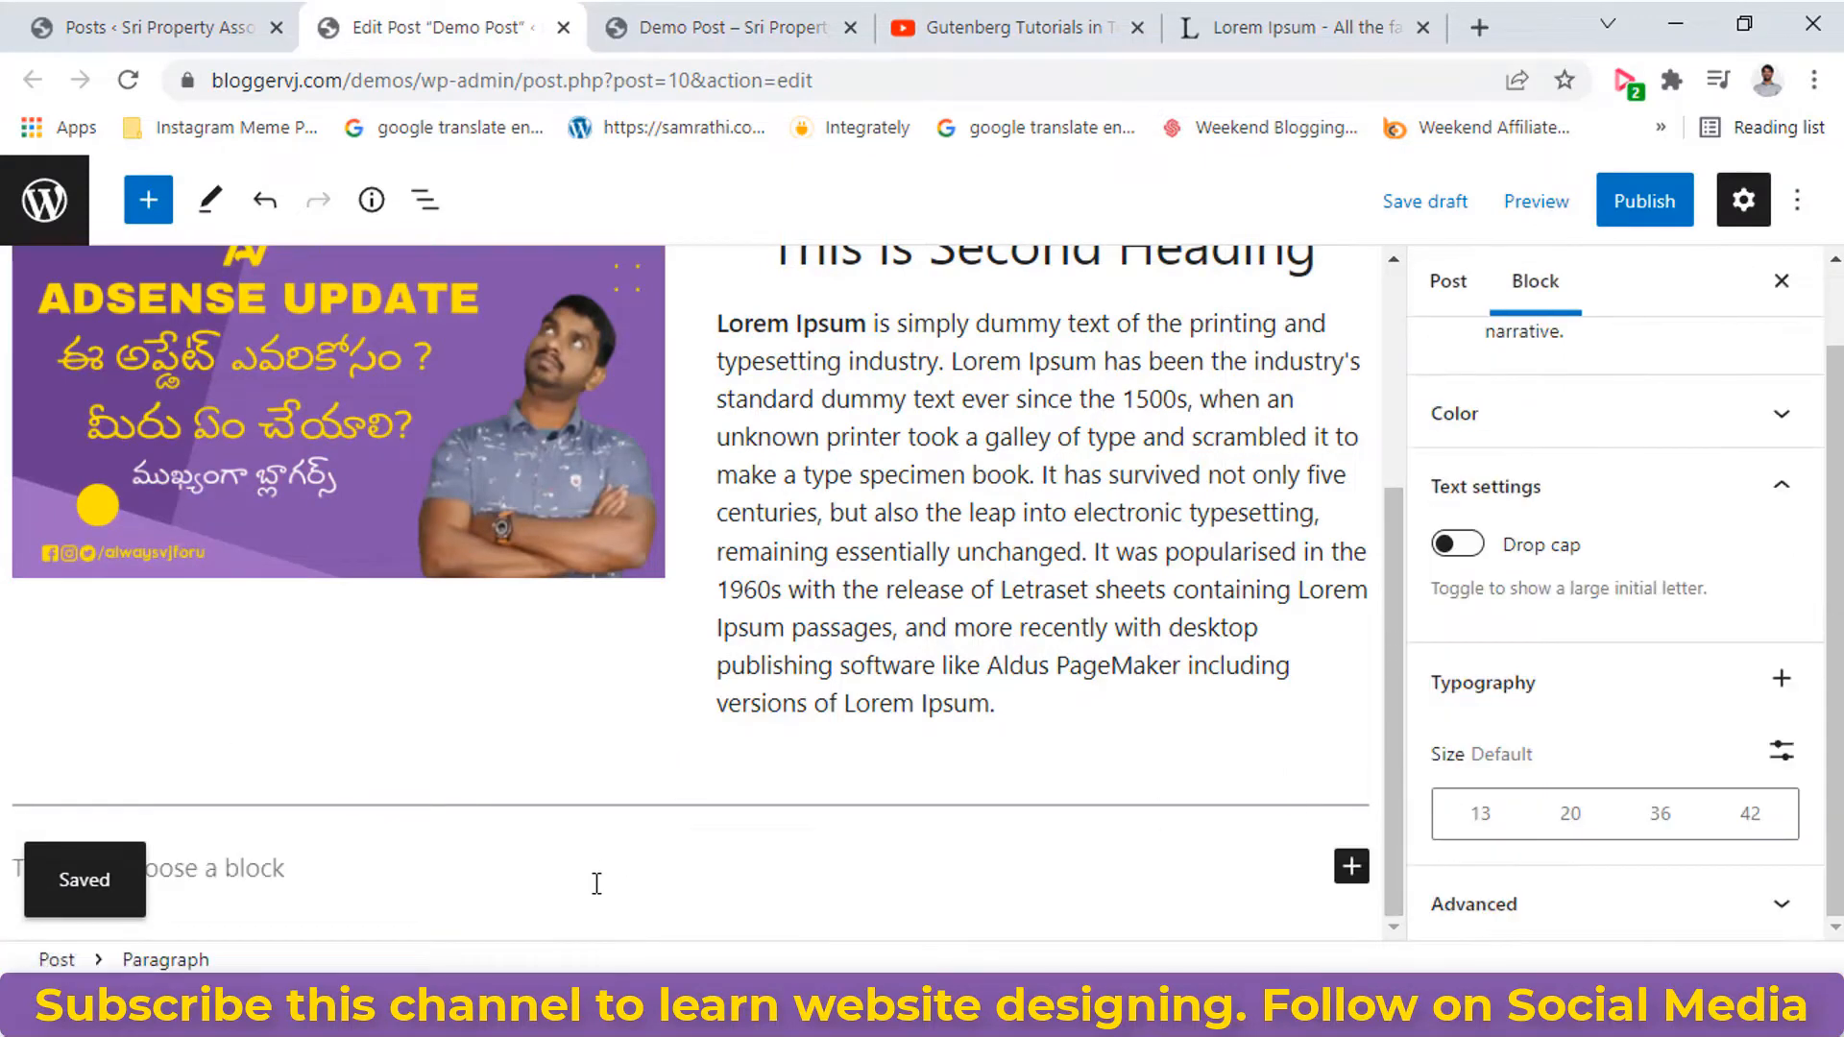
text(/head)
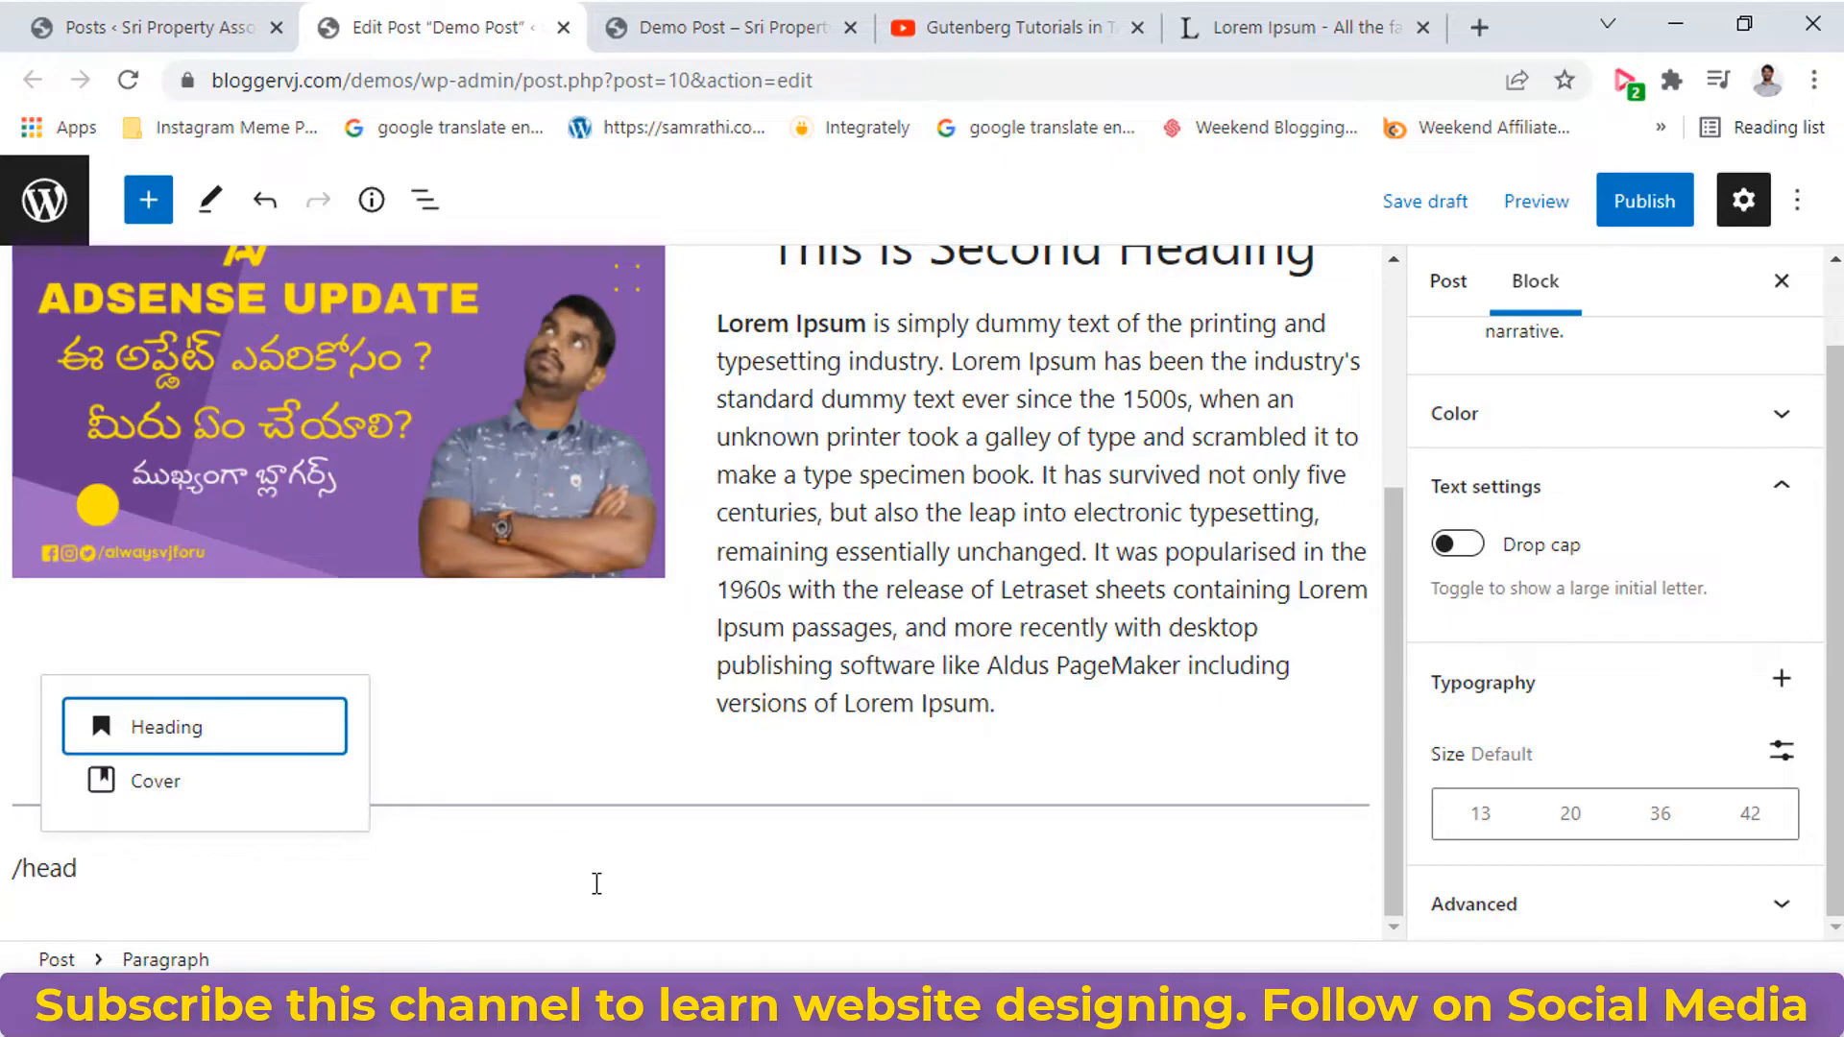
key(Return)
text(This is )
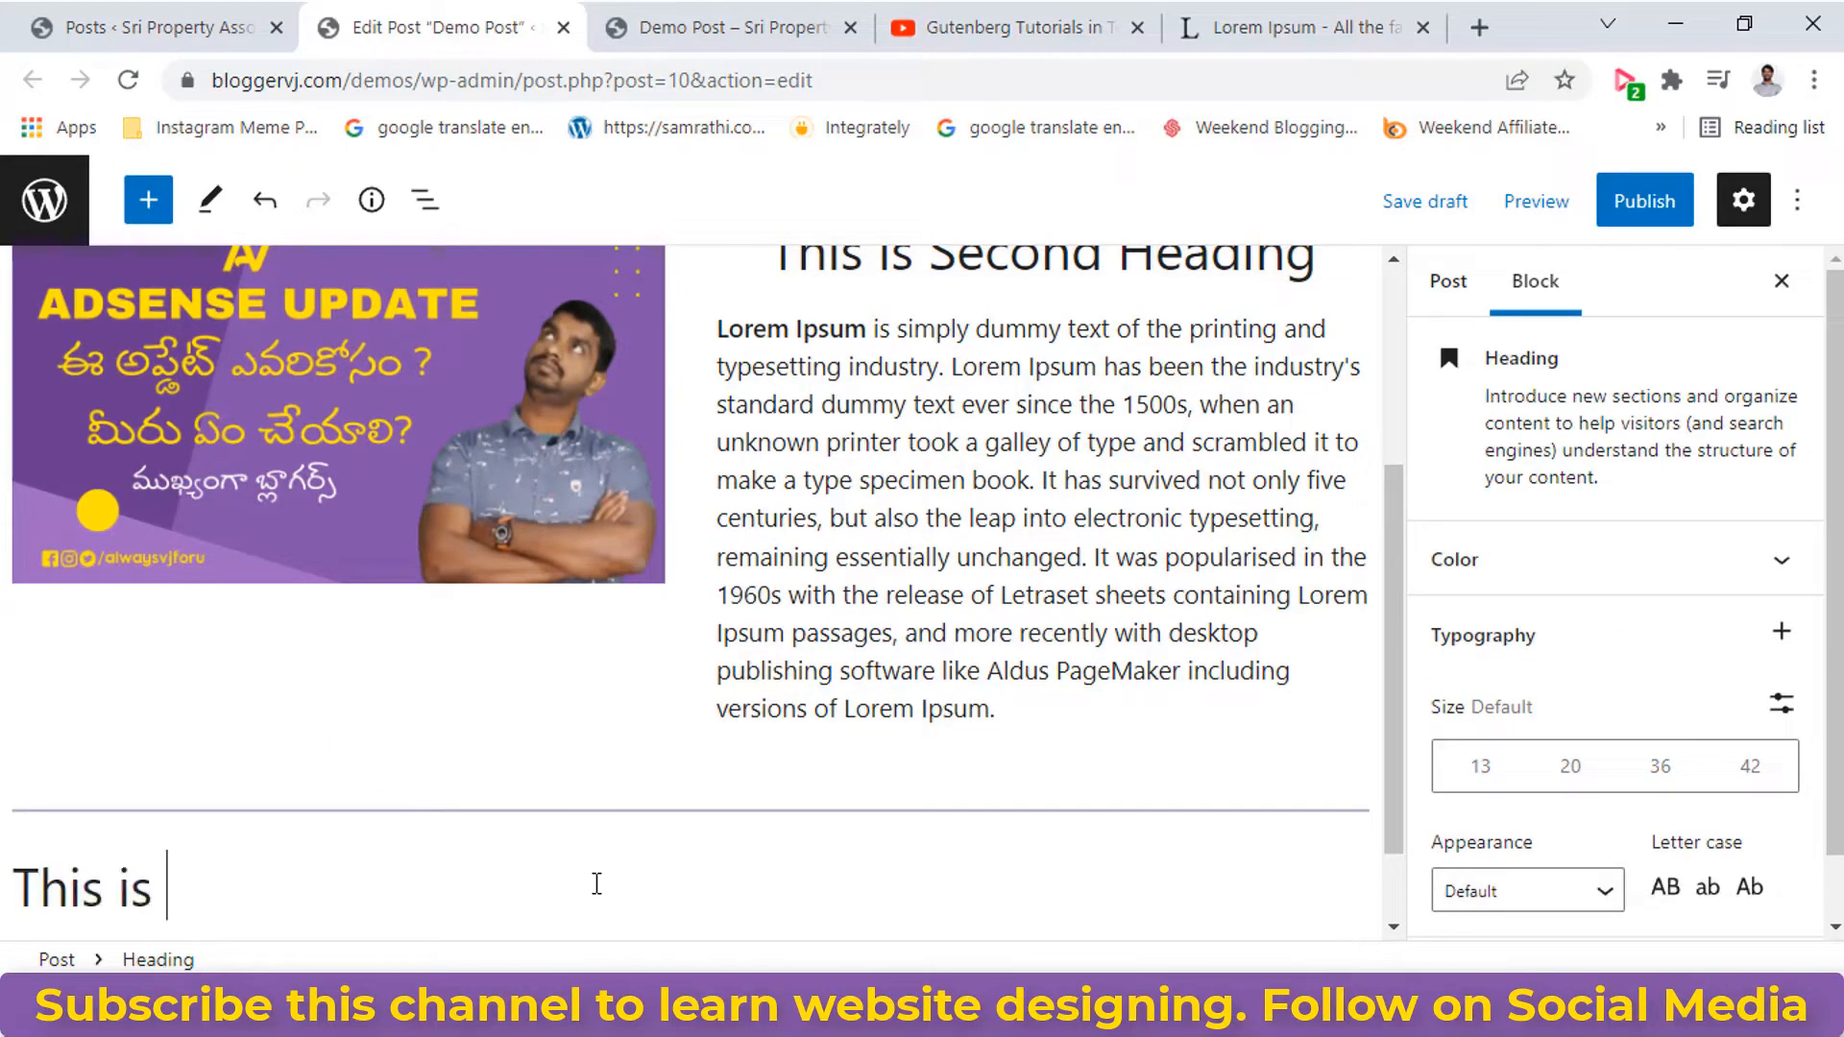
text(Spacxe)
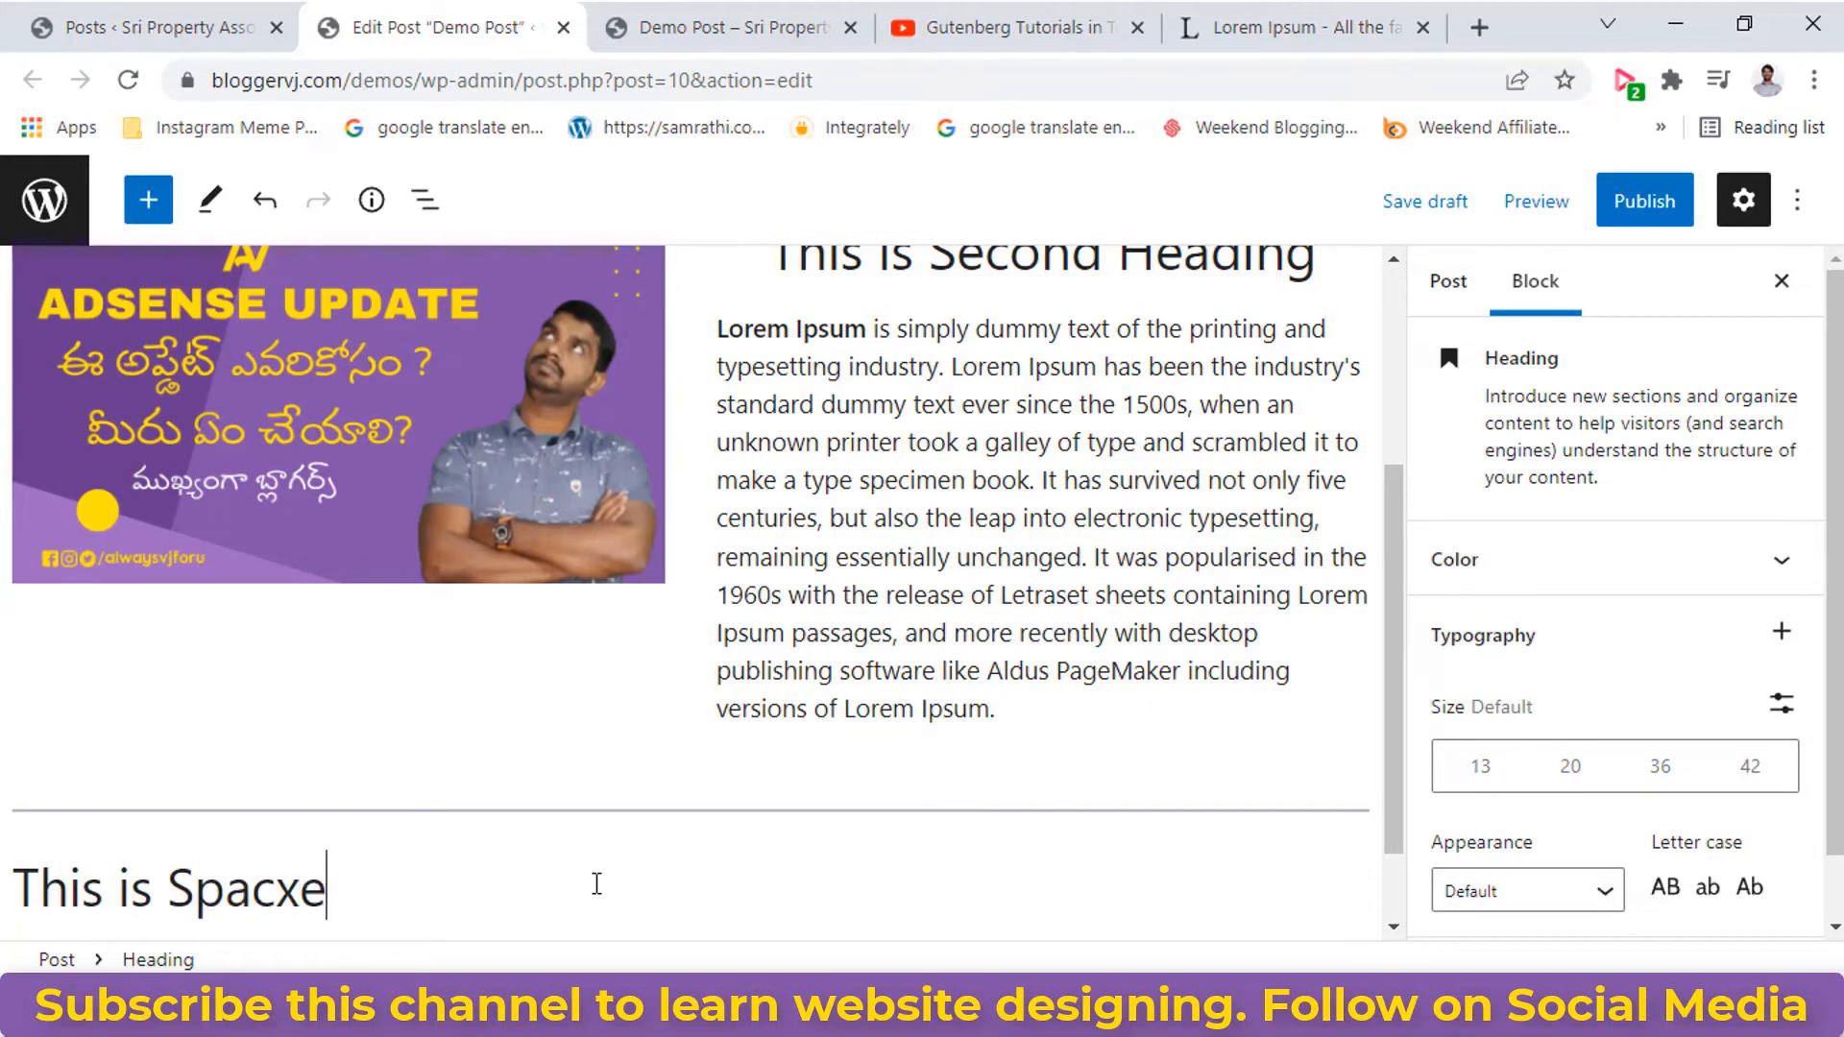
key(BackSpace)
key(BackSpace)
text(er Tuto)
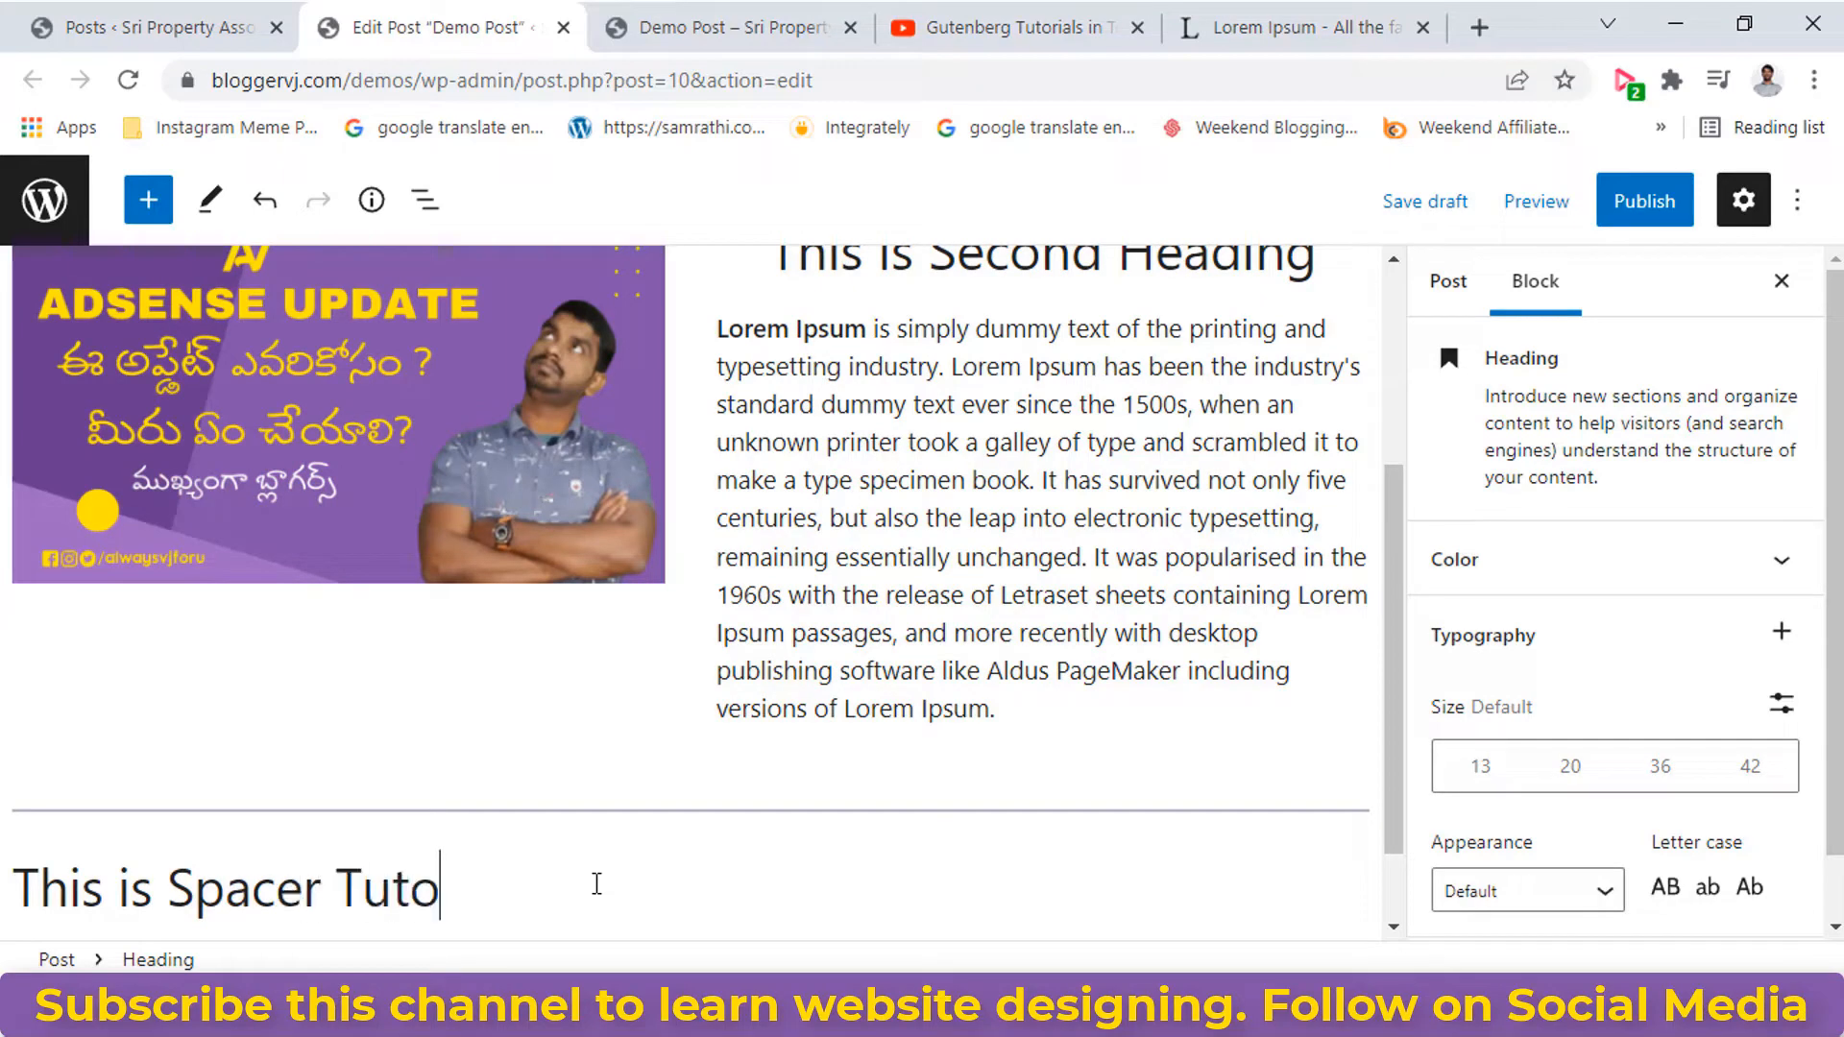
text(rials)
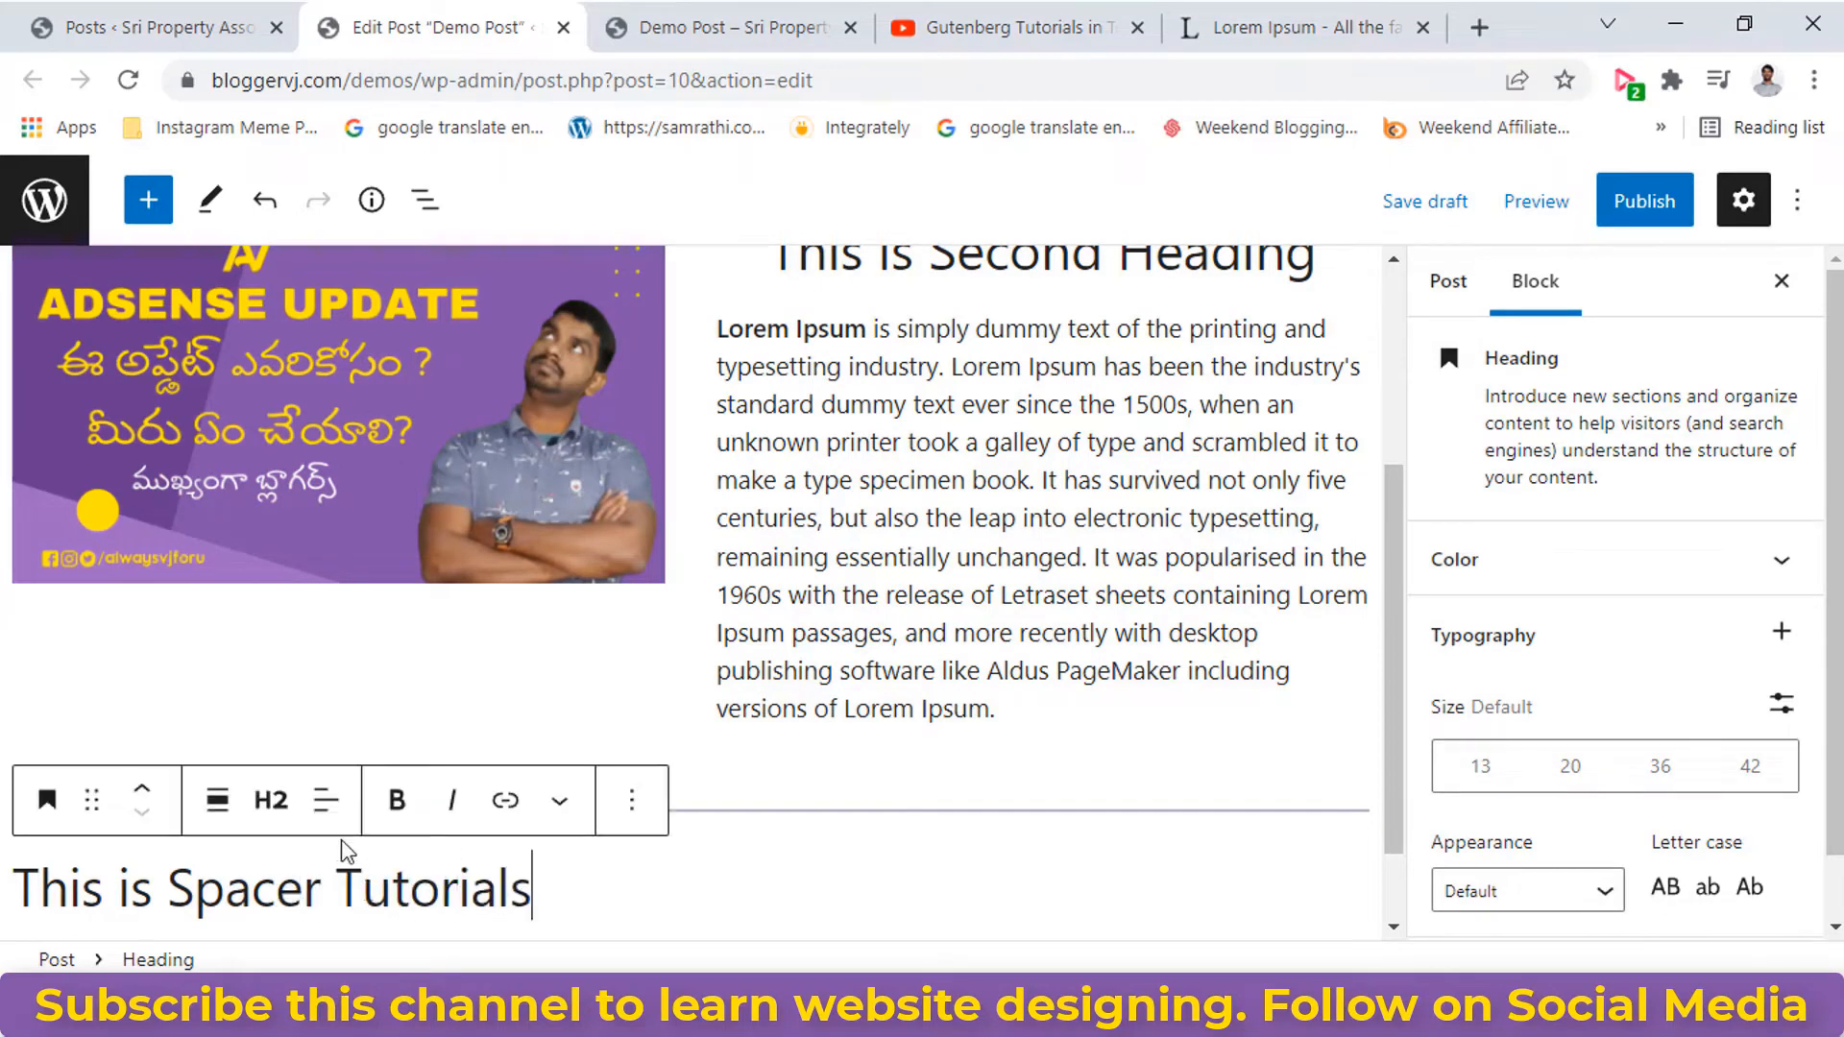
Center the "This is Spacer Tutorials" heading and set its level to H1.
click(327, 802)
click(396, 661)
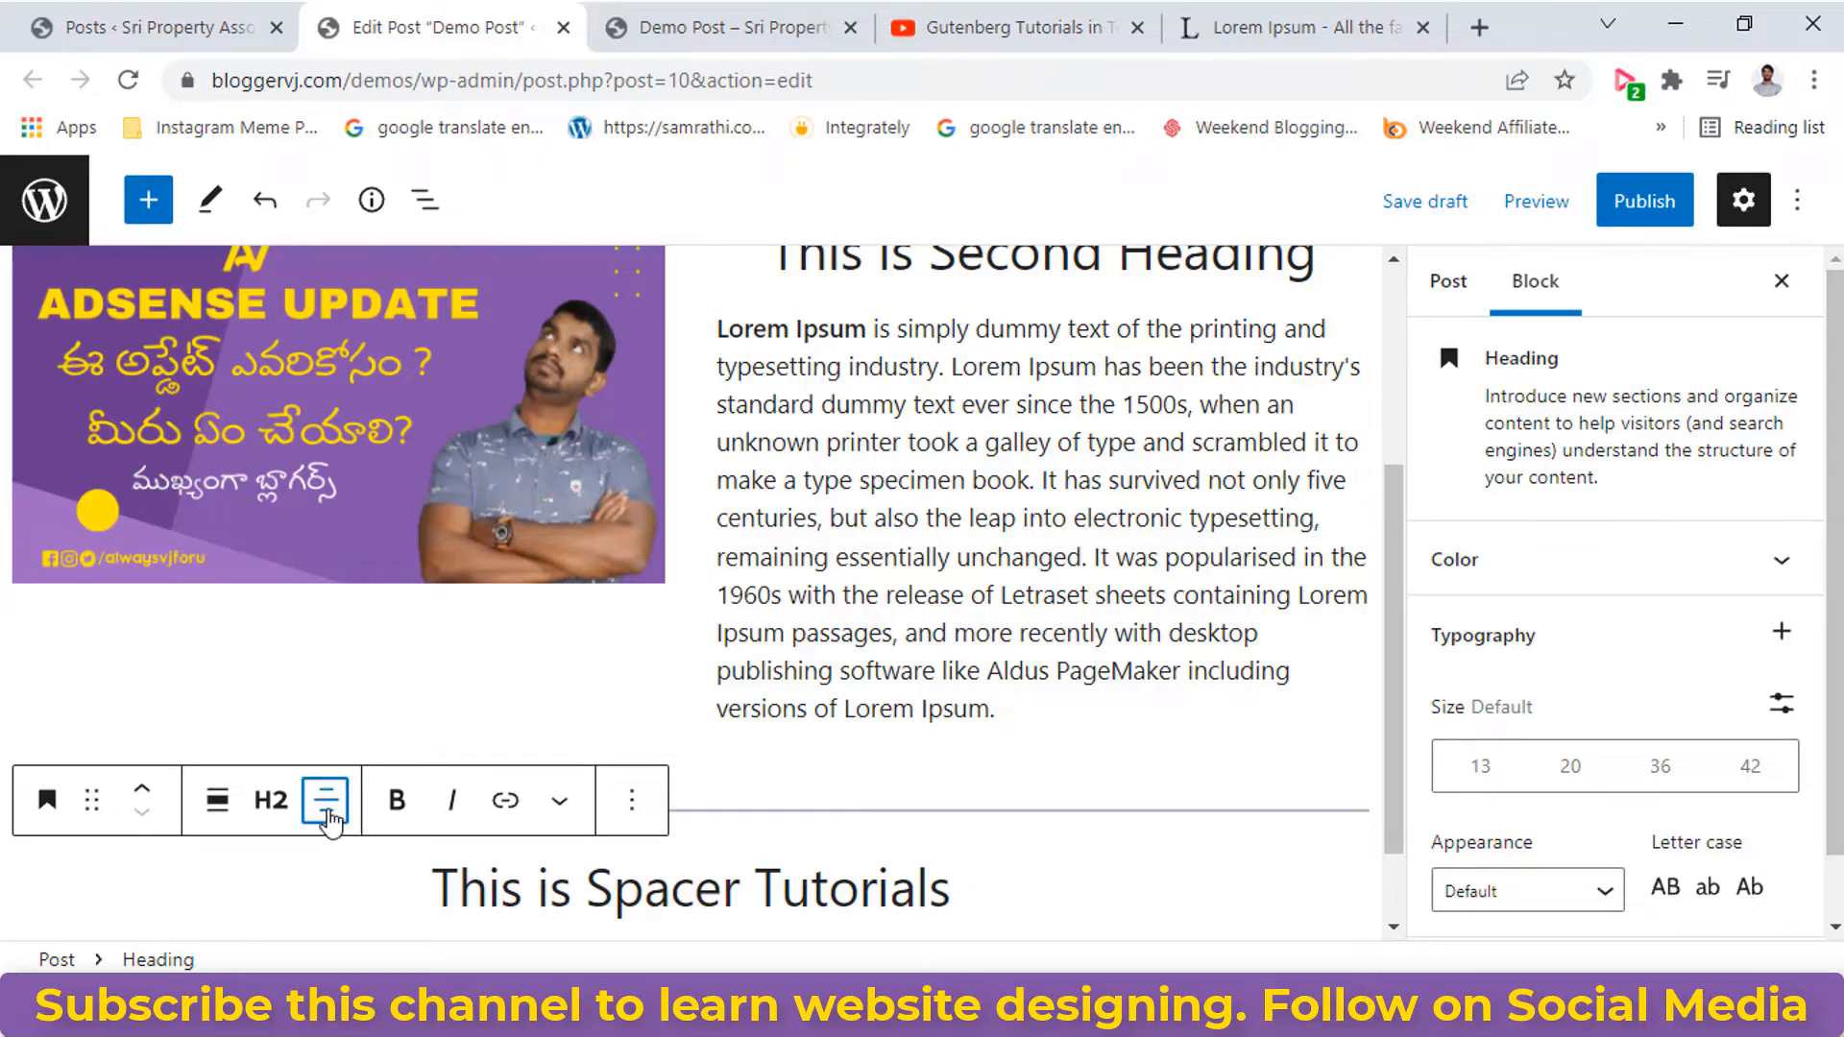
click(271, 801)
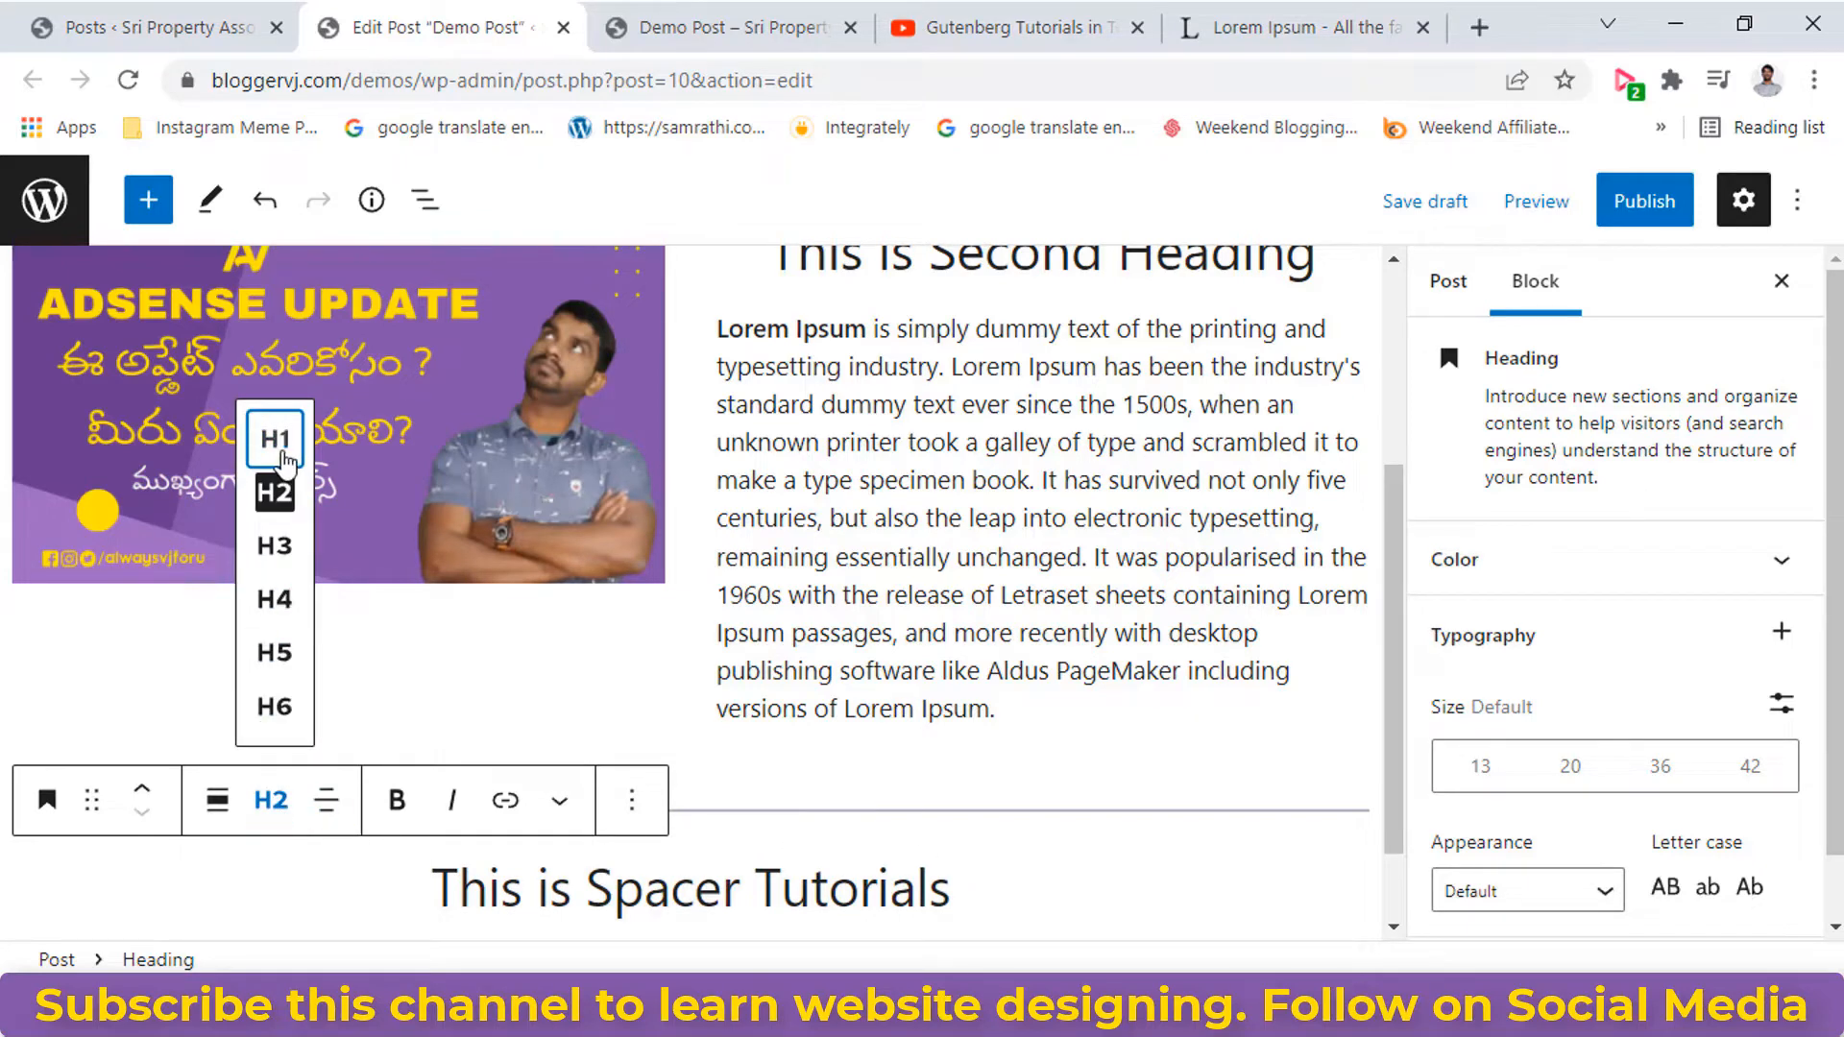
click(276, 440)
Preview the post in a new tab, check the spacing between the separator and the heading below it, and return to the editor.
click(1537, 204)
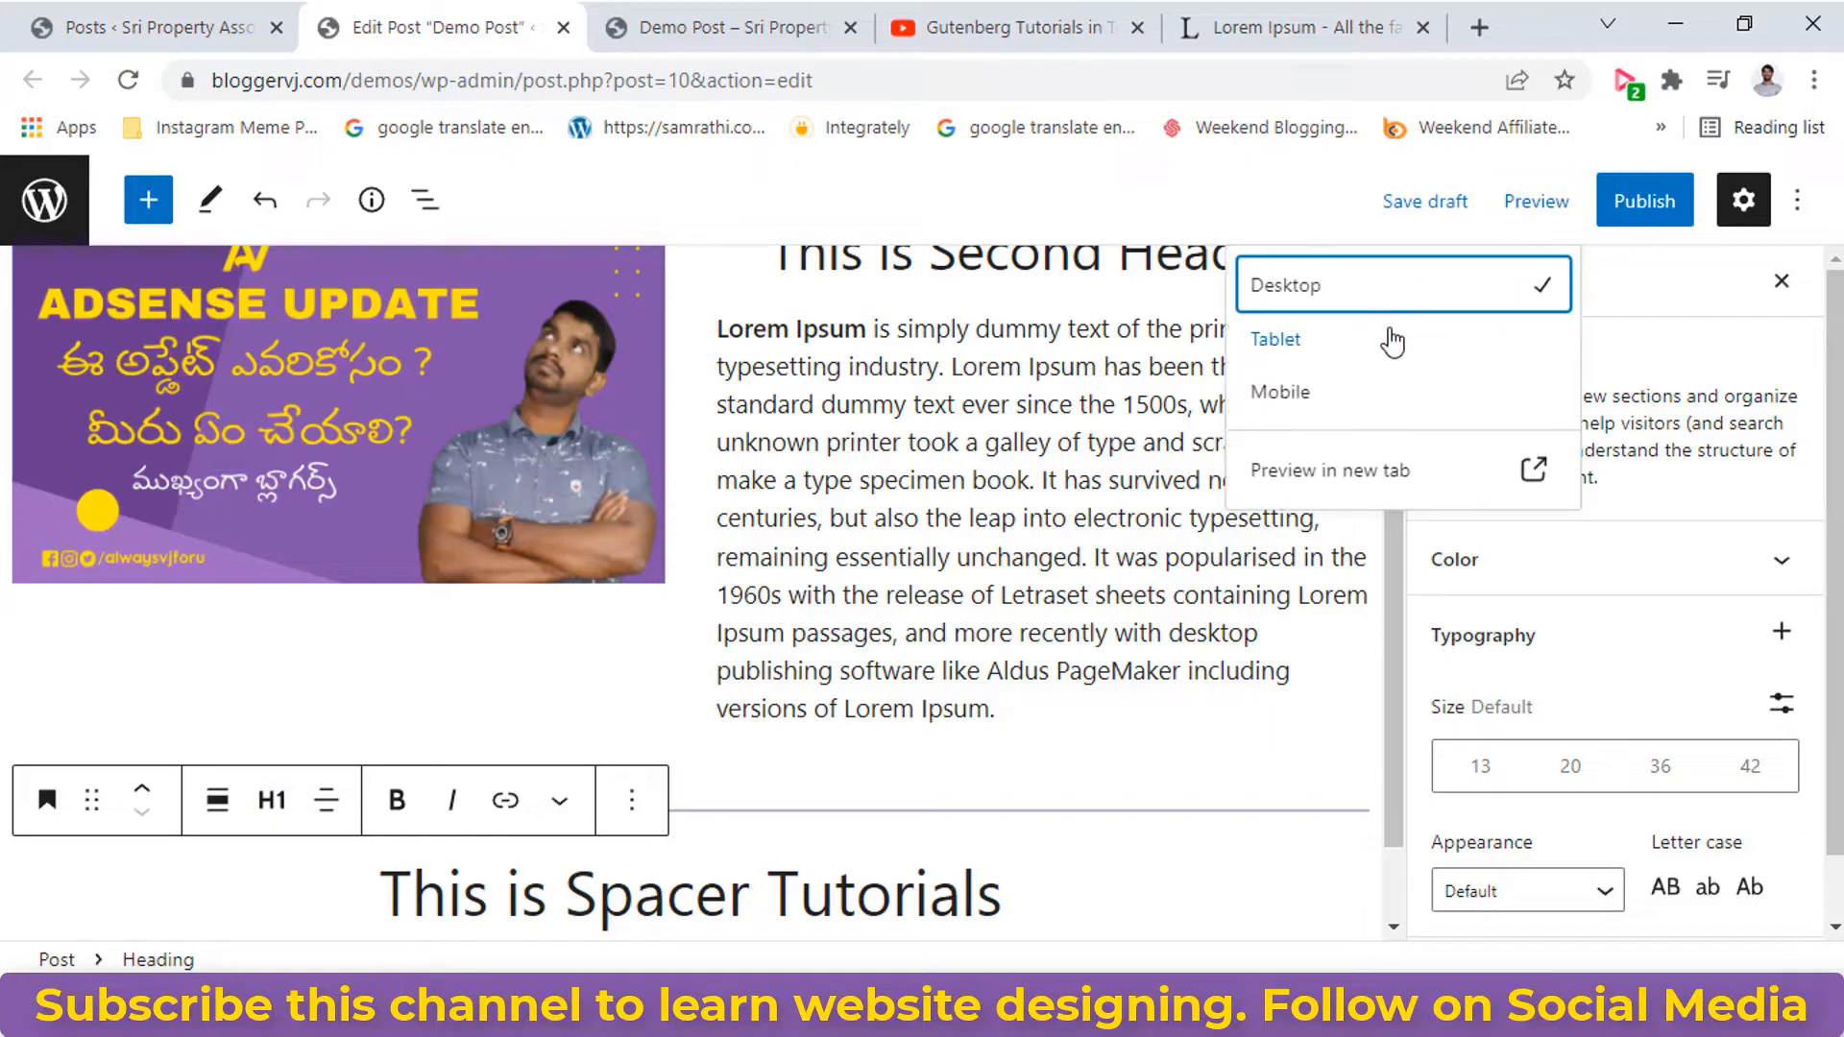
click(1358, 470)
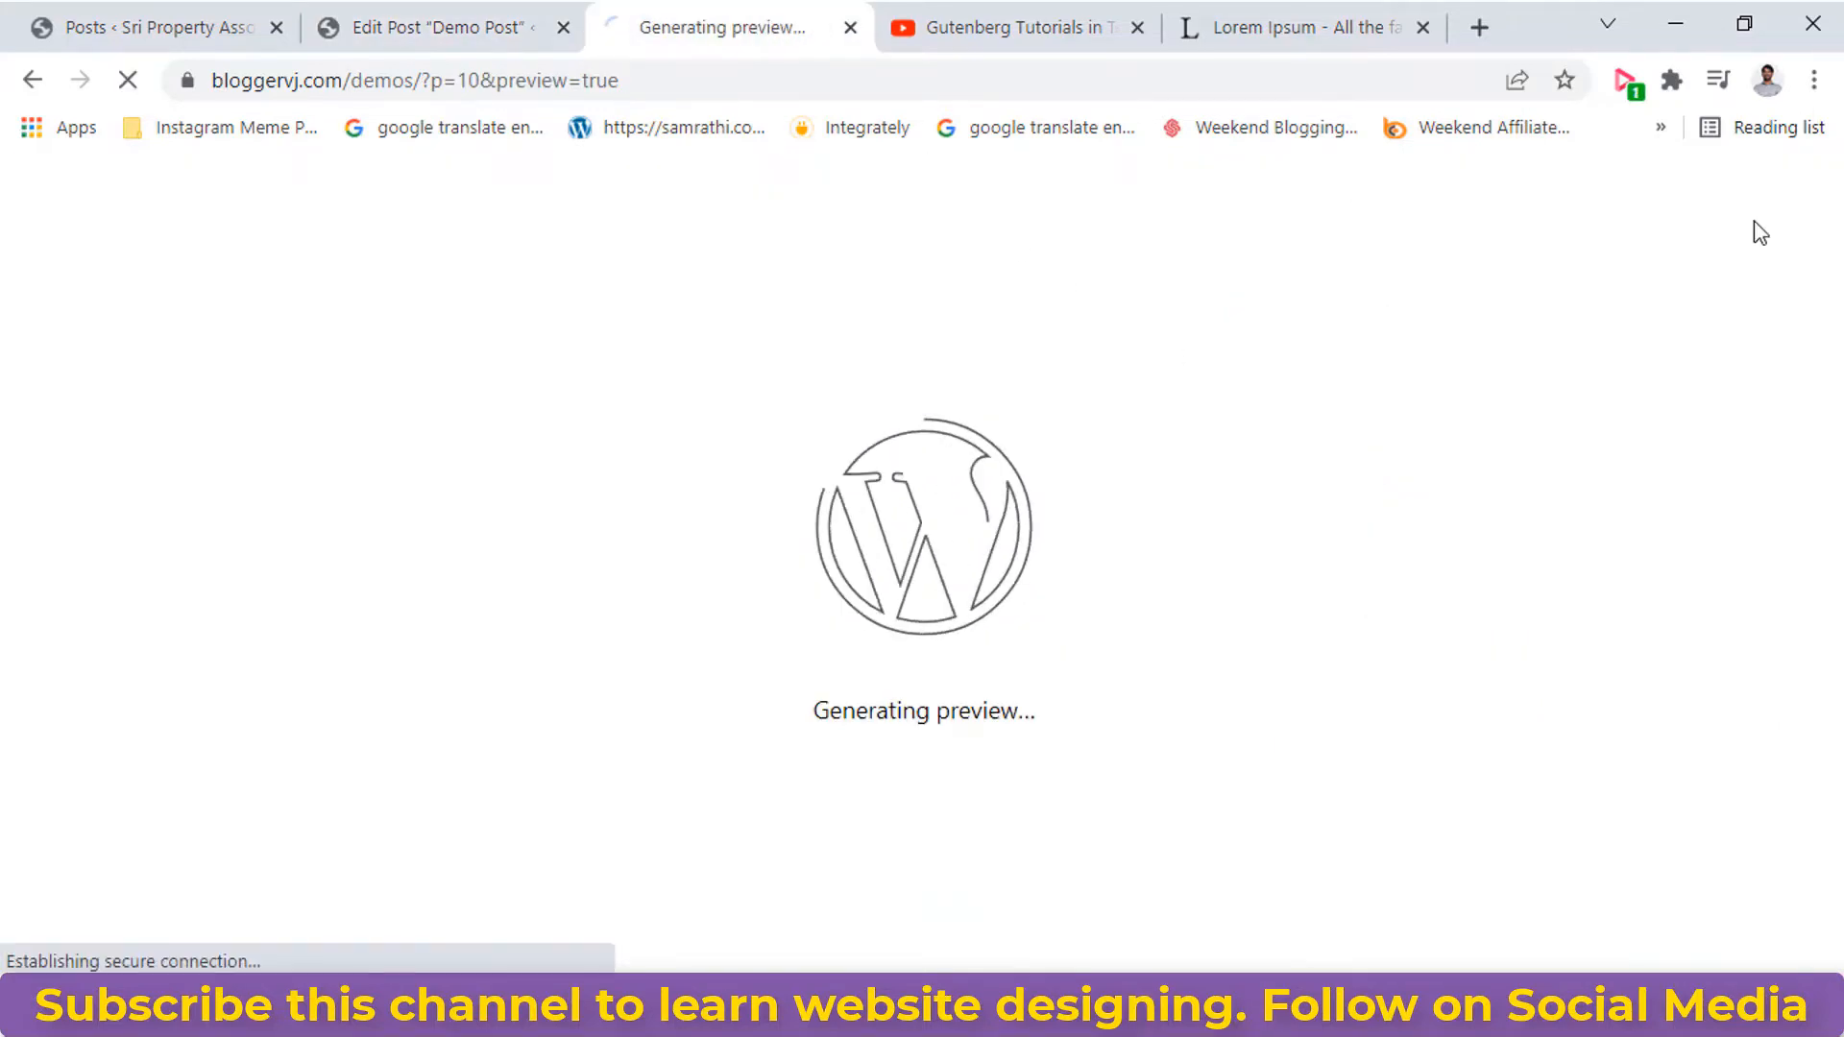
scroll(922, 577, down, 7)
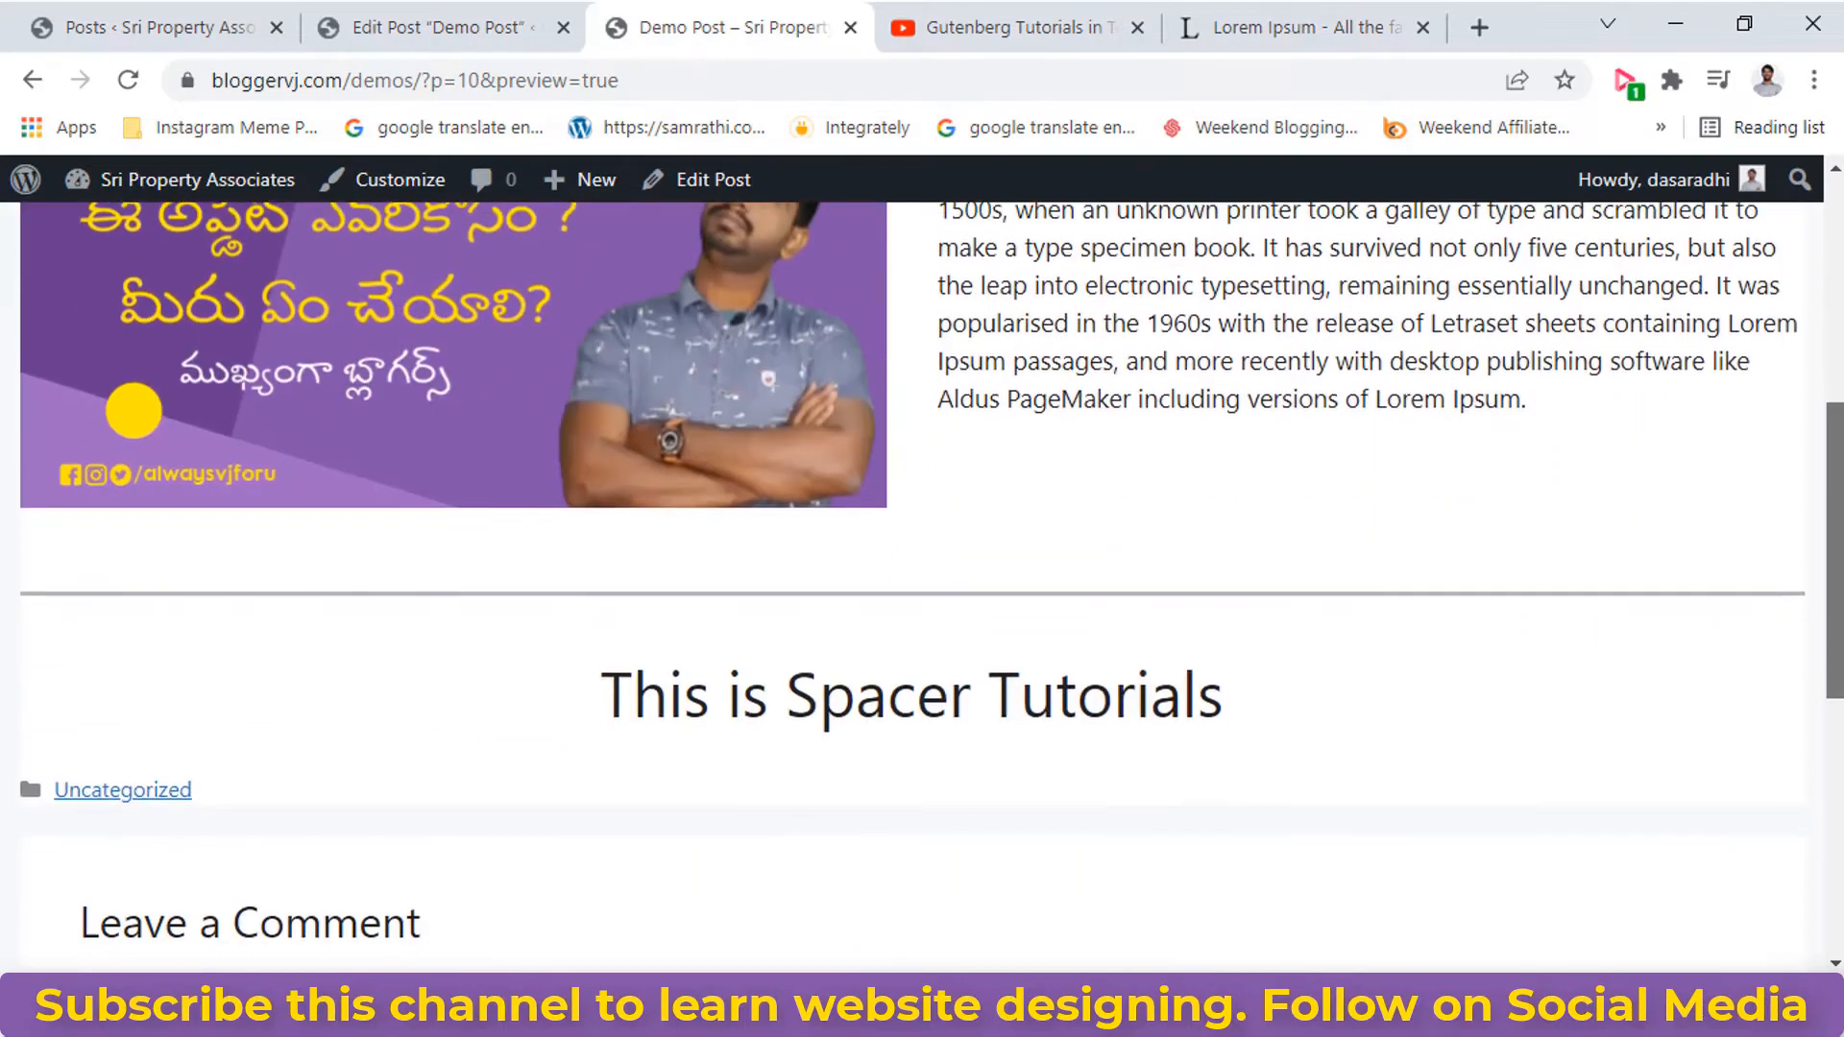
drag(1835, 580, 1835, 578)
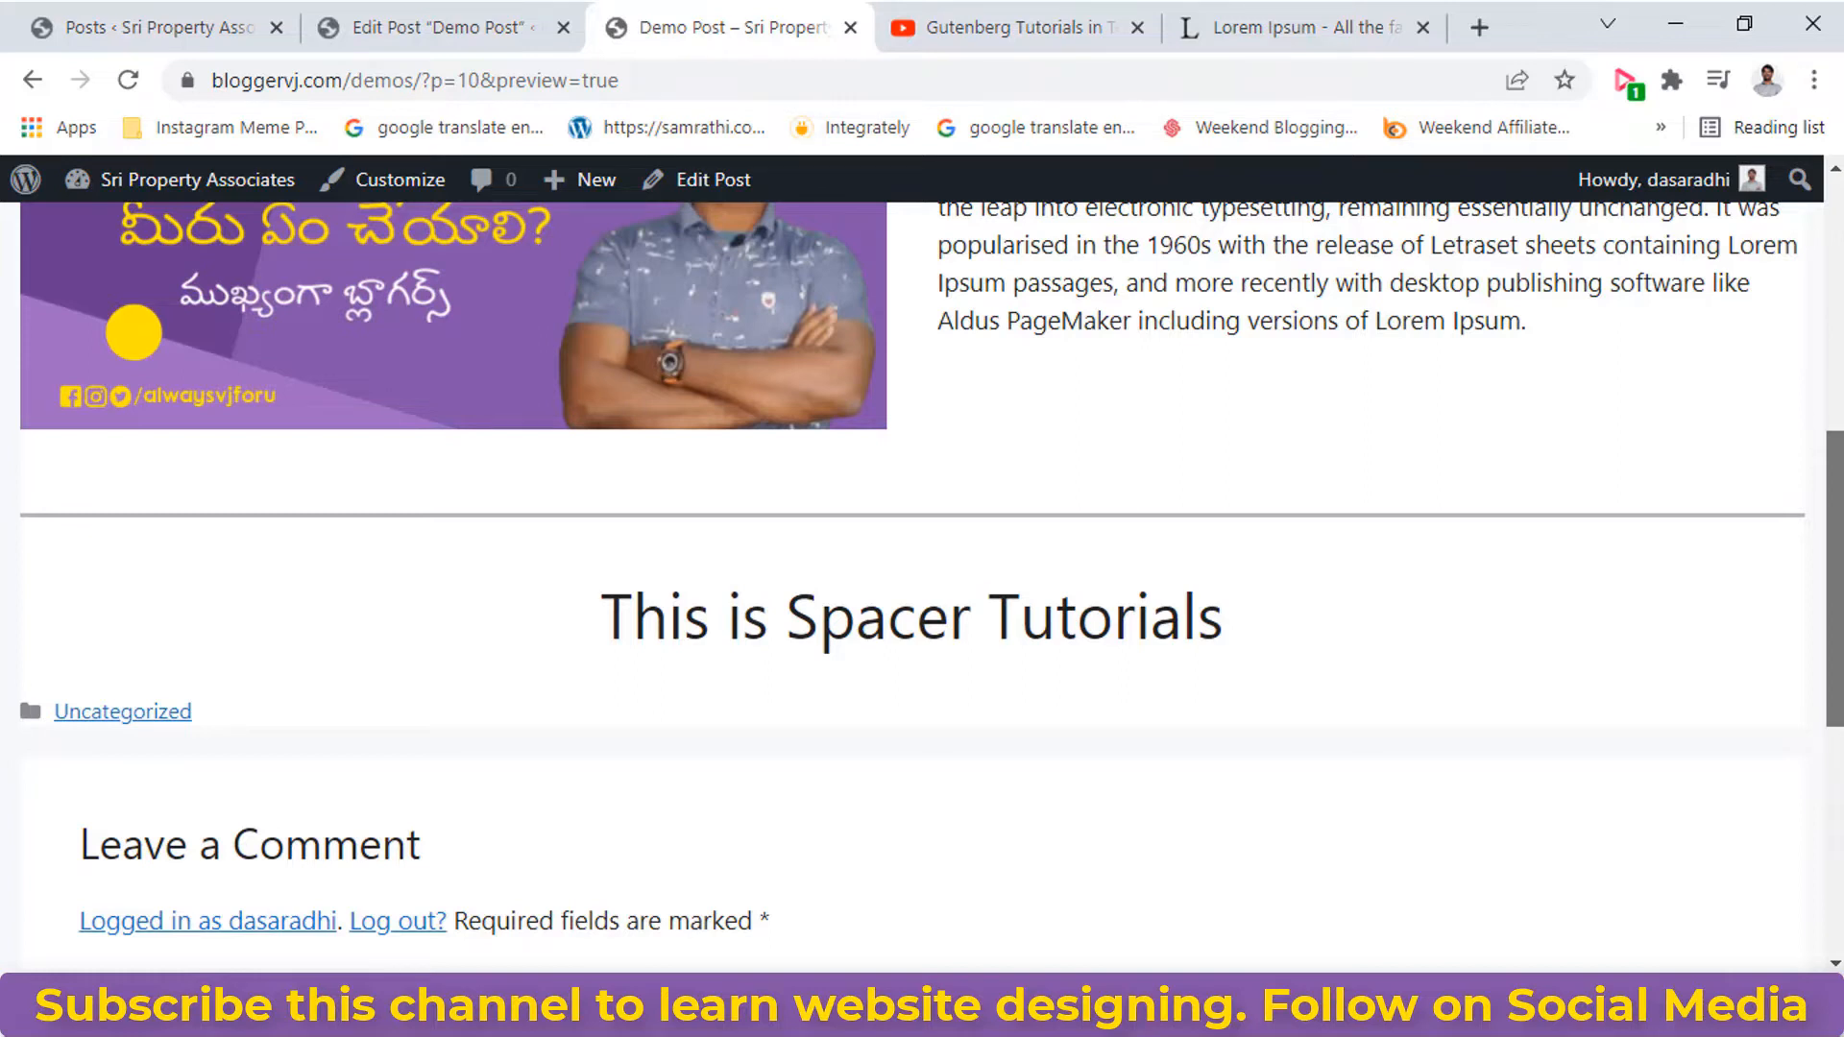
drag(1834, 578, 1835, 577)
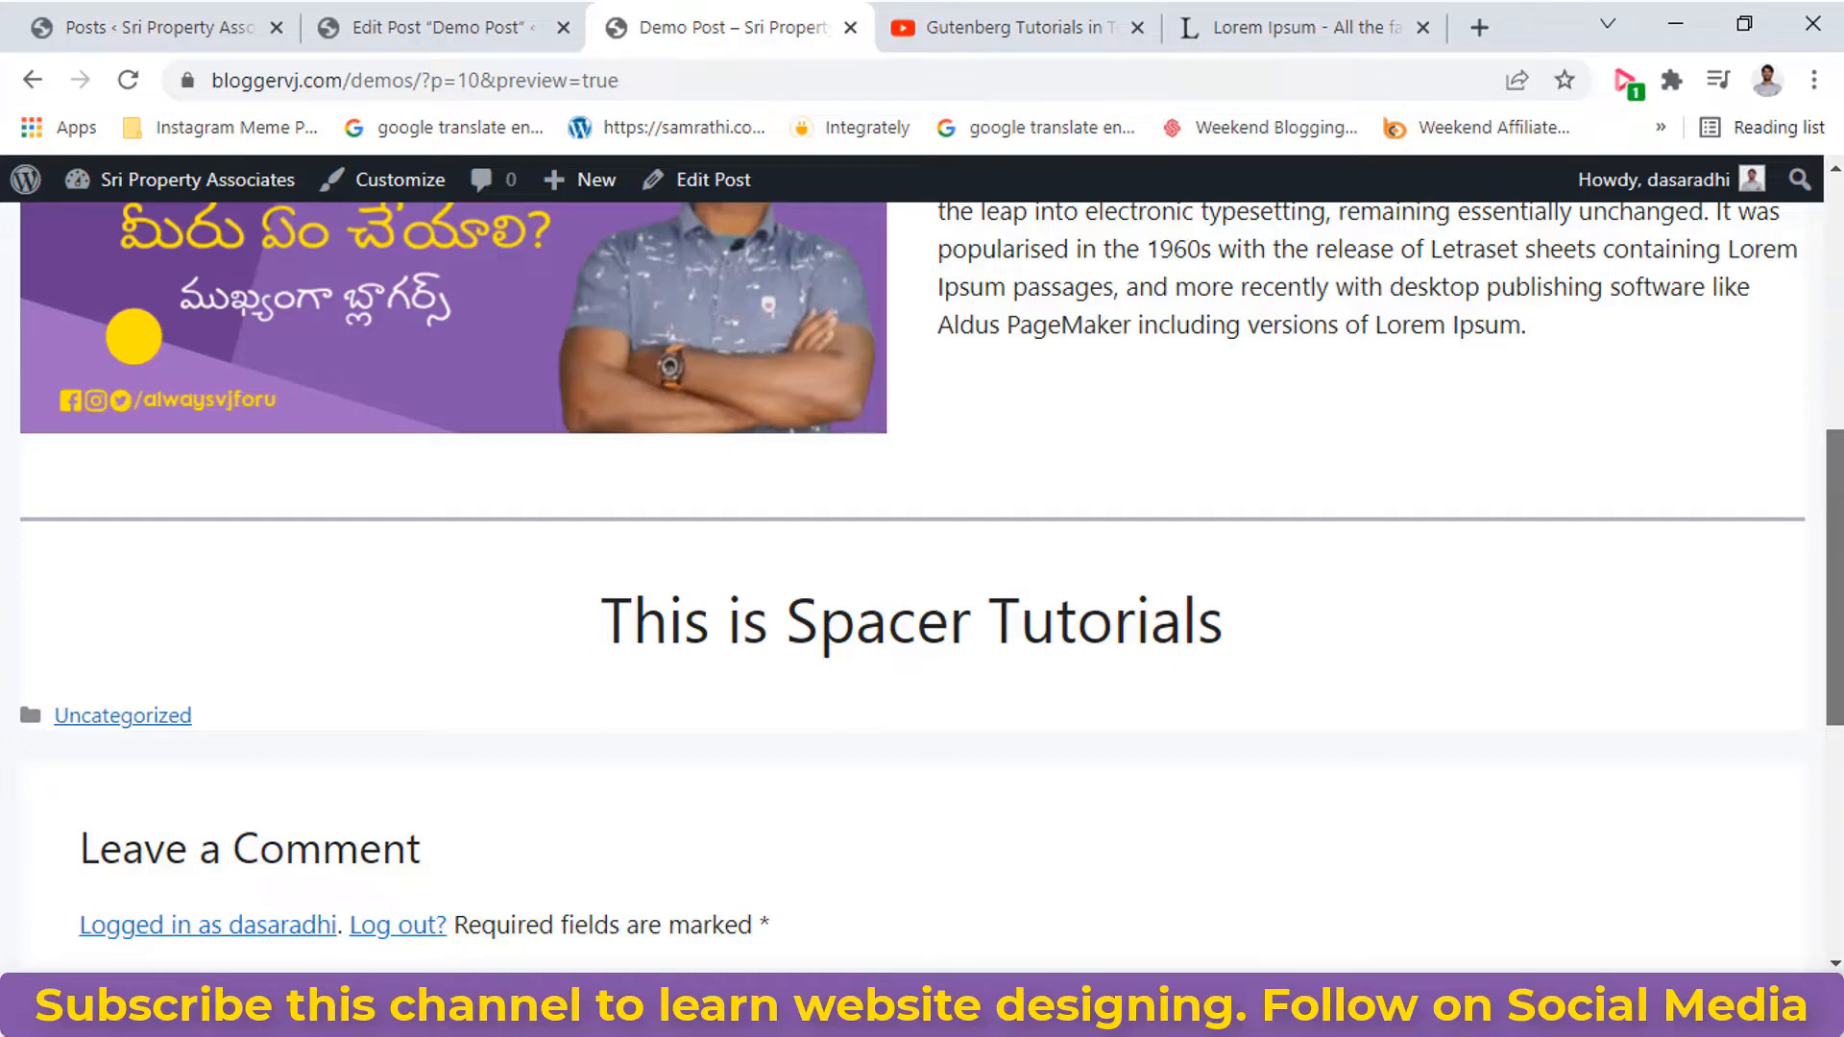
click(437, 27)
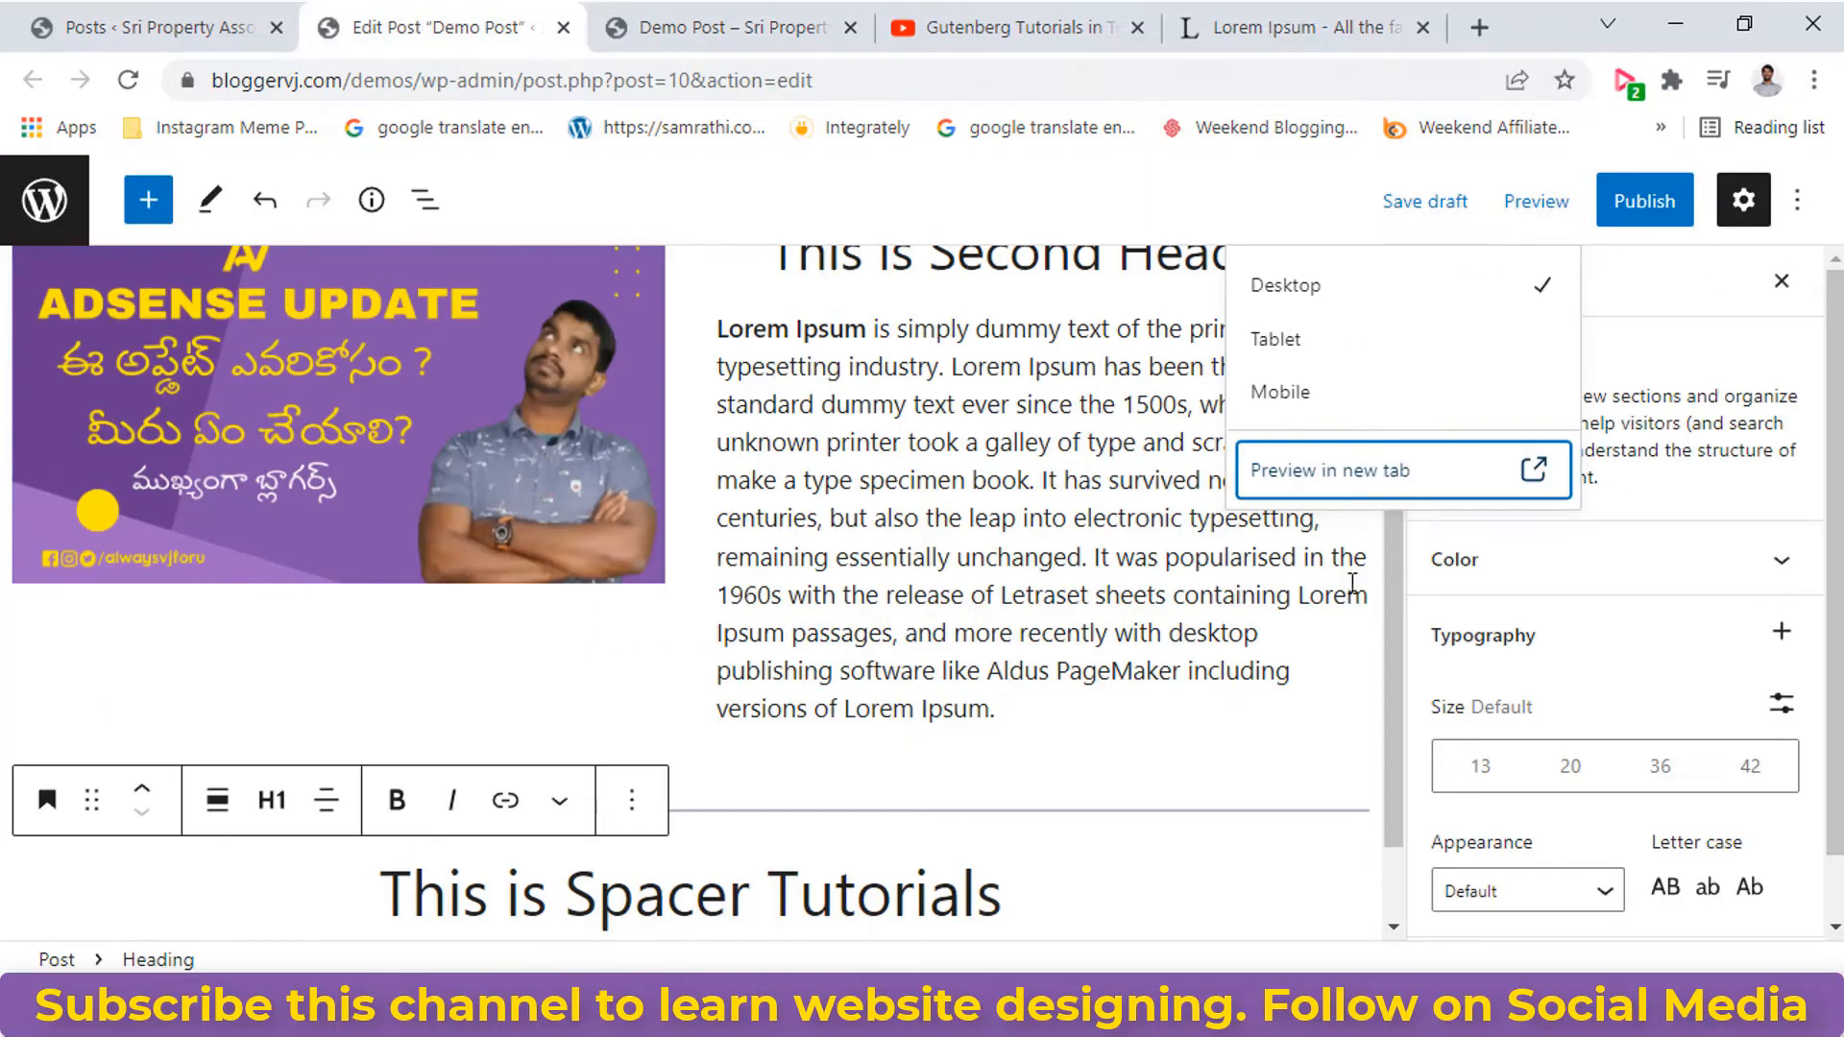
Split the Lorem Ipsum paragraph after "electronic typesetting," and check the spacing in a new-tab preview before returning to the editor.
click(1163, 595)
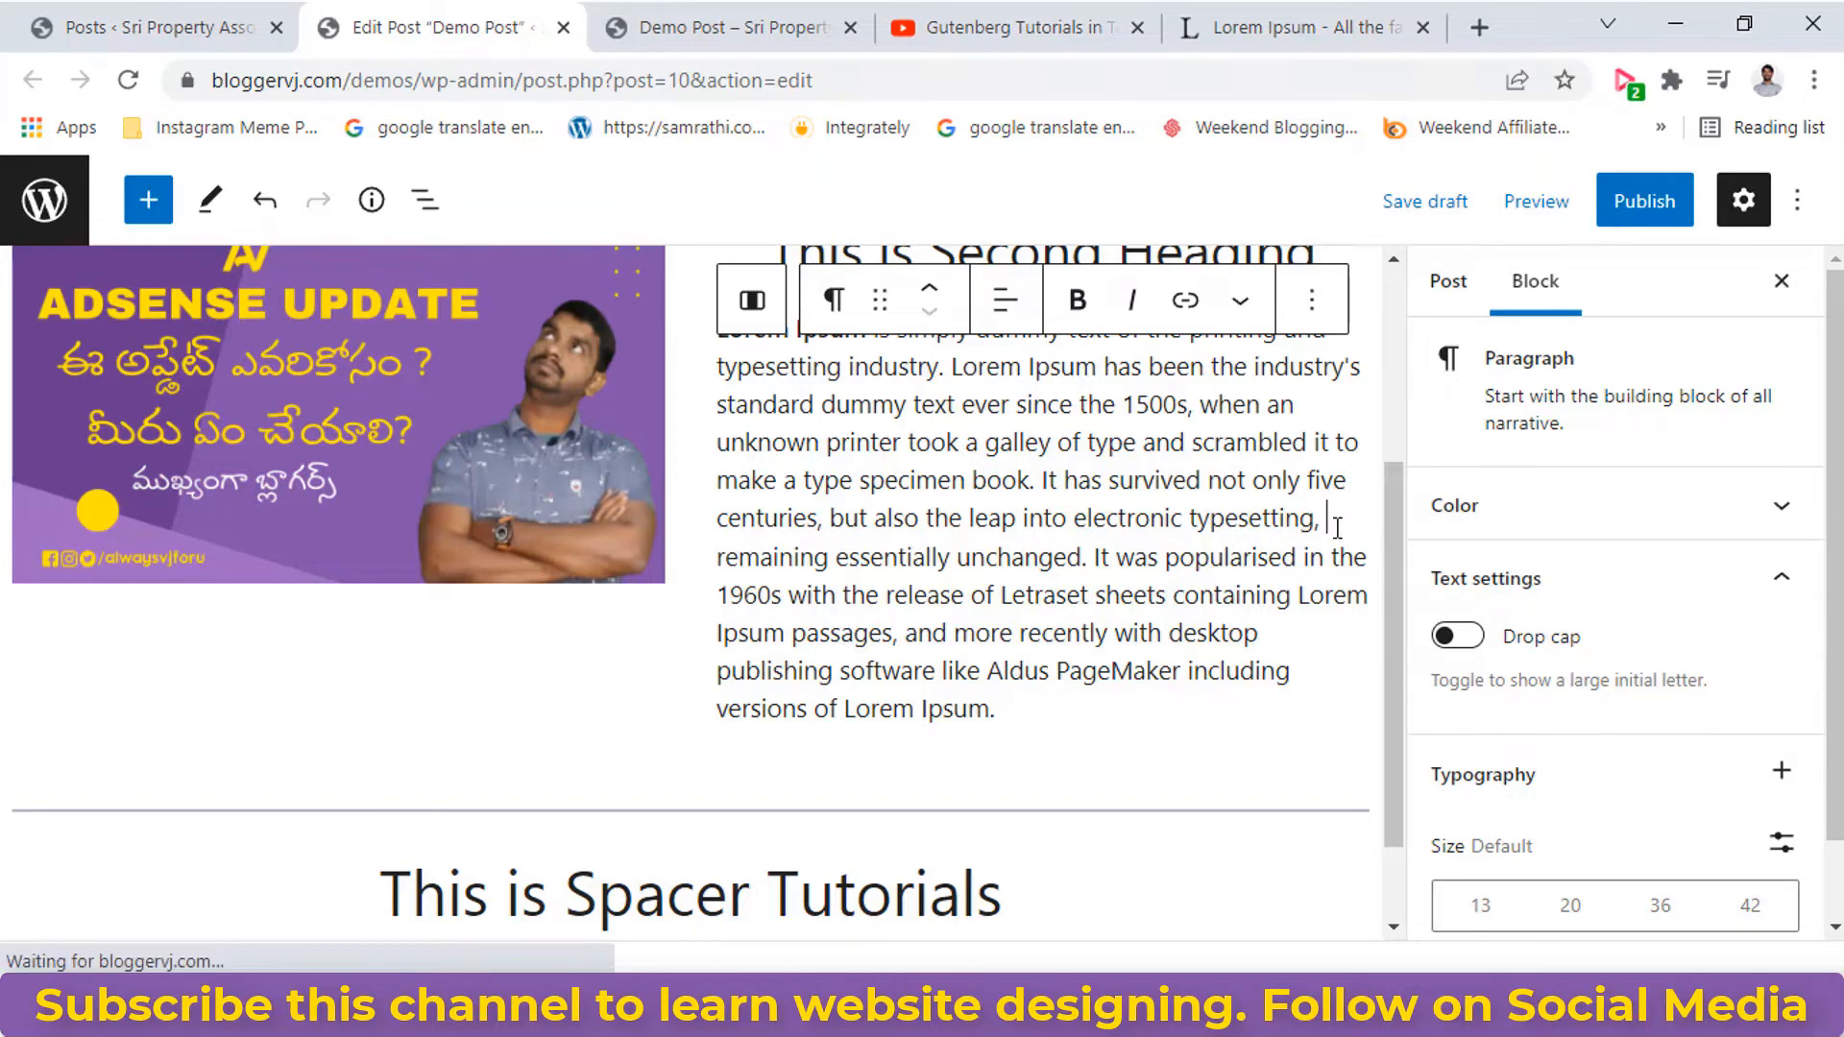
key(Return)
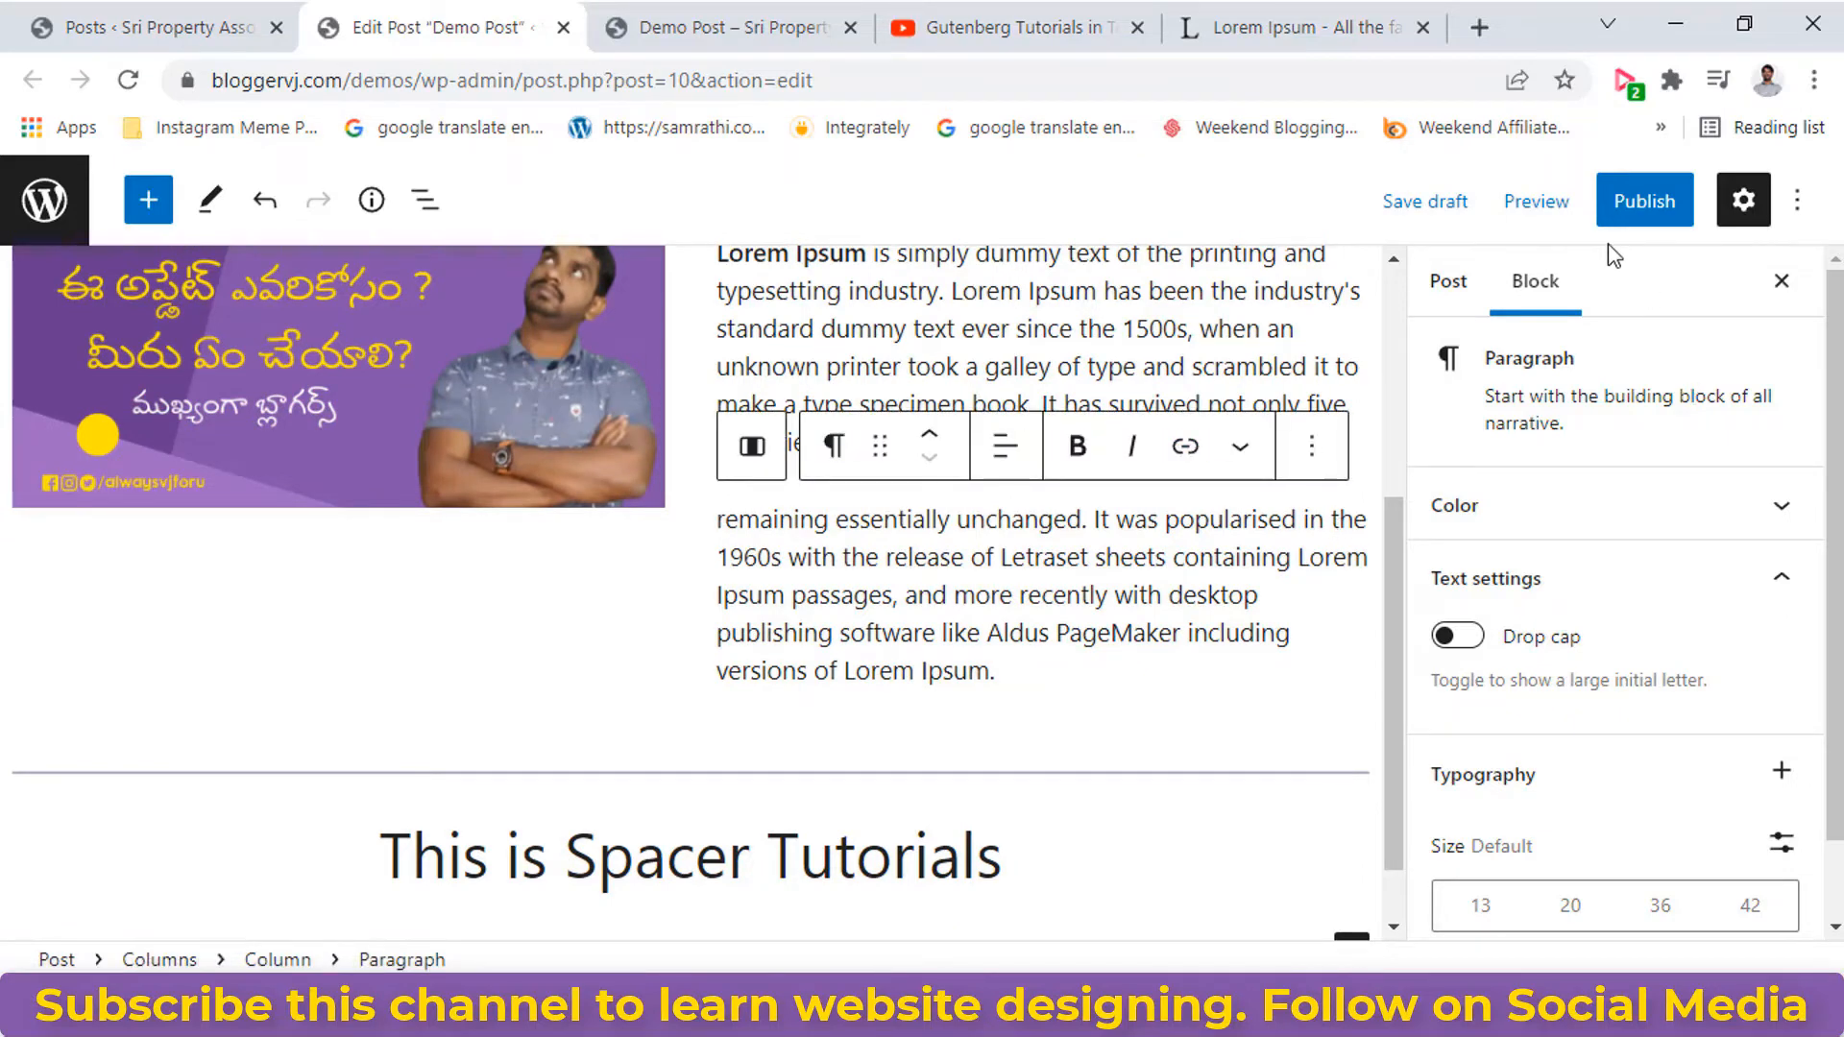
click(1537, 201)
click(1338, 473)
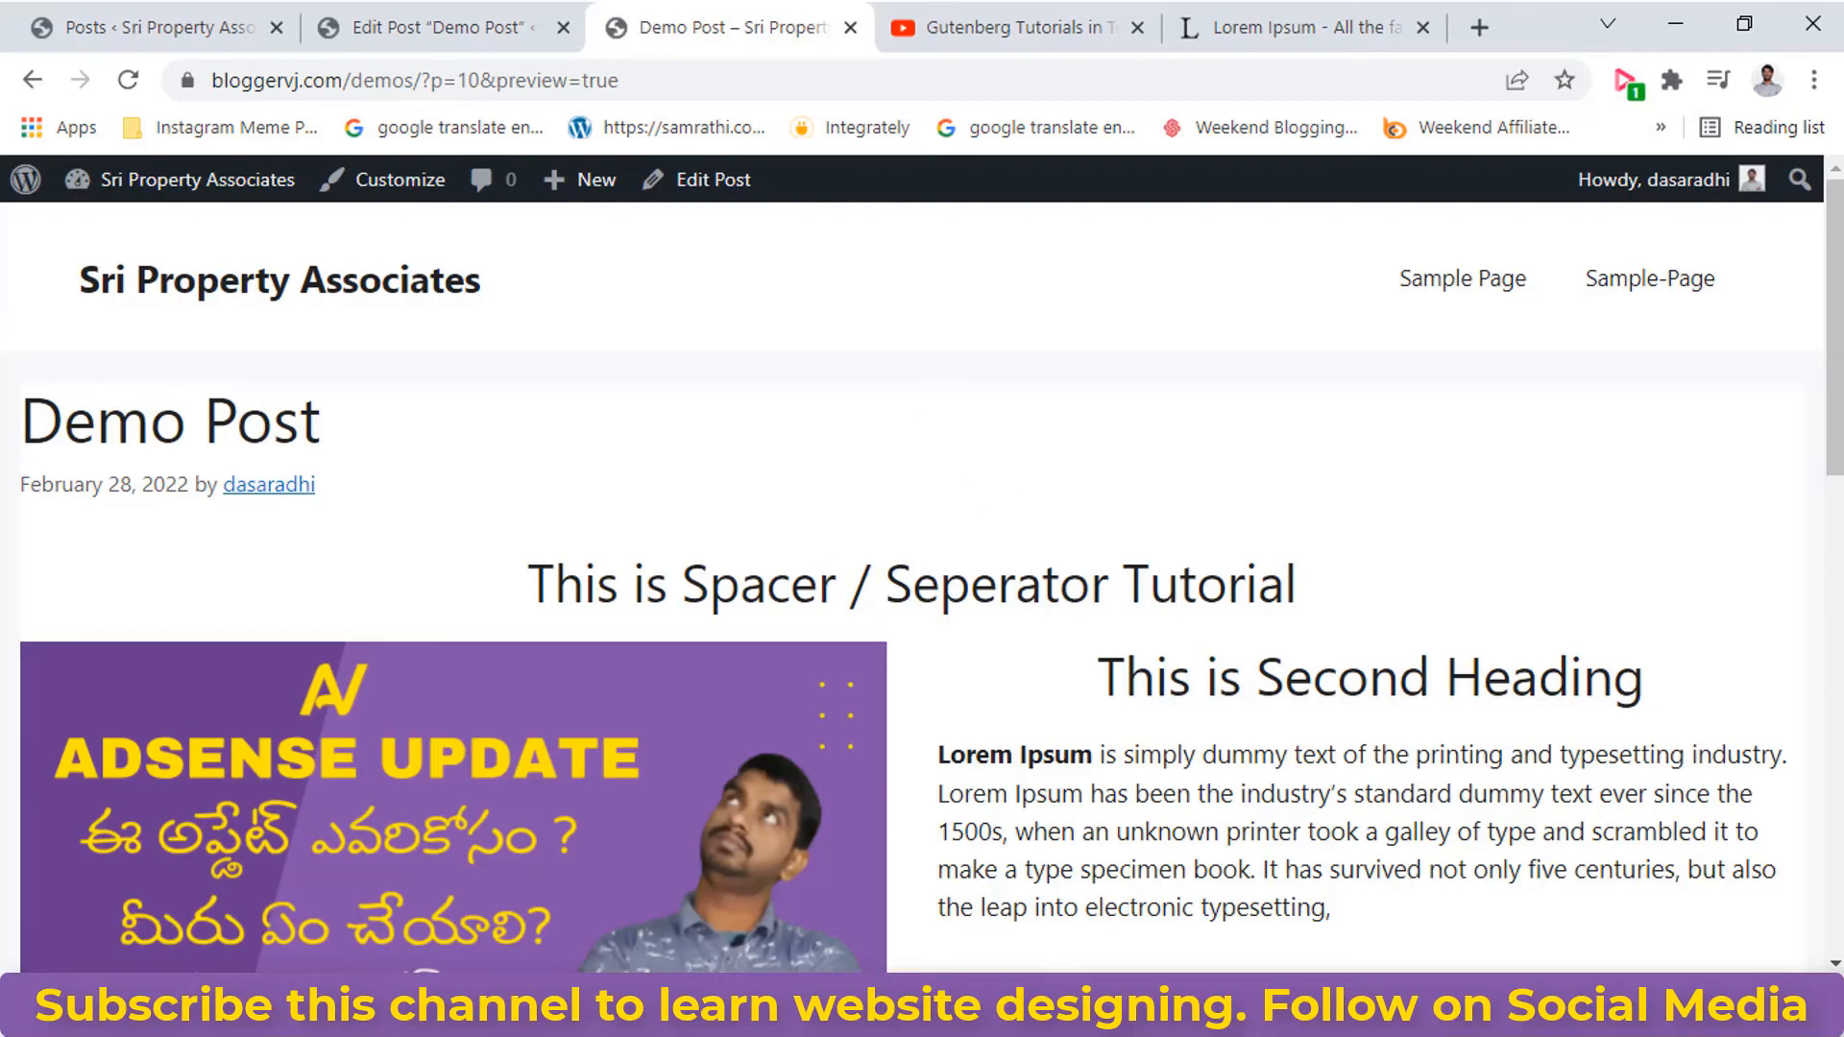
scroll(1423, 516, down, 4)
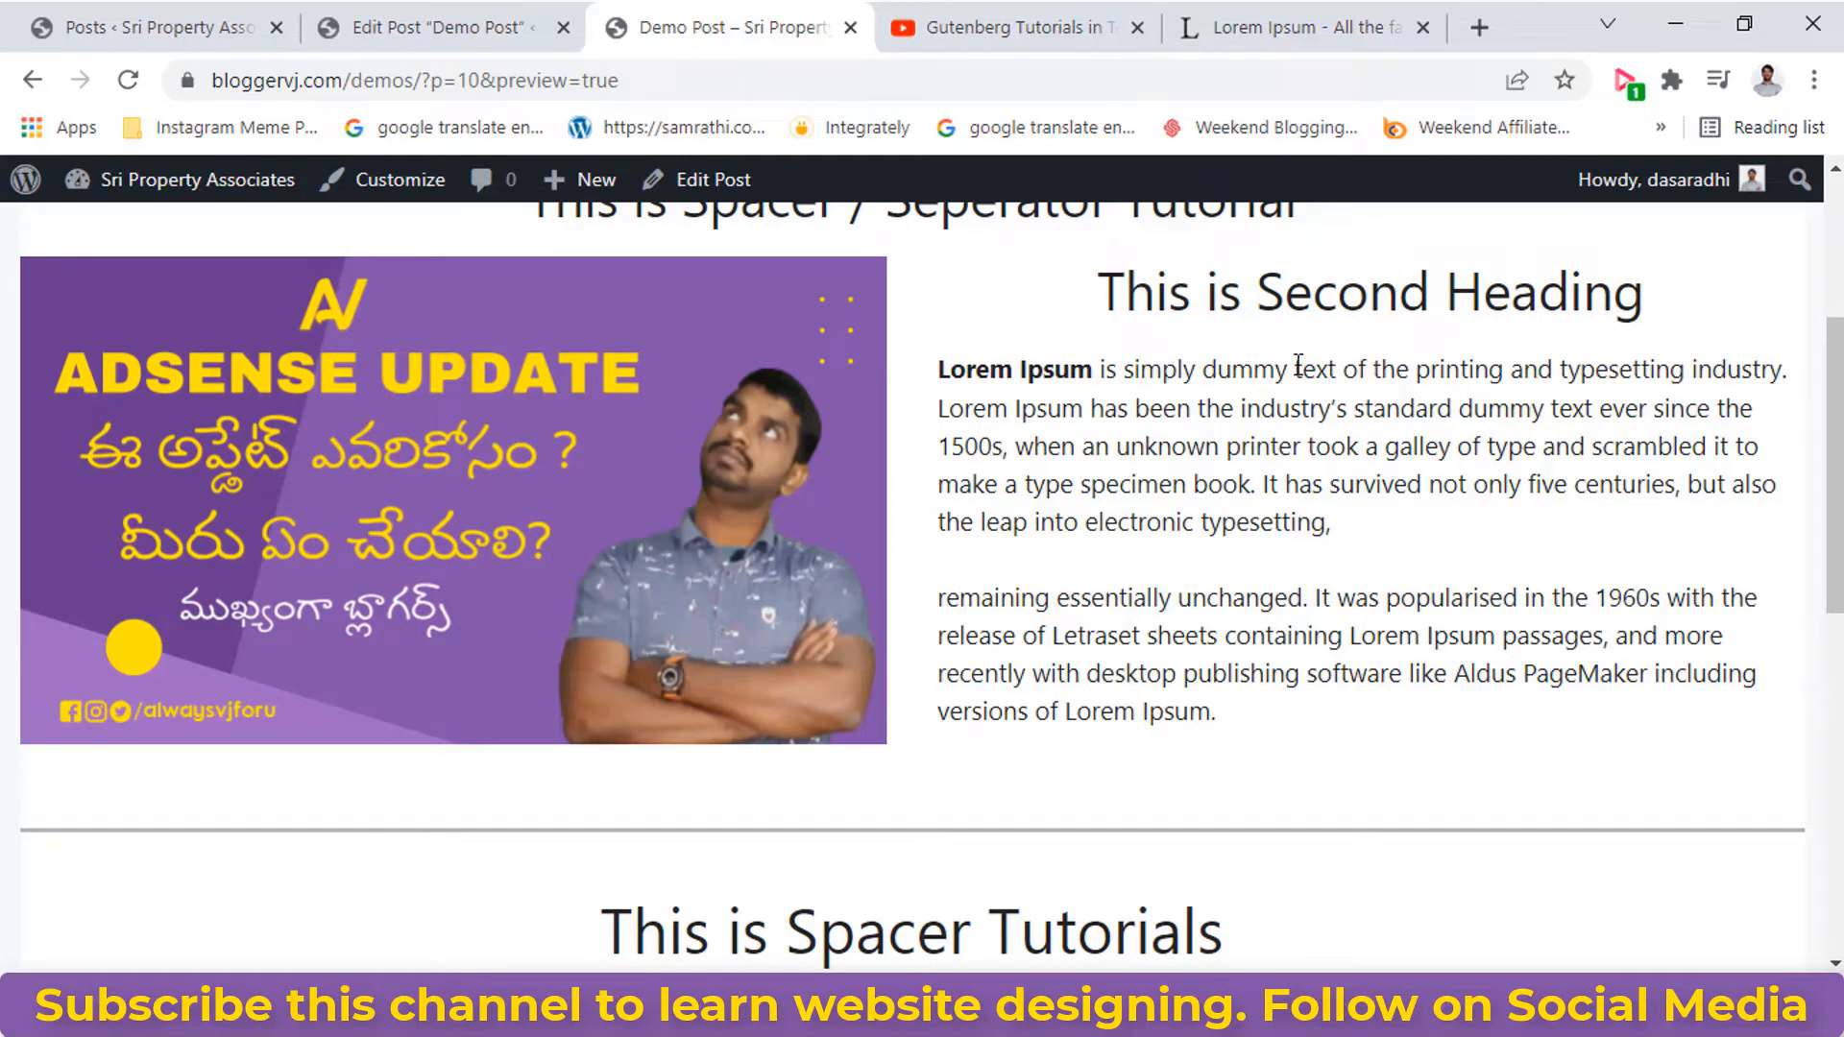
scroll(1251, 498, up, 1)
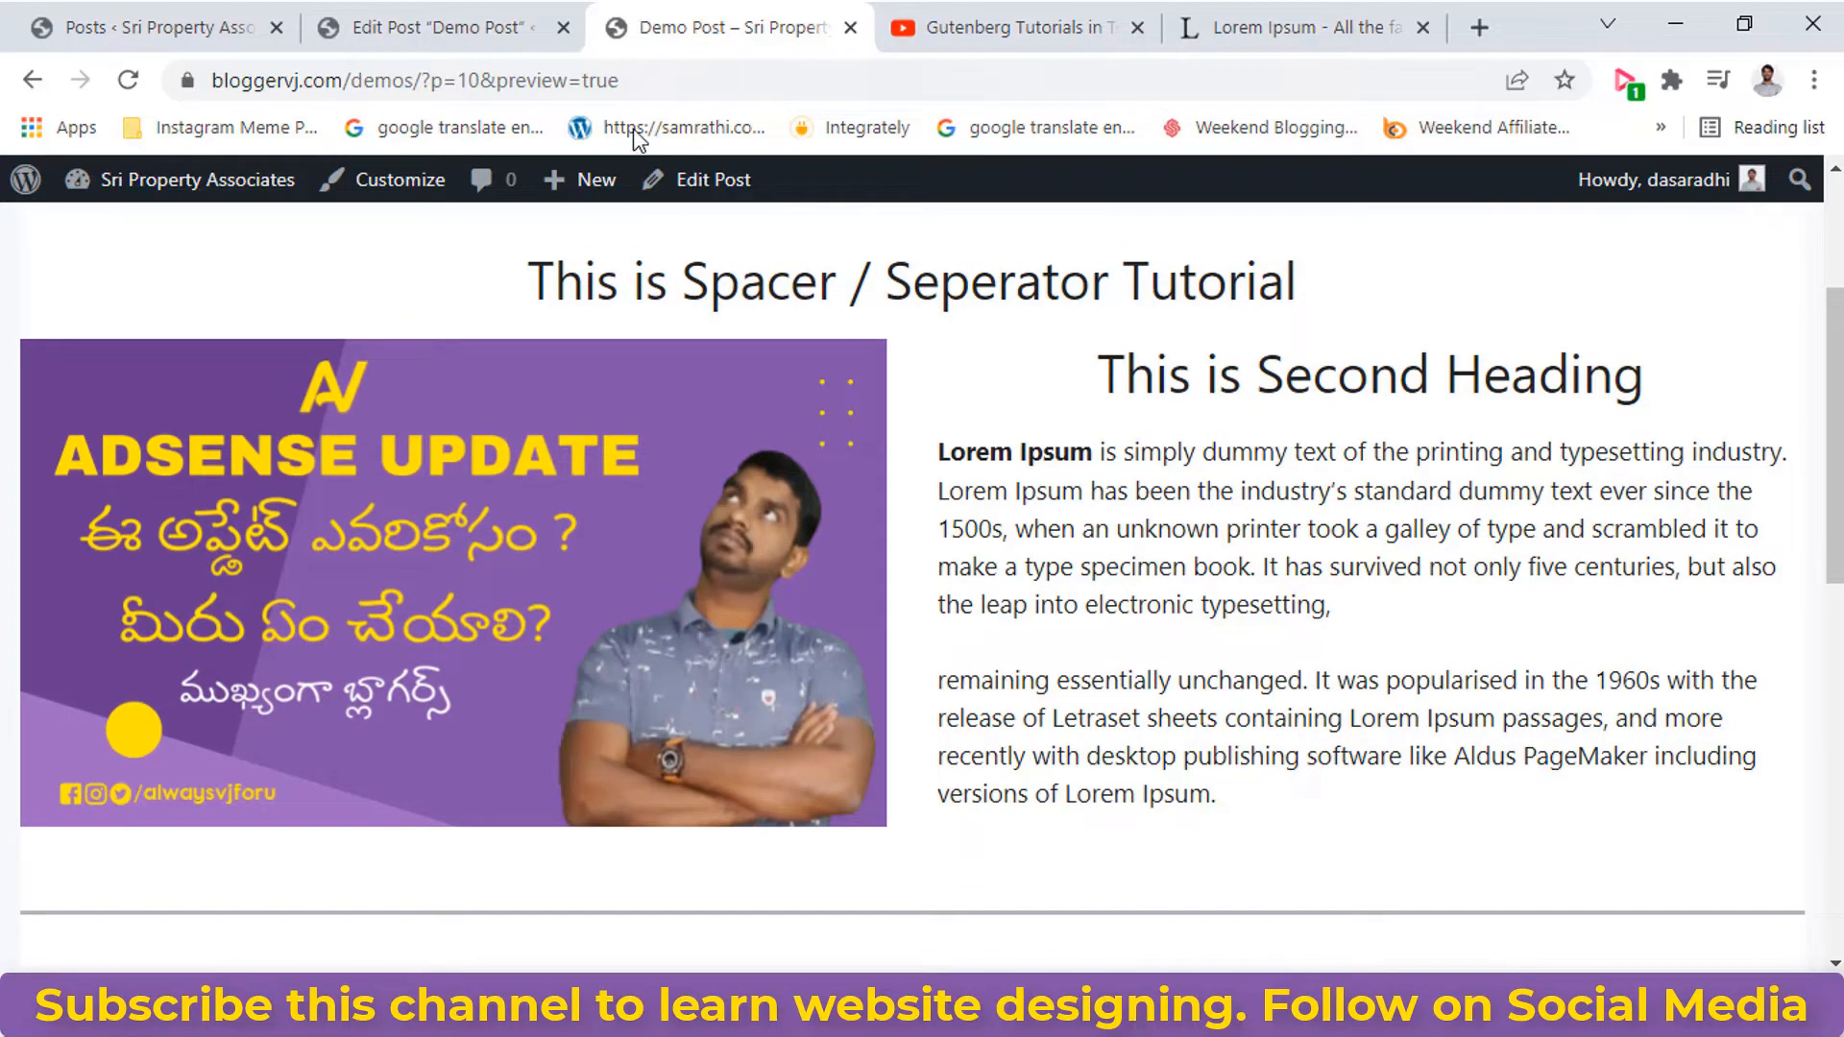
scroll(1321, 505, up, 2)
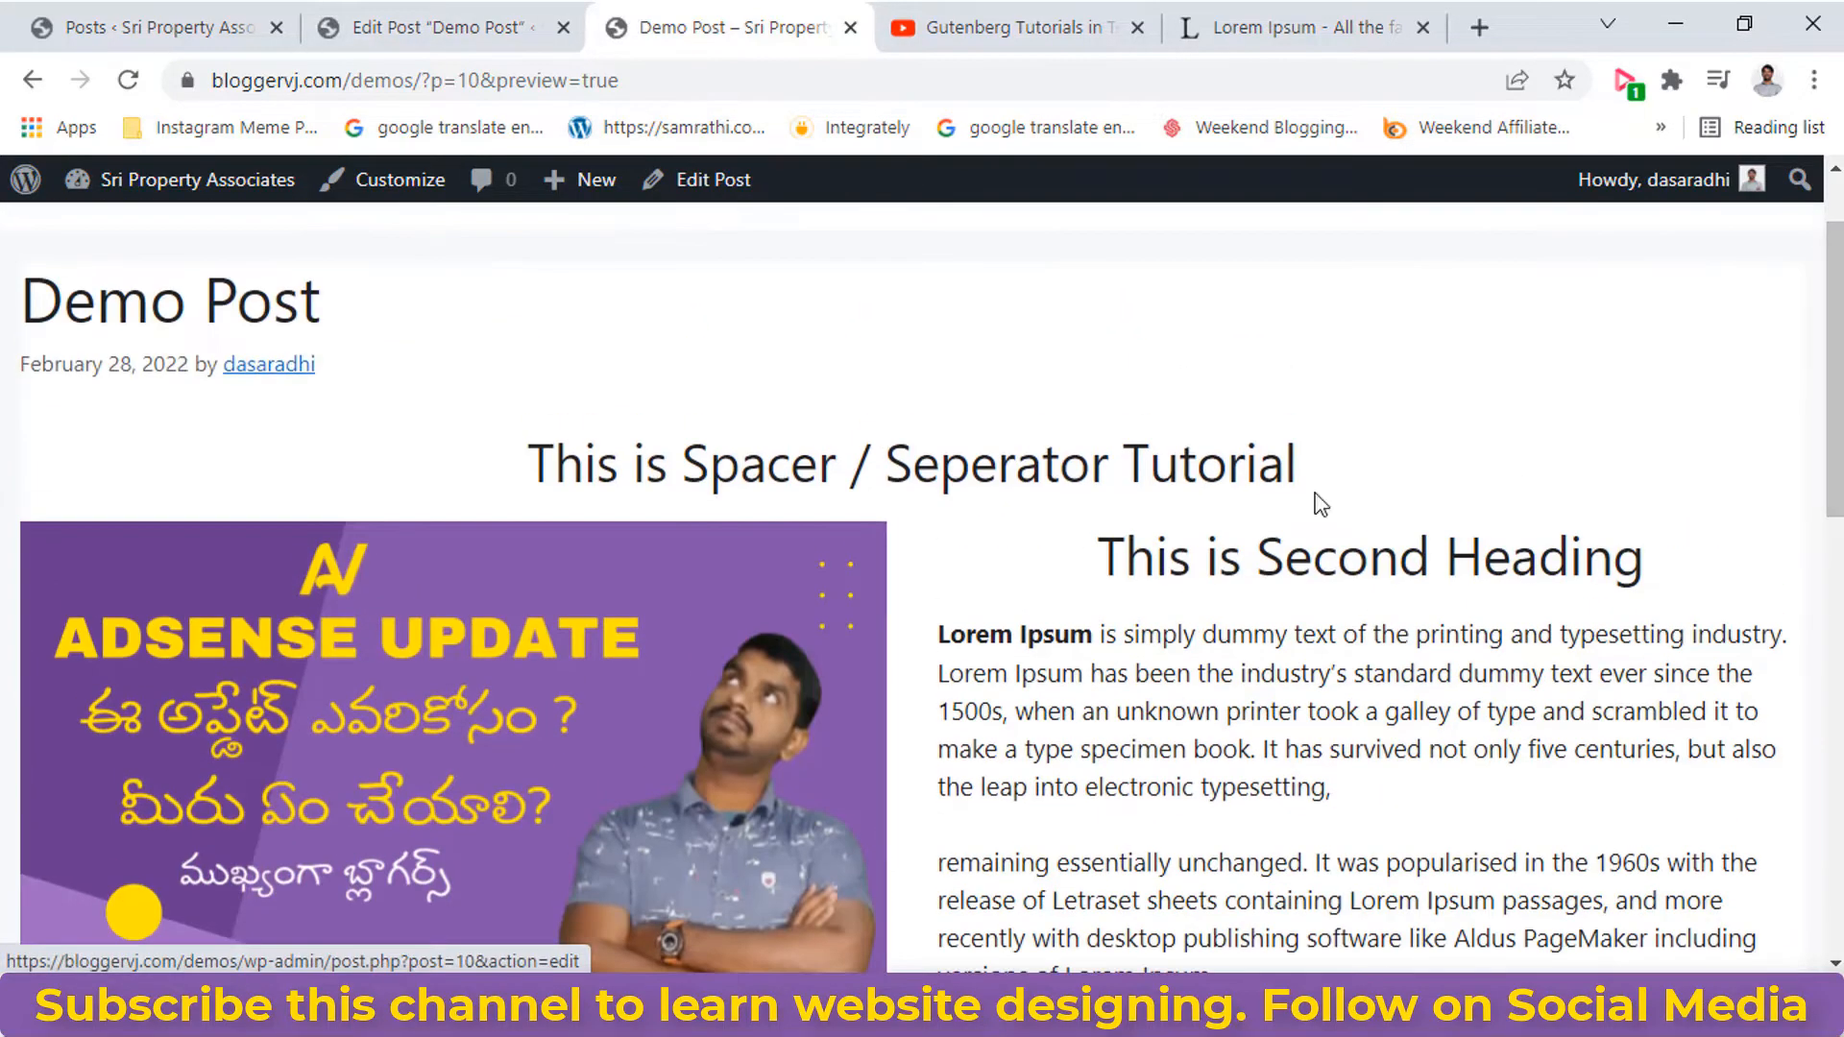
drag(534, 466, 1043, 466)
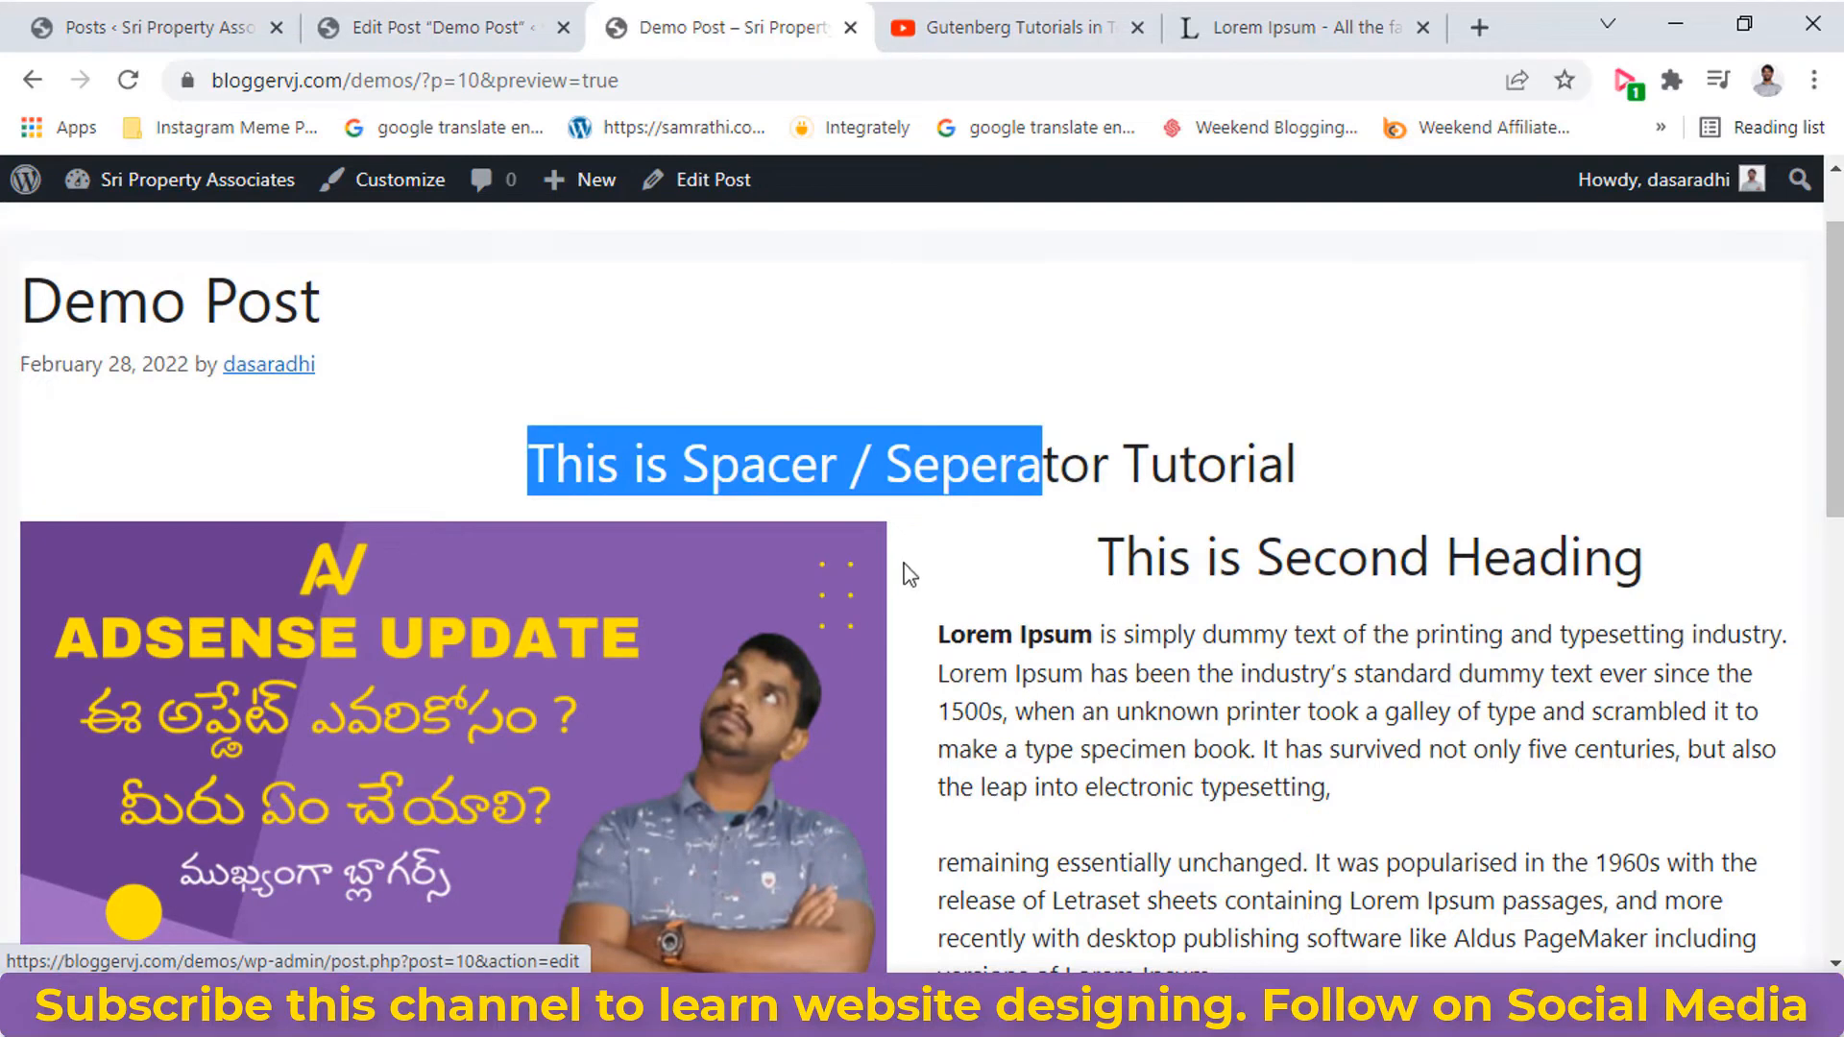
key(ctrl+shift+Tab)
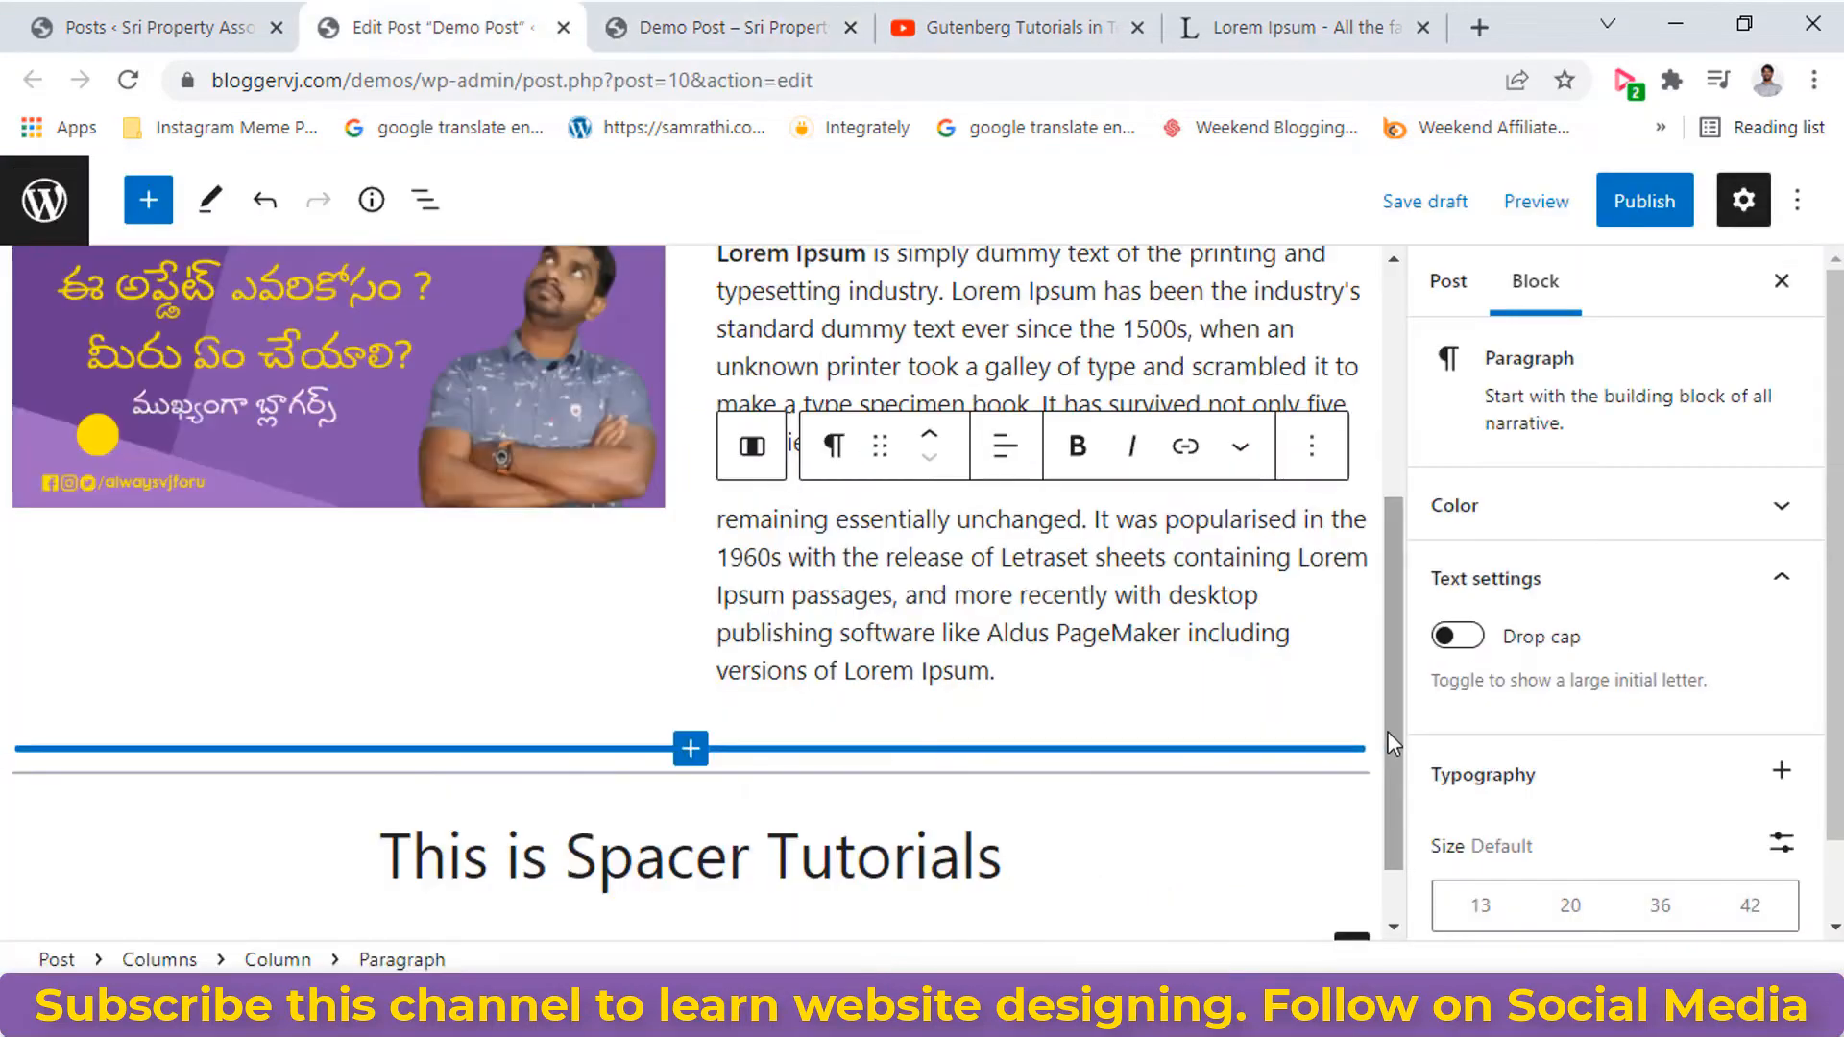
Insert a Spacer block between the "This is Spacer / Seperator Tutorial" heading and the columns.
scroll(1386, 730, up, 3)
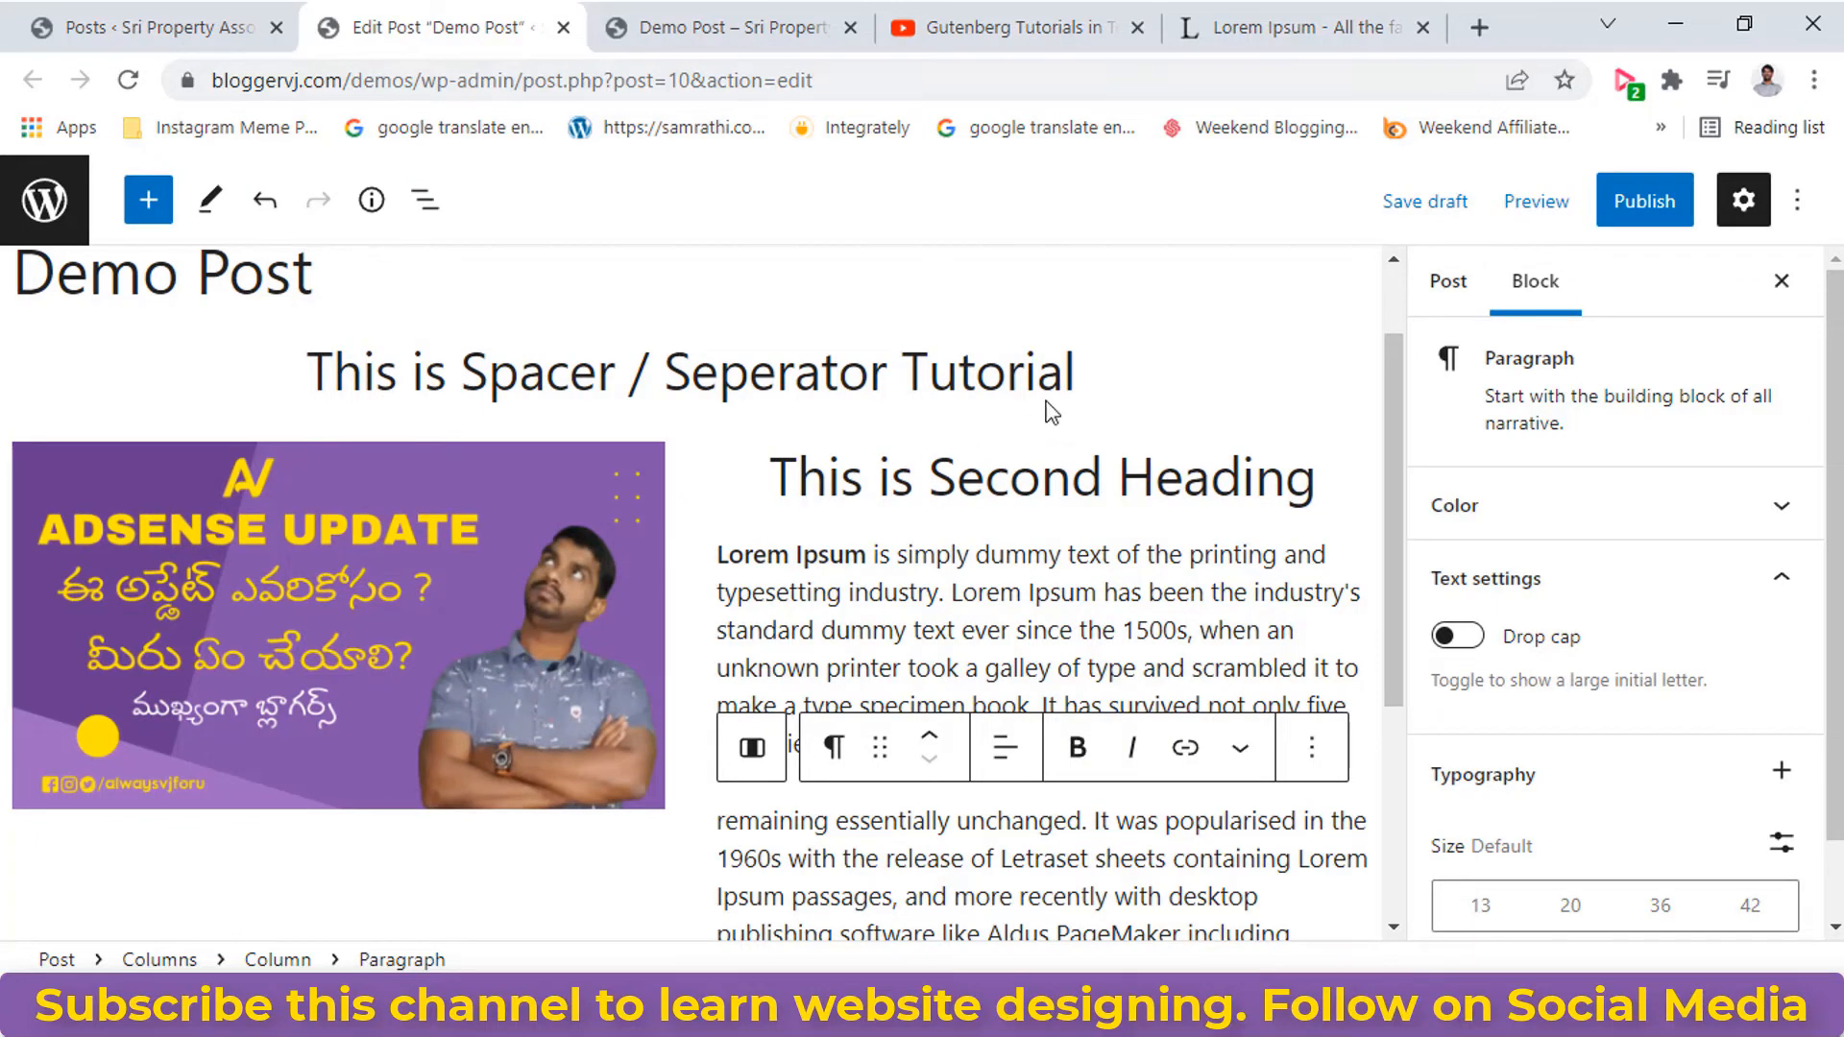
click(1105, 374)
key(Return)
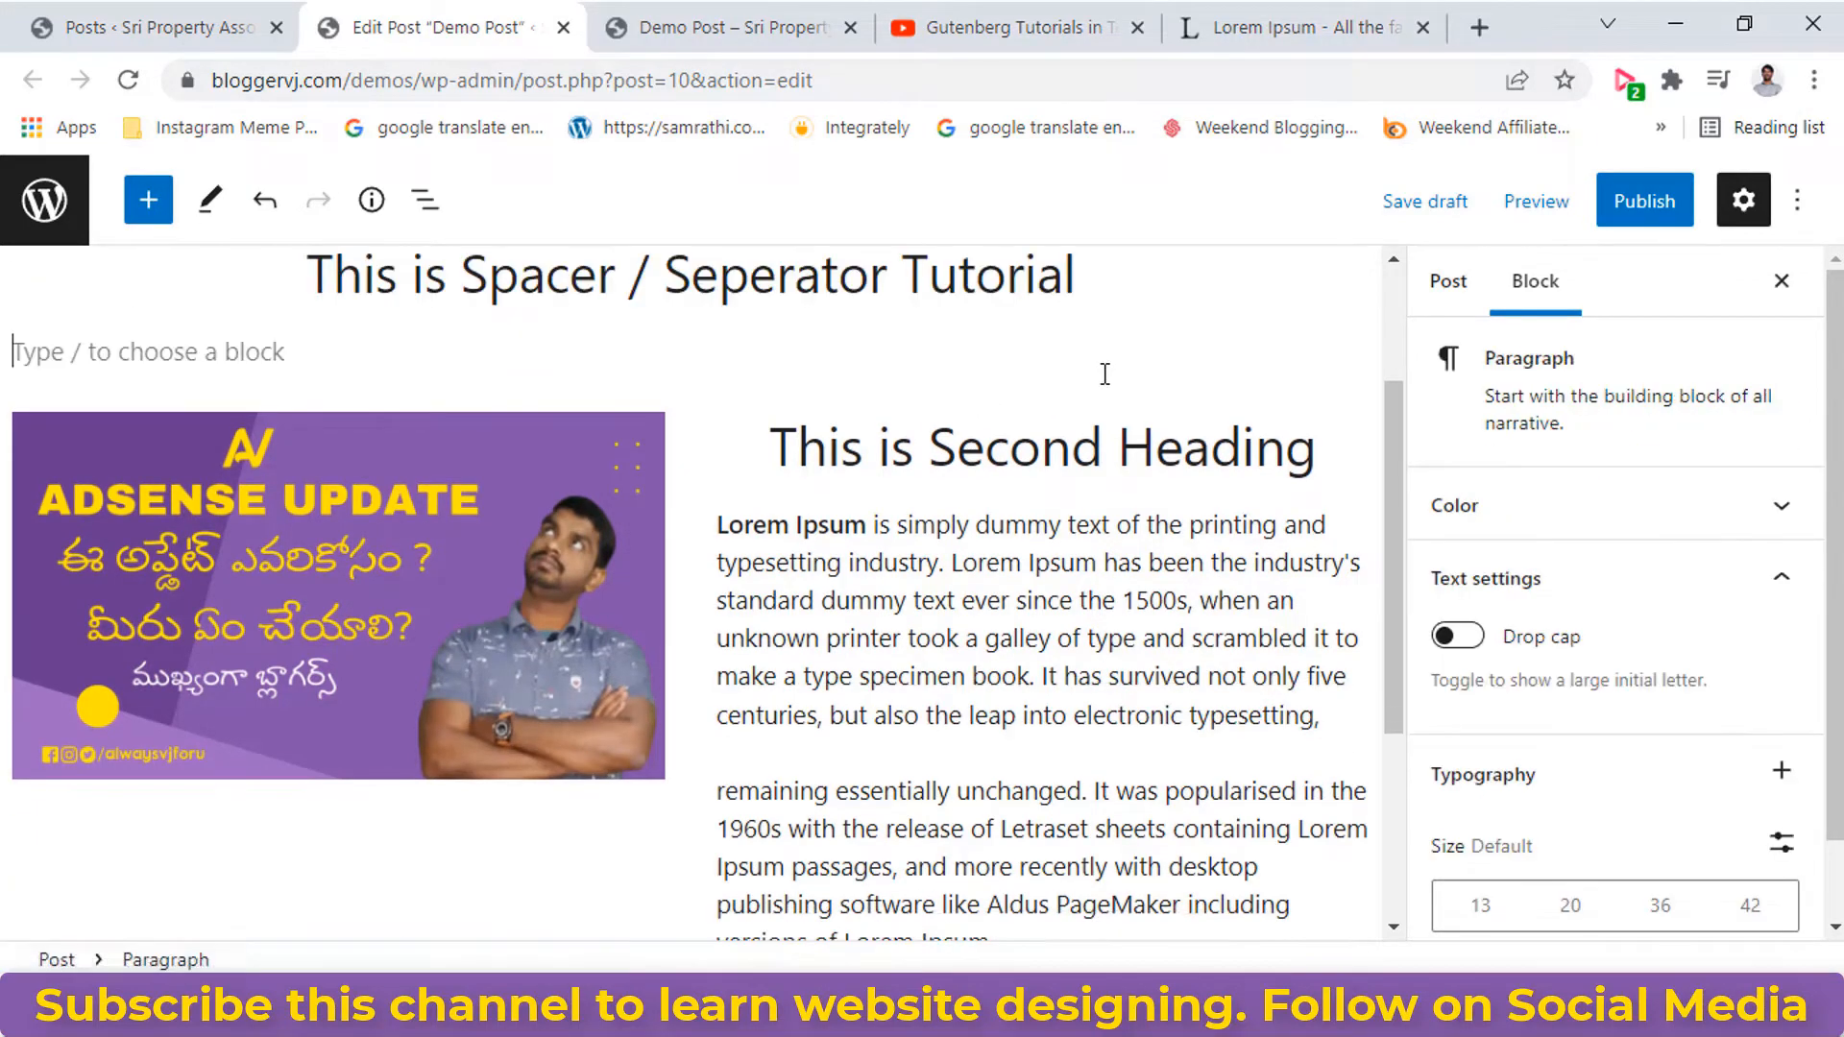
text(/spa)
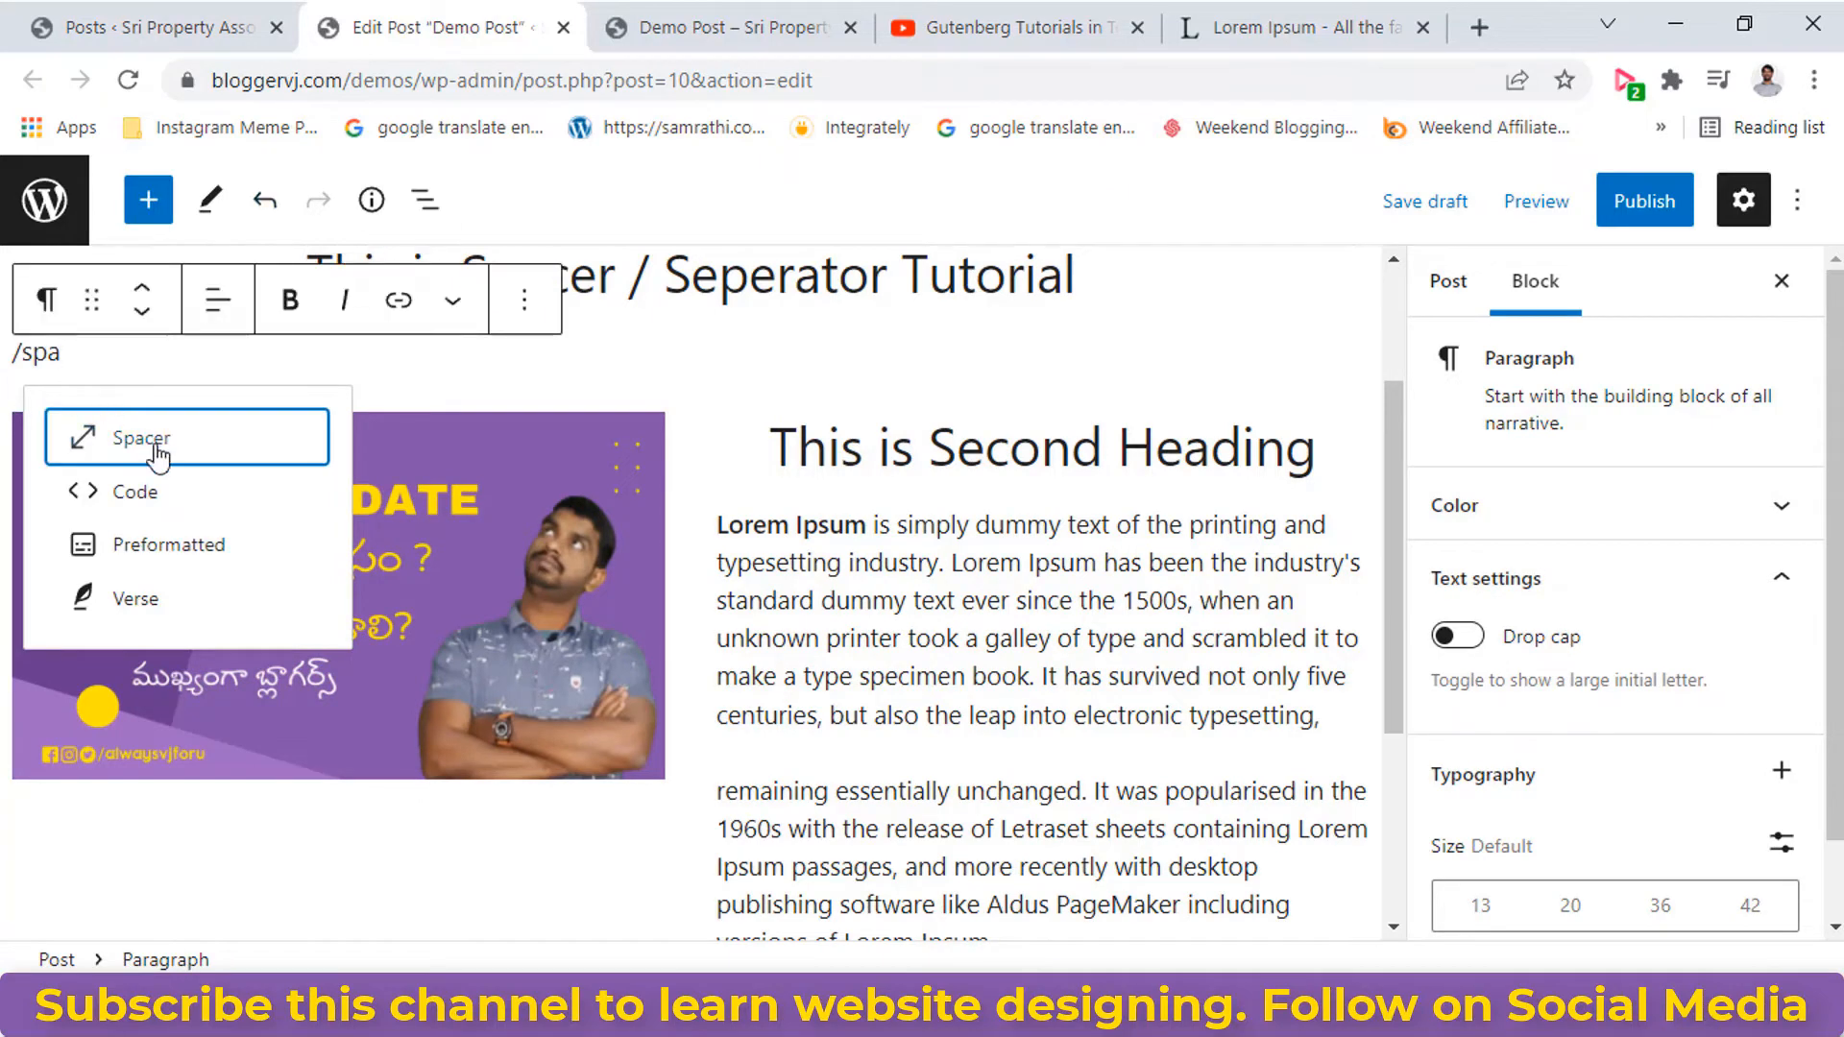
click(156, 456)
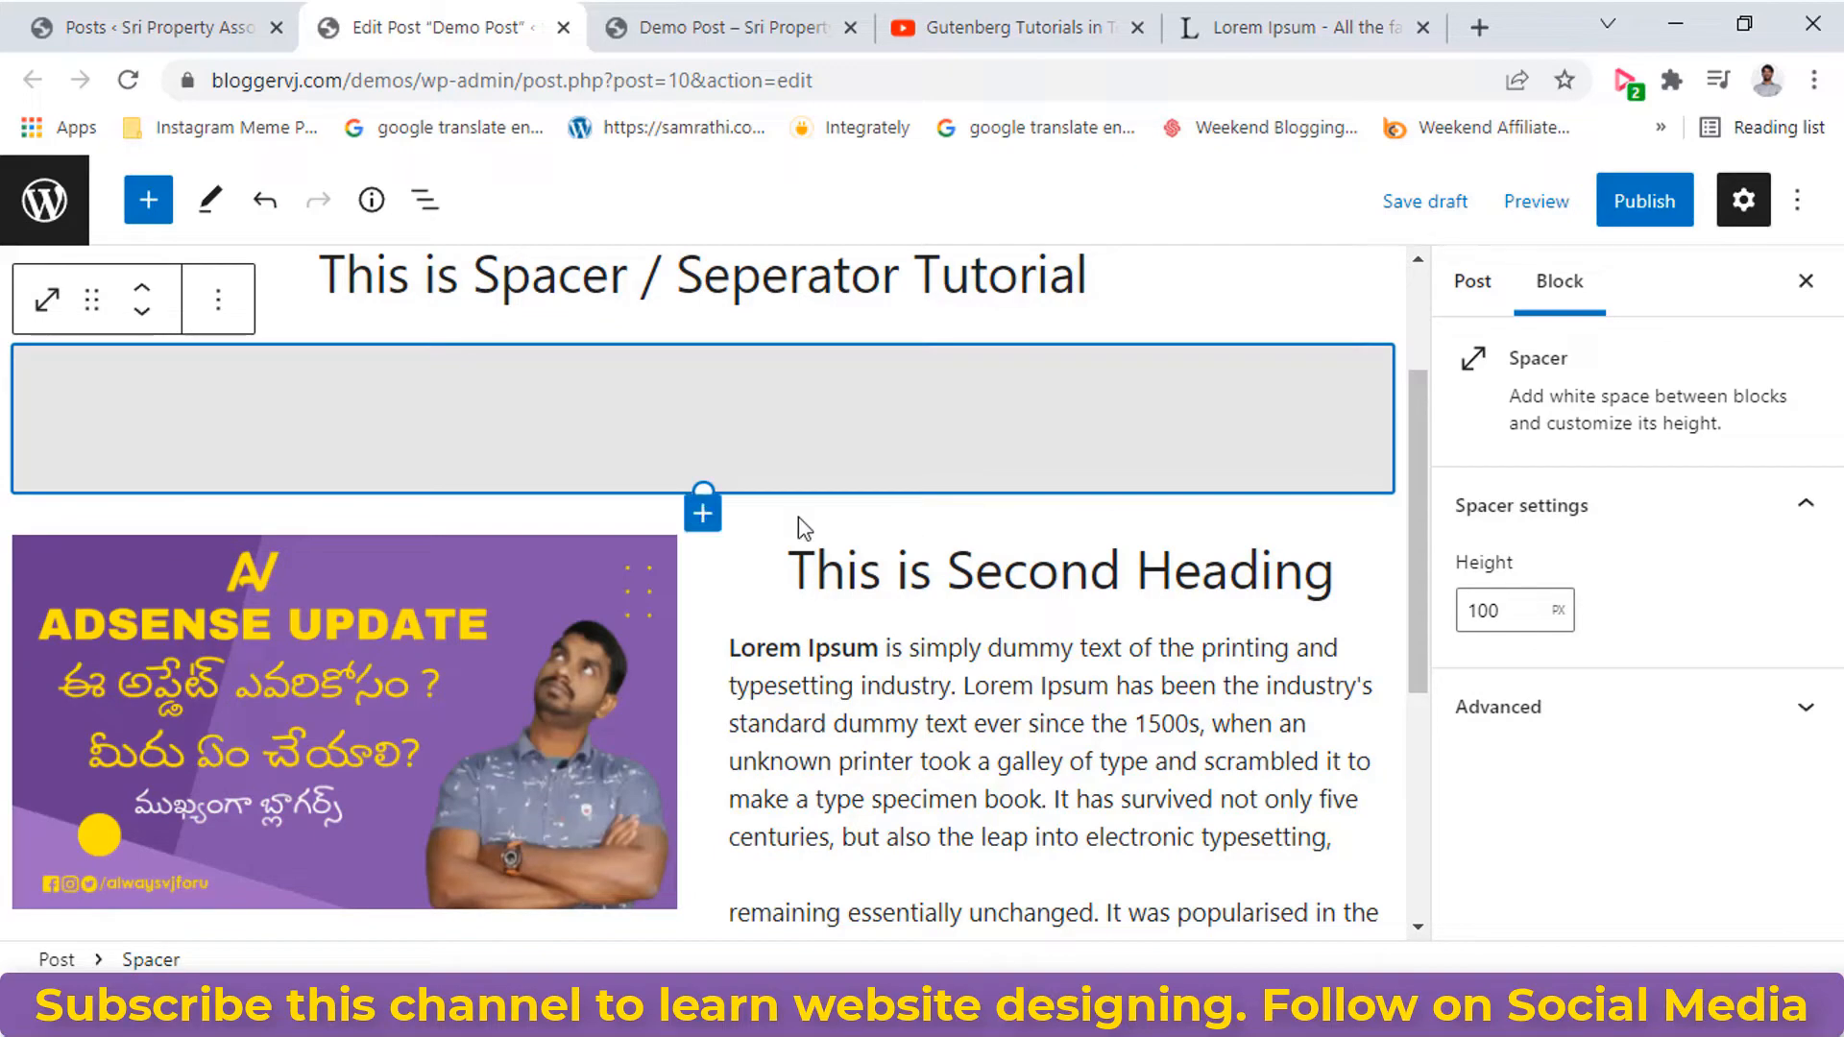
Preview the post in a new tab, check the gap between the main heading and the columns, and return to the editor.
click(1537, 204)
click(1536, 219)
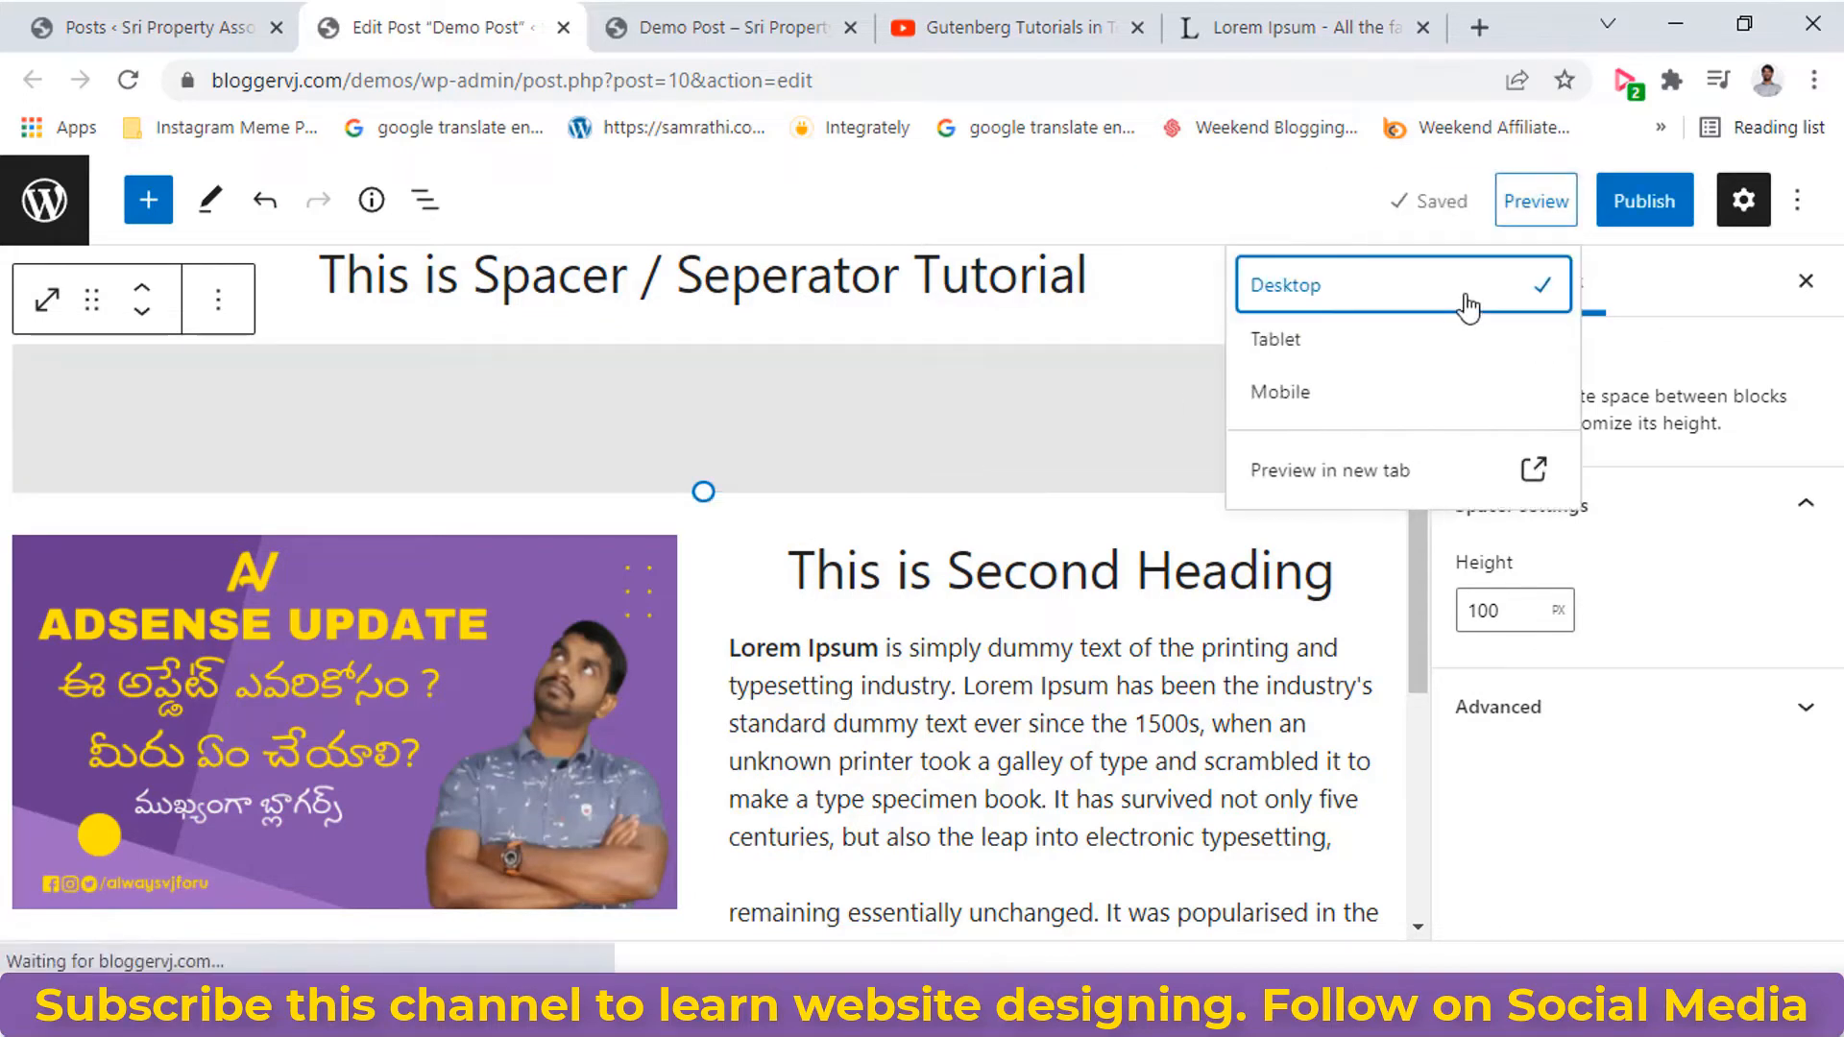
click(1329, 477)
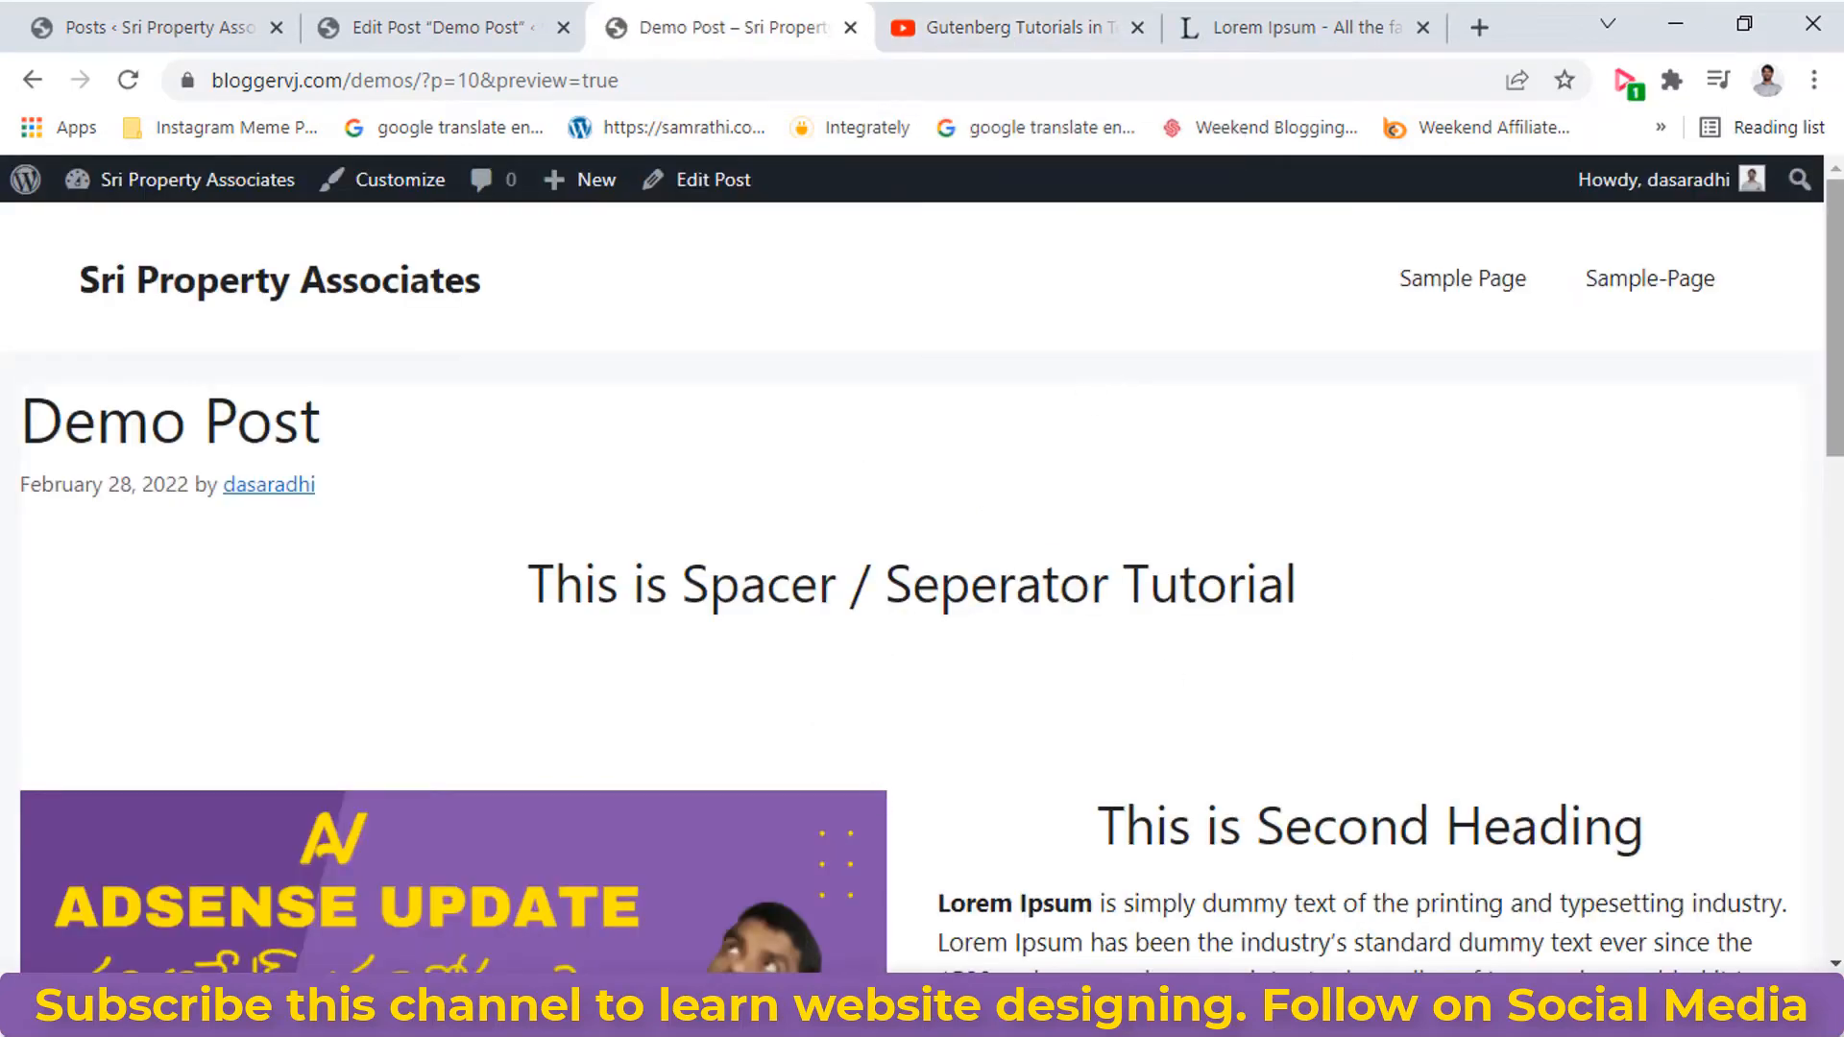
scroll(1829, 516, down, 2)
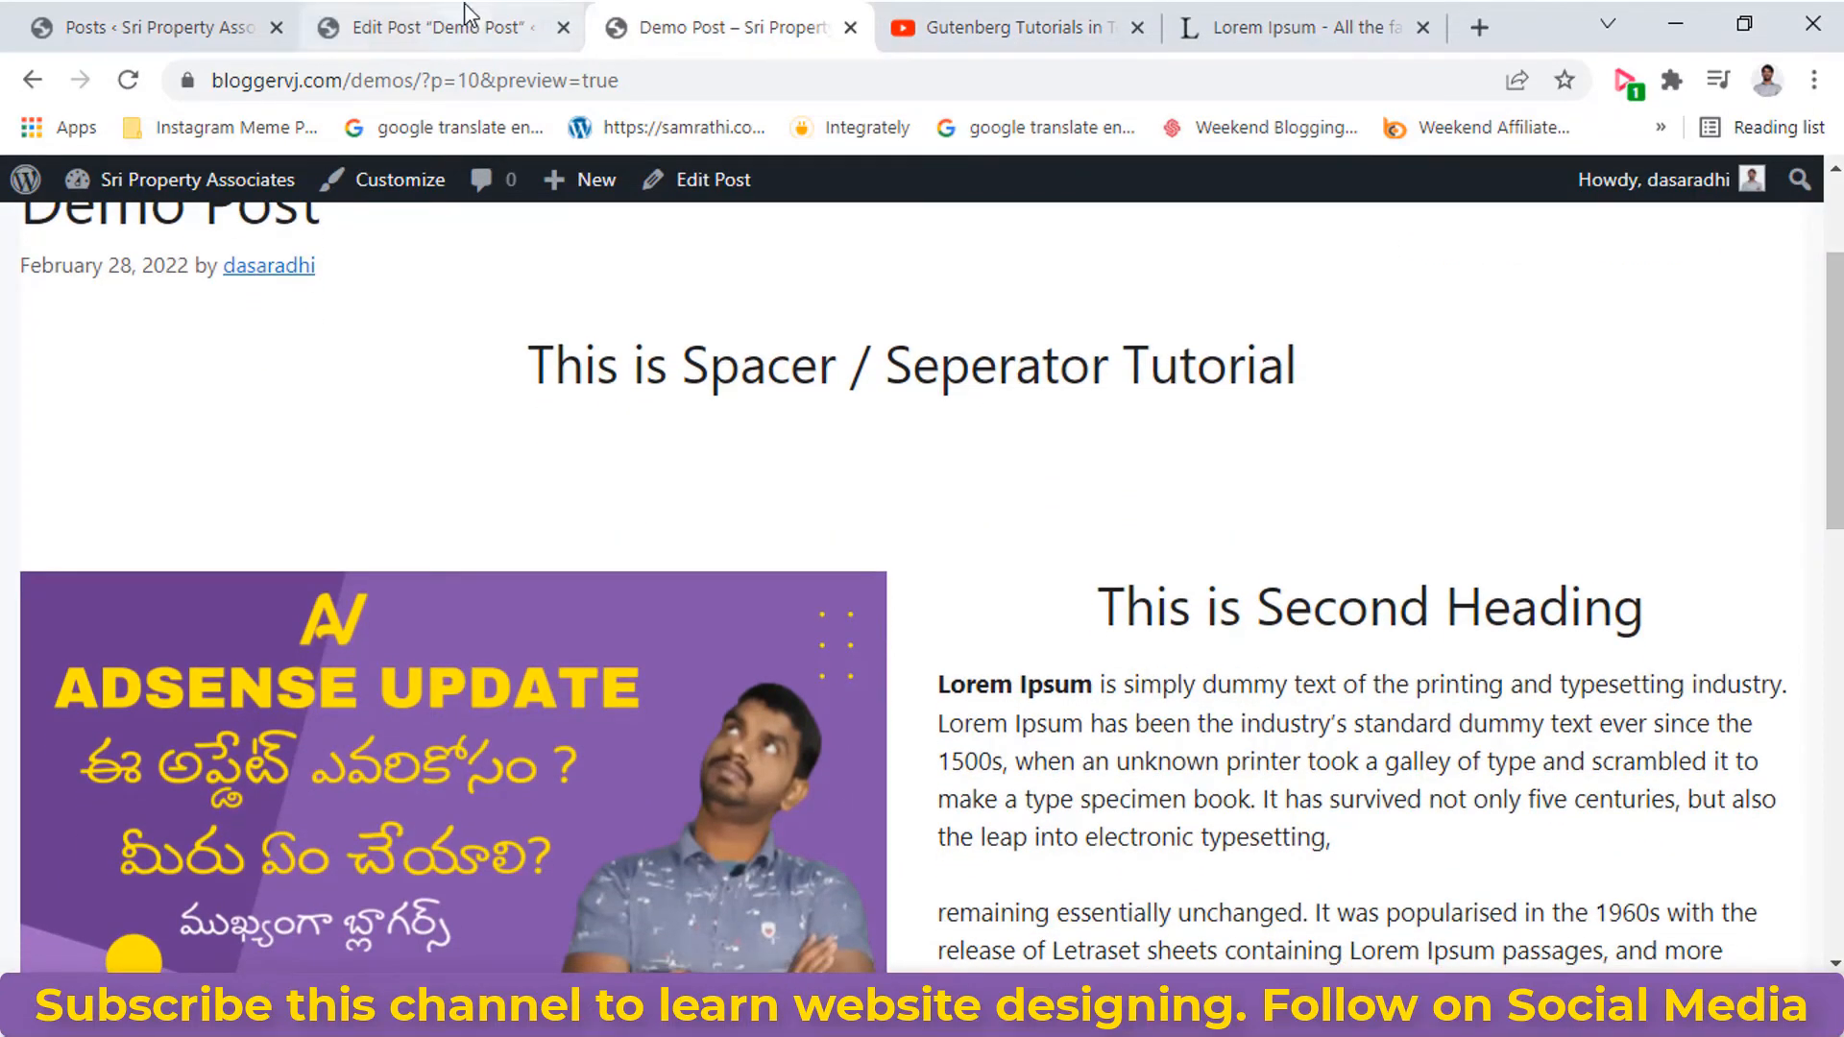
click(467, 11)
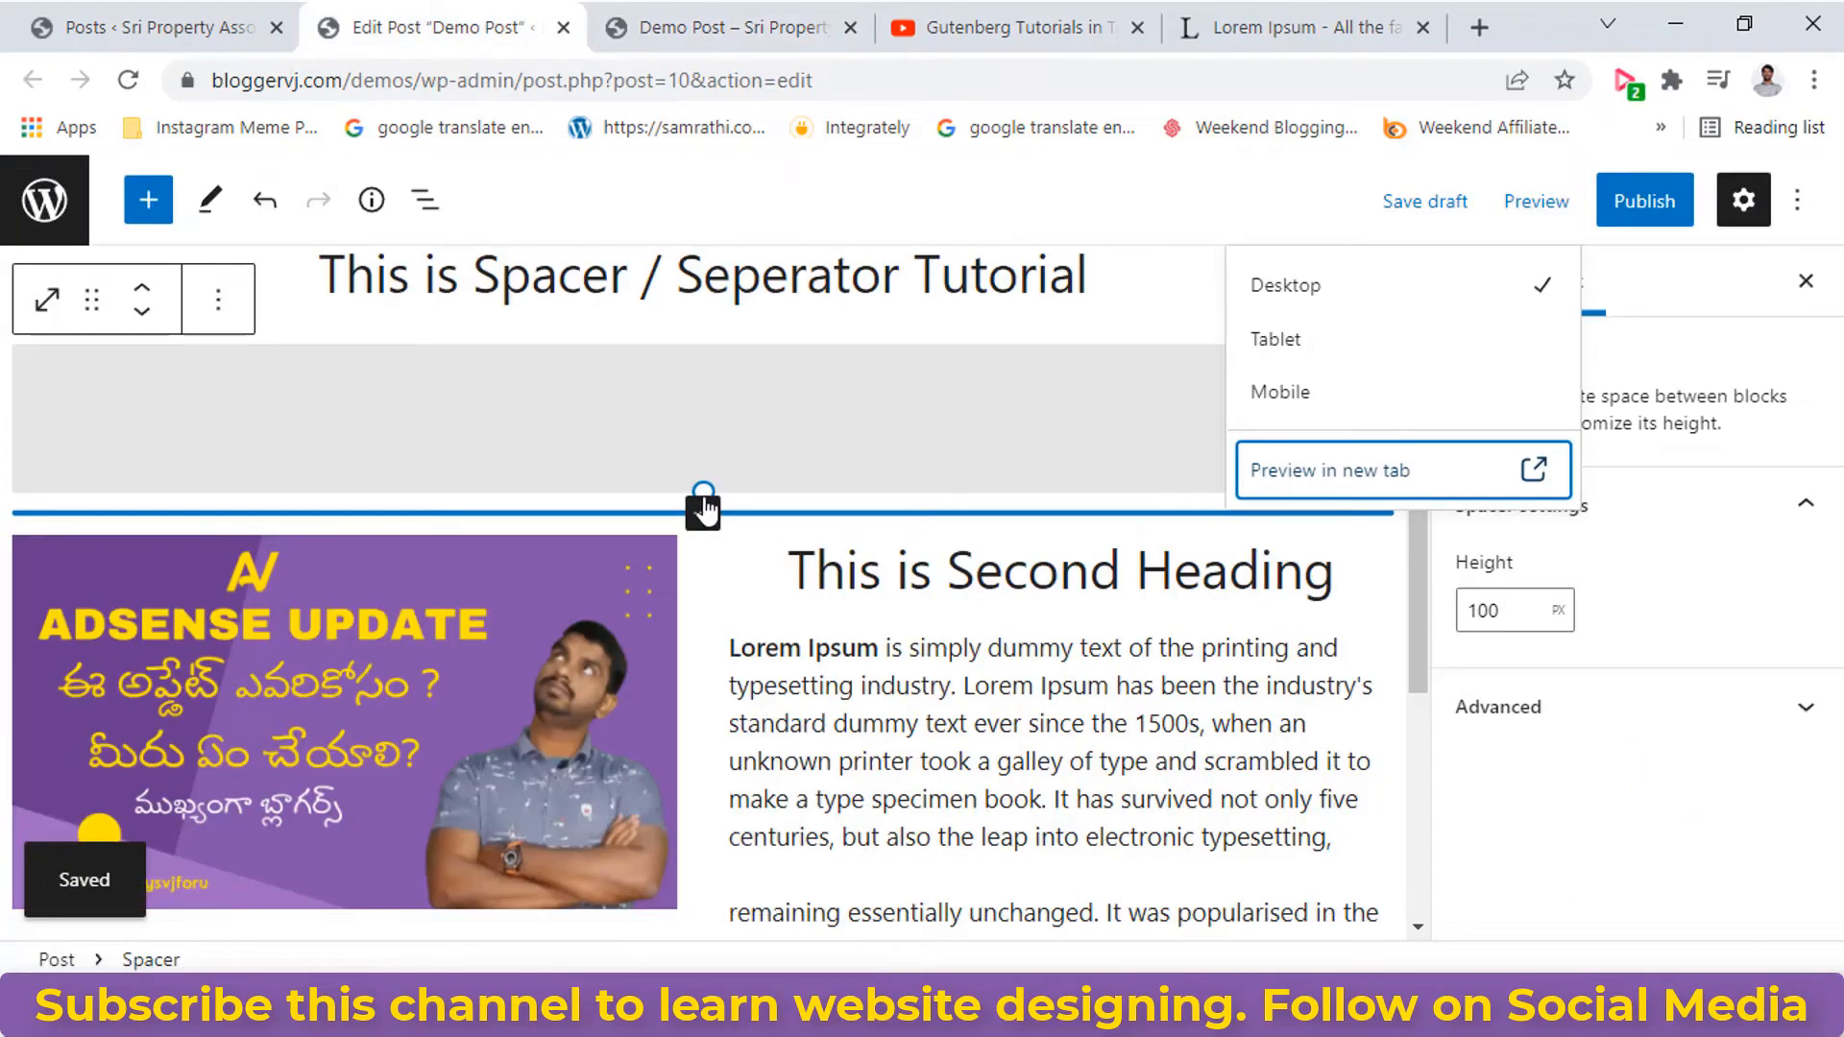
Shrink the spacer below the main heading and set its height to 30 px.
drag(704, 488, 704, 396)
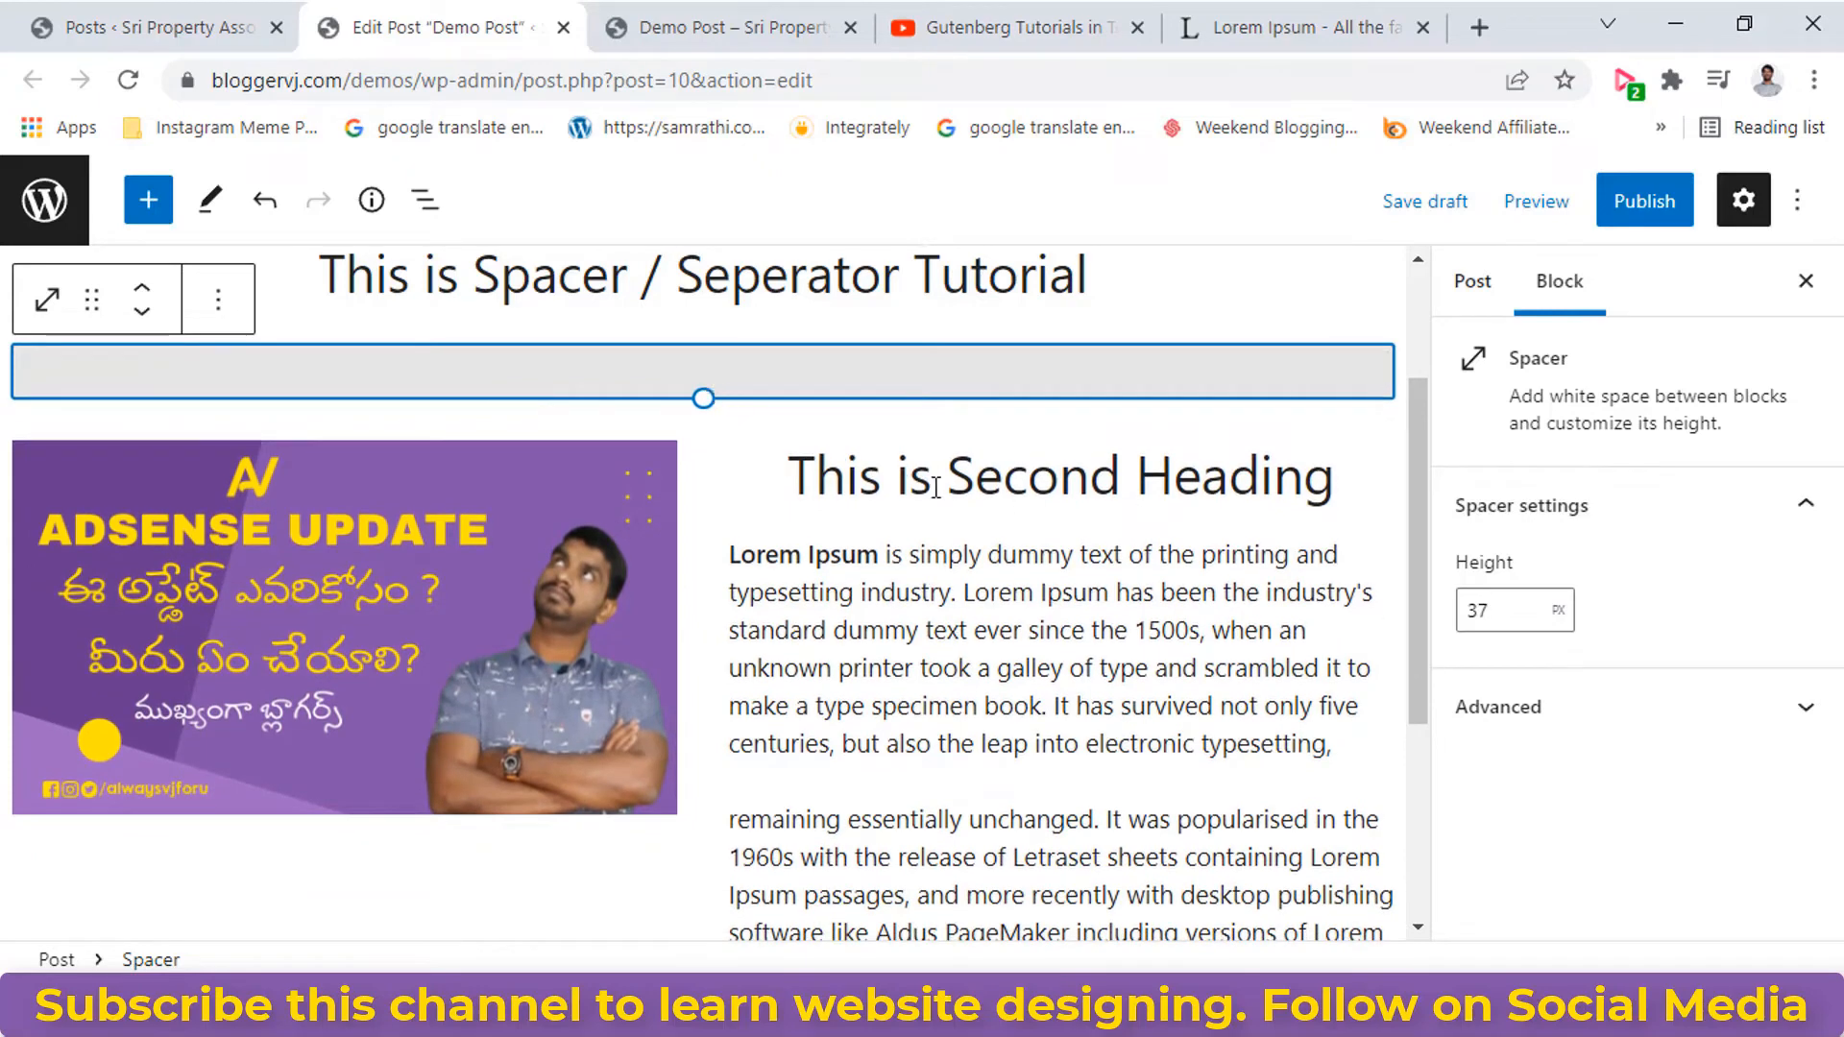
double_click(1508, 618)
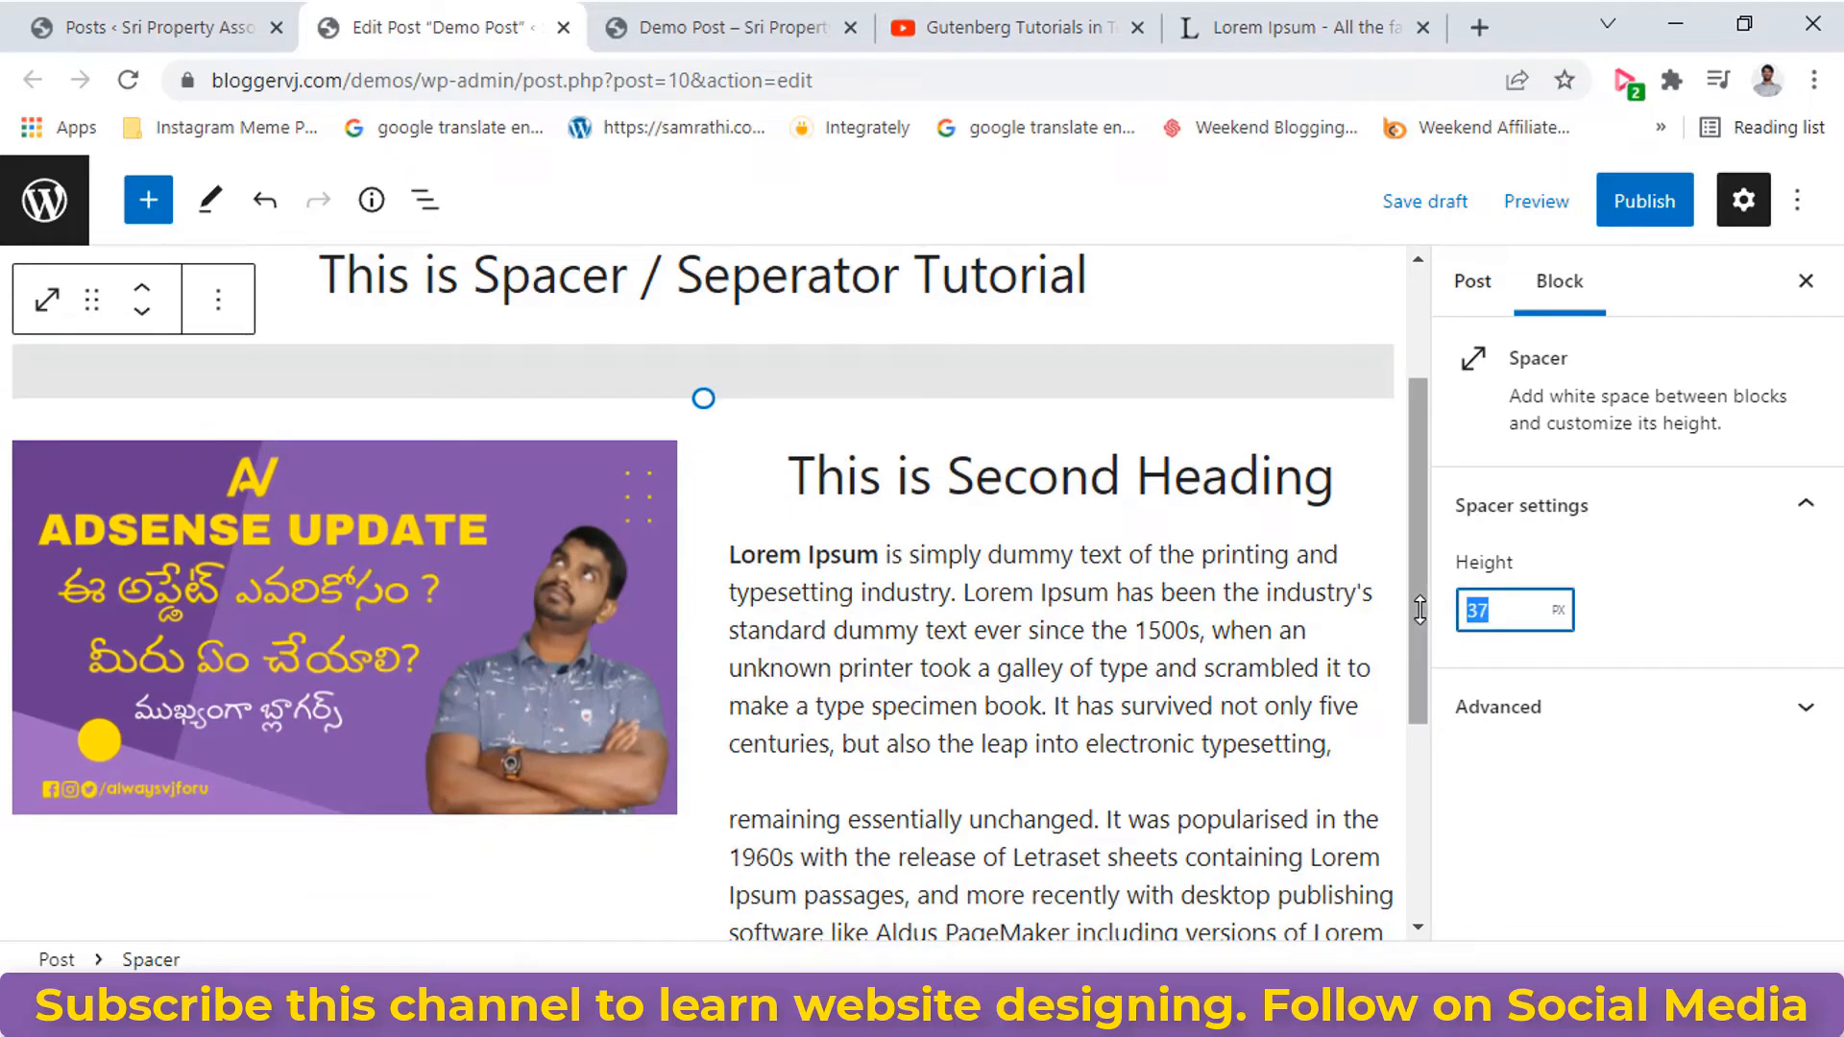
text(30)
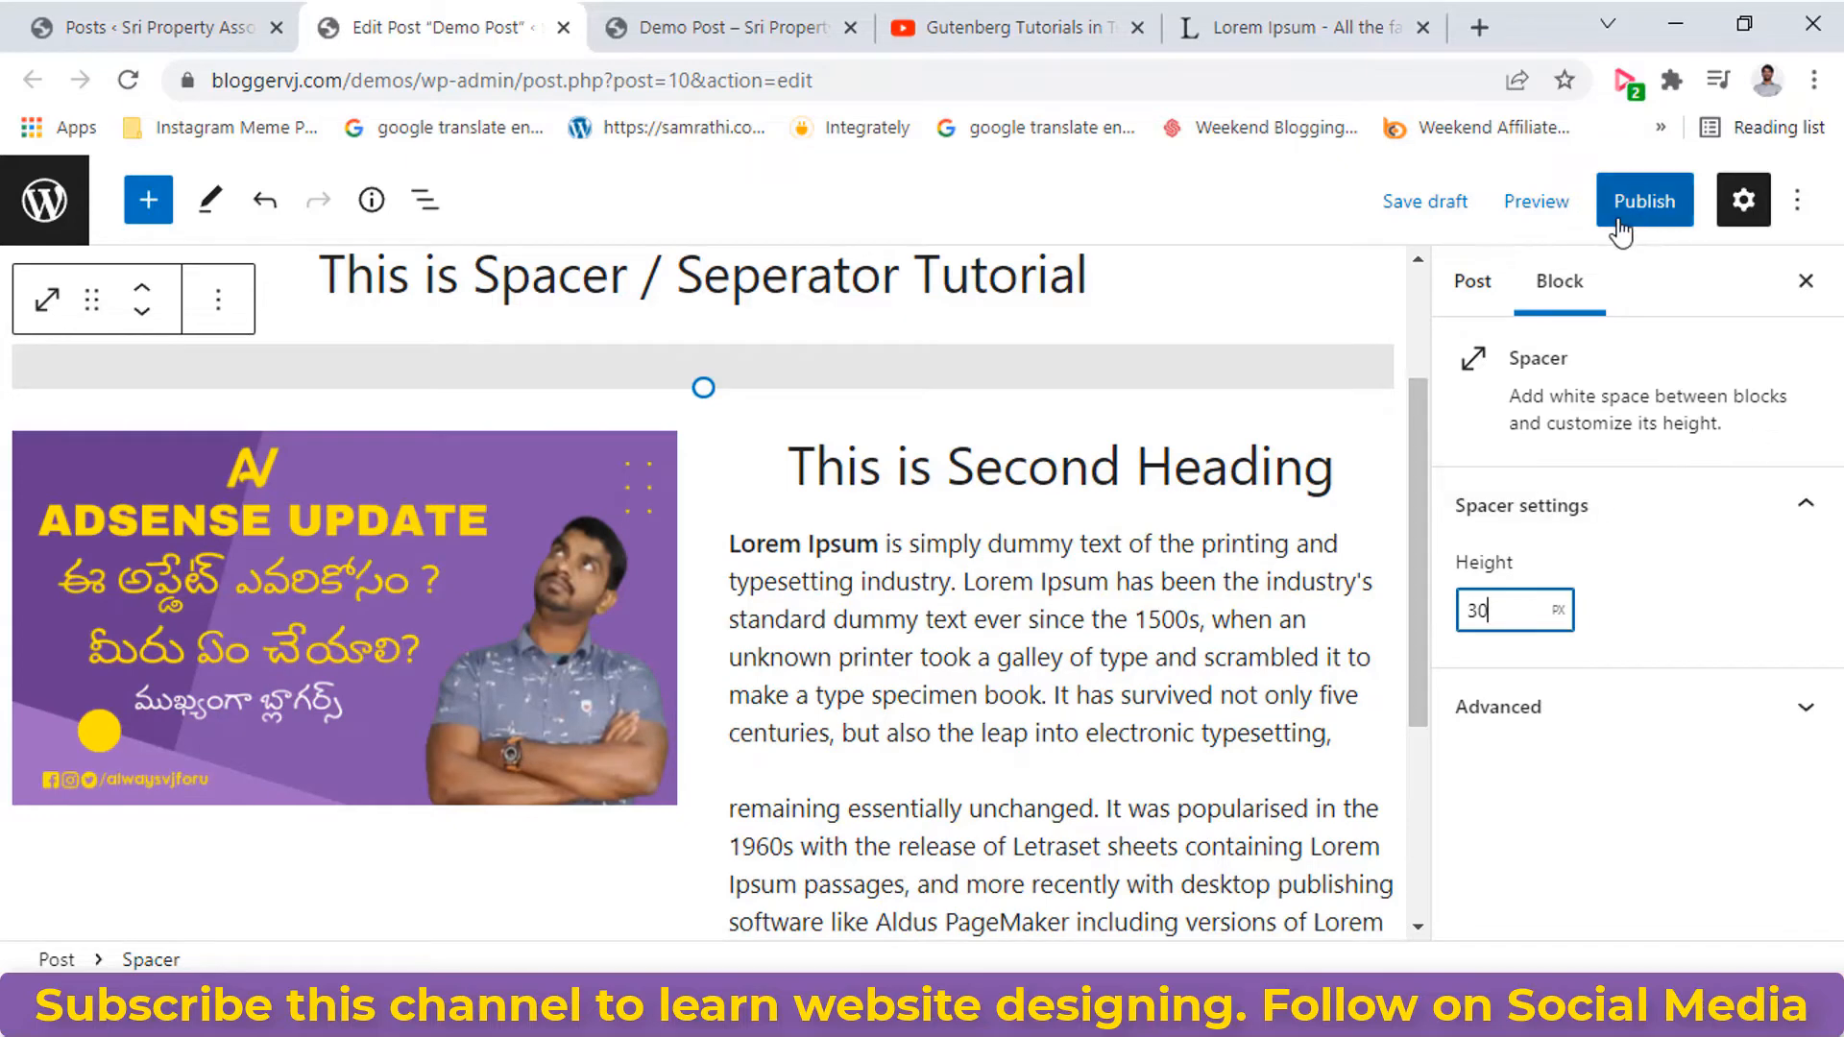
Preview the post in a new tab and check the reduced gap above the columns.
click(1540, 204)
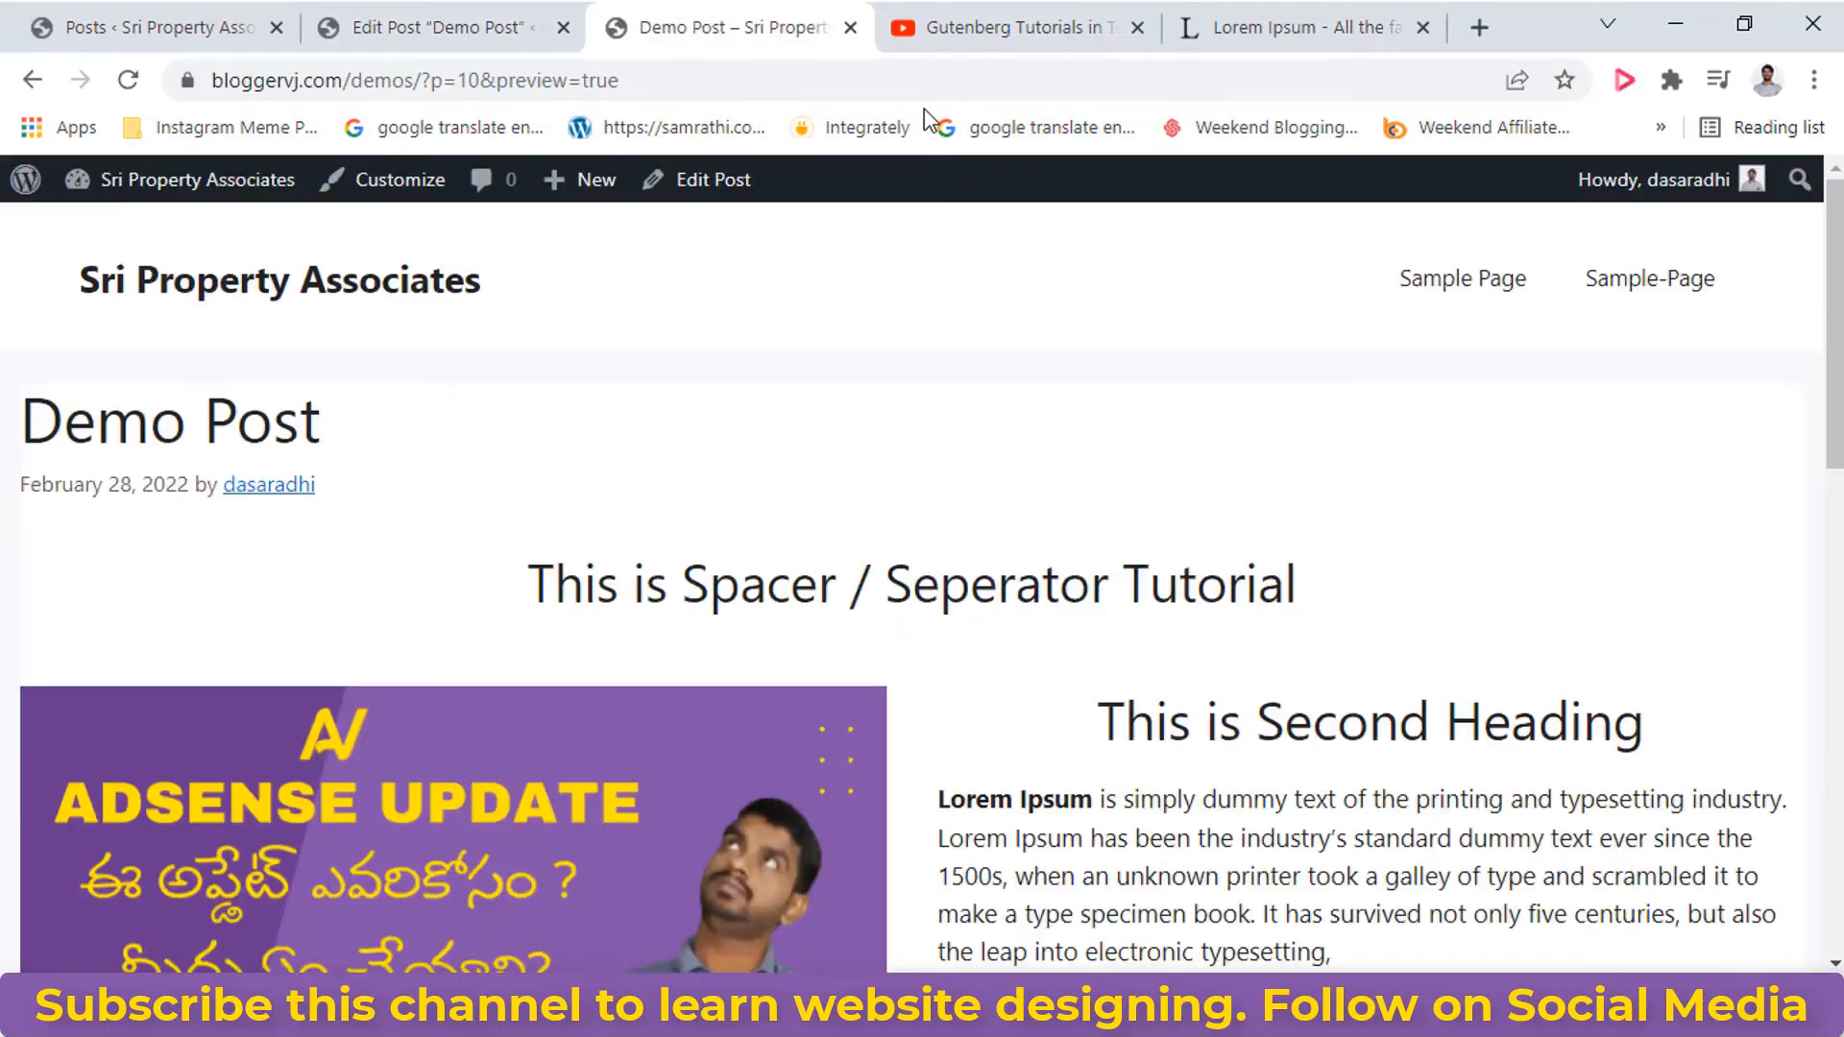
drag(1838, 397, 1837, 435)
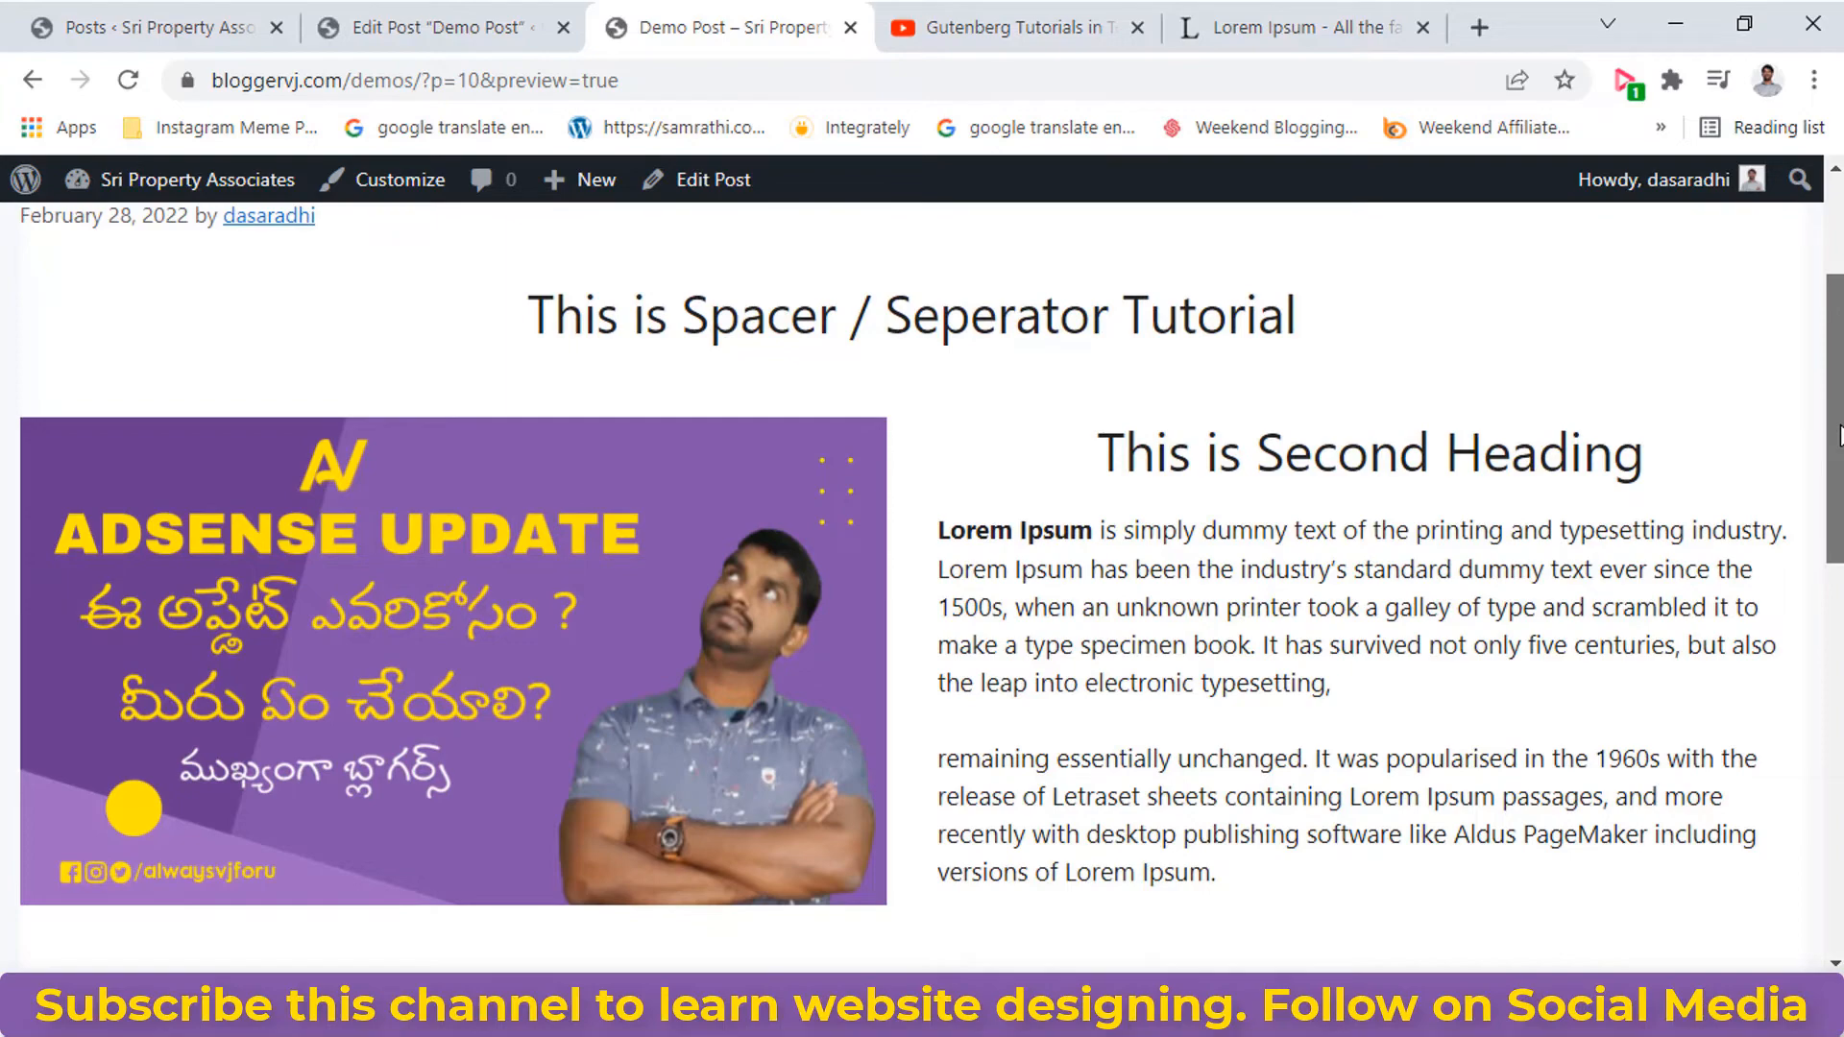